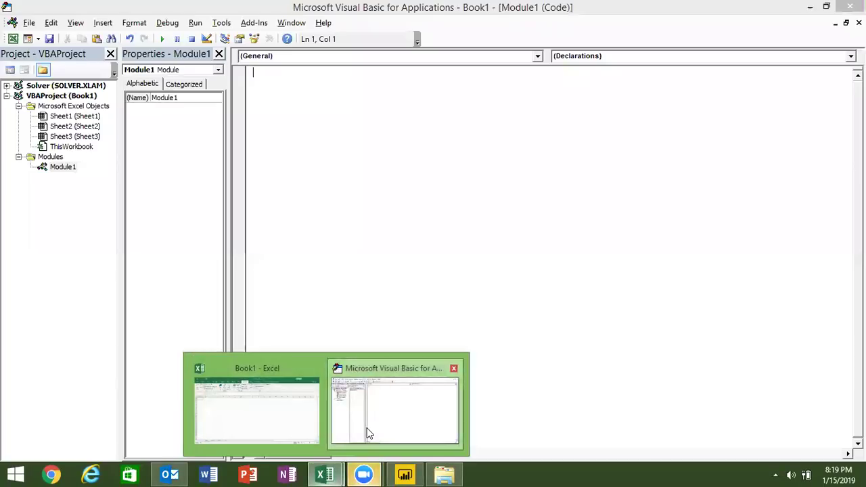
Create a Sub msg() procedure in Module1
{"action": "left_click", "coordinate": [367, 428]}
{"action": "type", "text": "sum"}
{"action": "key", "text": "BackSpace"}
{"action": "type", "text": "b ee("}
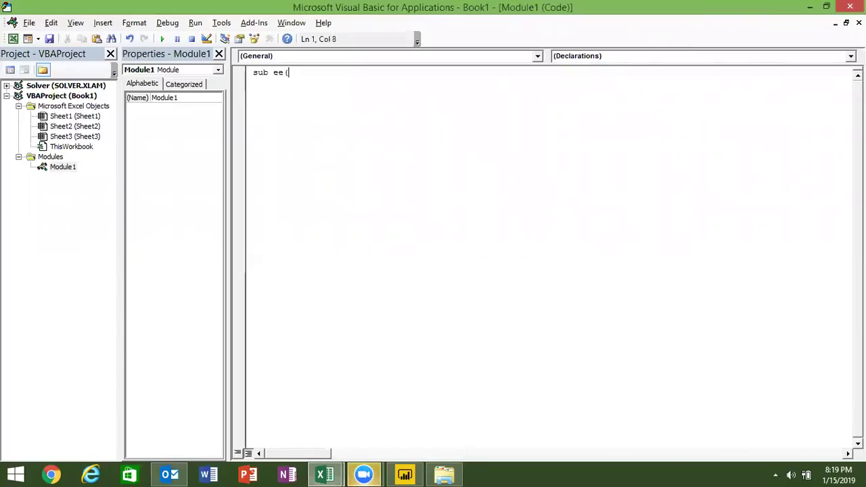
{"action": "key", "text": "BackSpace"}
{"action": "key", "text": "BackSpace"}
{"action": "key", "text": "BackSpace"}
{"action": "type", "text": "m"}
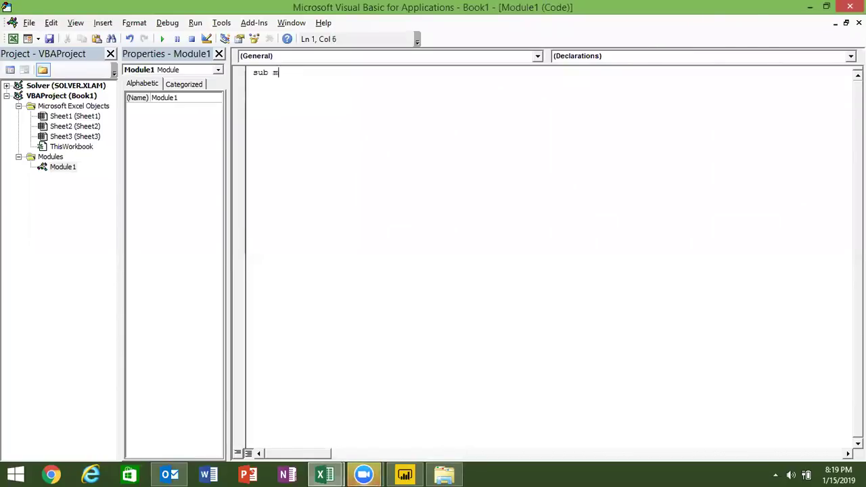
{"action": "type", "text": "sg"}
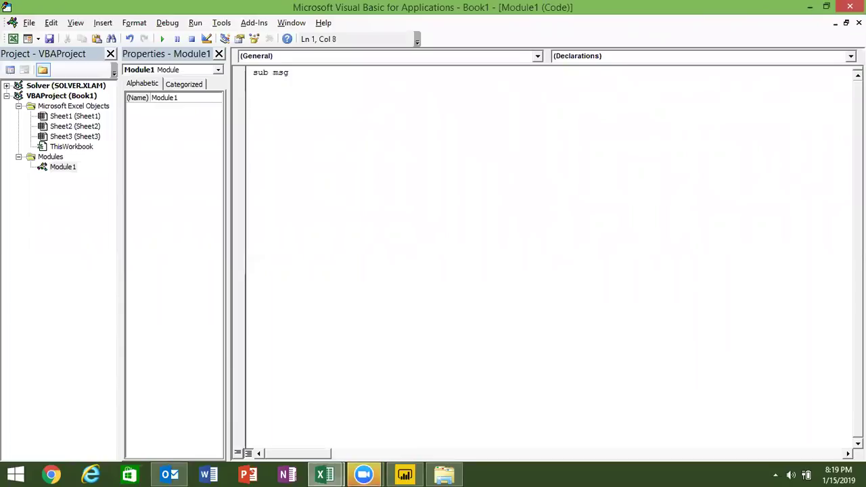
{"action": "type", "text": "()"}
{"action": "key", "text": "Return"}
{"action": "key", "text": "Return"}
{"action": "key", "text": "Return"}
{"action": "key", "text": "Return"}
{"action": "key", "text": "Up"}
{"action": "key", "text": "Up"}
{"action": "key", "text": "shift+Right"}
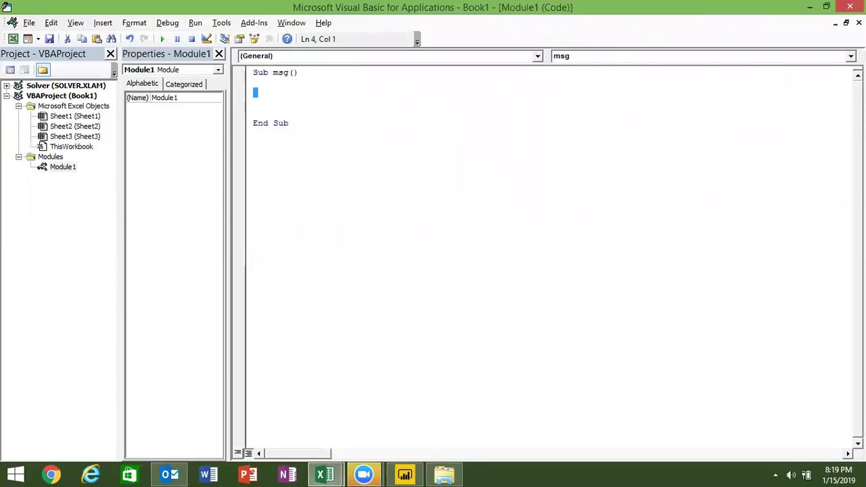
Add the line MsgBox "Dour Data have save" inside msg
{"action": "left_click", "coordinate": [254, 93]}
{"action": "type", "text": "msgbox \"Please E"}
{"action": "key", "text": "BackSpace"}
{"action": "type", "text": "Enter"}
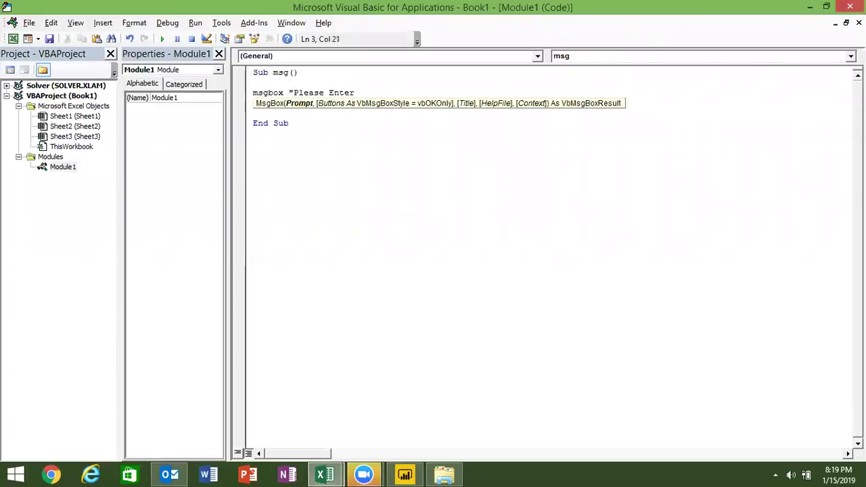
{"action": "key", "text": "BackSpace"}
{"action": "key", "text": "BackSpace"}
{"action": "key", "text": "BackSpace"}
{"action": "key", "text": "BackSpace"}
{"action": "key", "text": "BackSpace"}
{"action": "key", "text": "BackSpace"}
{"action": "key", "text": "BackSpace"}
{"action": "key", "text": "BackSpace"}
{"action": "key", "text": "BackSpace"}
{"action": "key", "text": "BackSpace"}
{"action": "key", "text": "BackSpace"}
{"action": "type", "text": "Dour "}
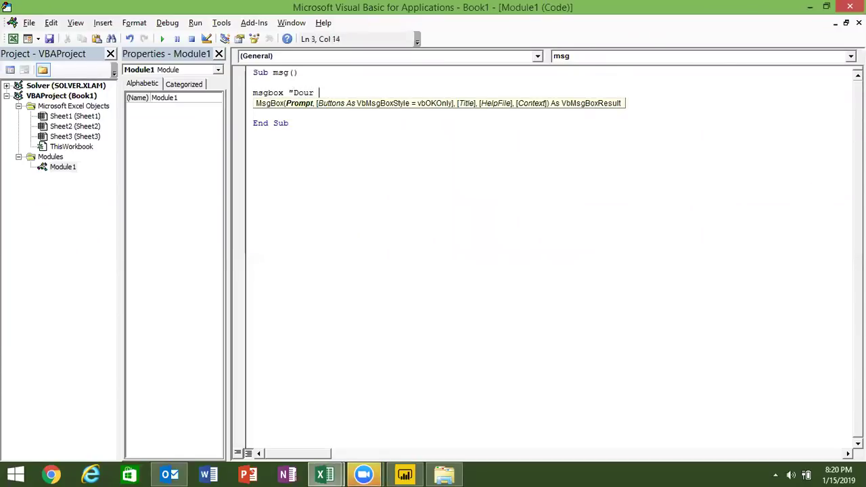
{"action": "type", "text": "Data "}
{"action": "type", "text": "grt"}
{"action": "key", "text": "BackSpace"}
{"action": "key", "text": "BackSpace"}
{"action": "key", "text": "BackSpace"}
{"action": "type", "text": "have save\""}
{"action": "key", "text": "Return"}
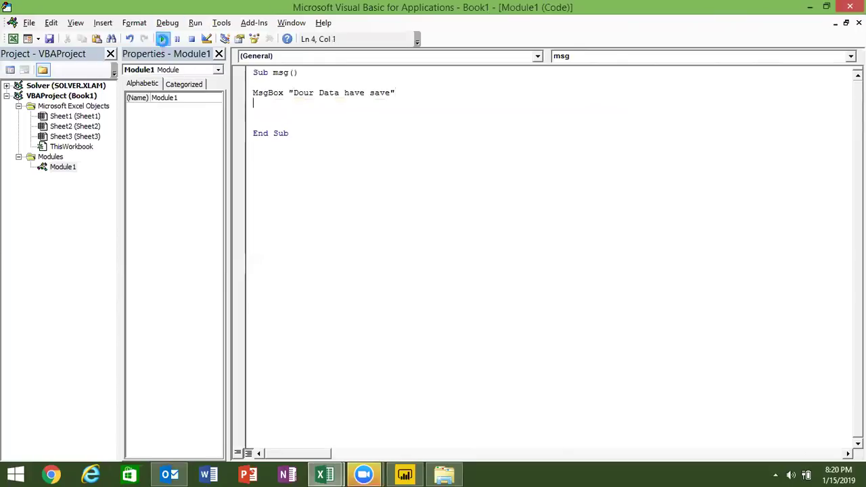
Run the msg macro and close the 'Dour Data have save' message
{"action": "left_click", "coordinate": [163, 39]}
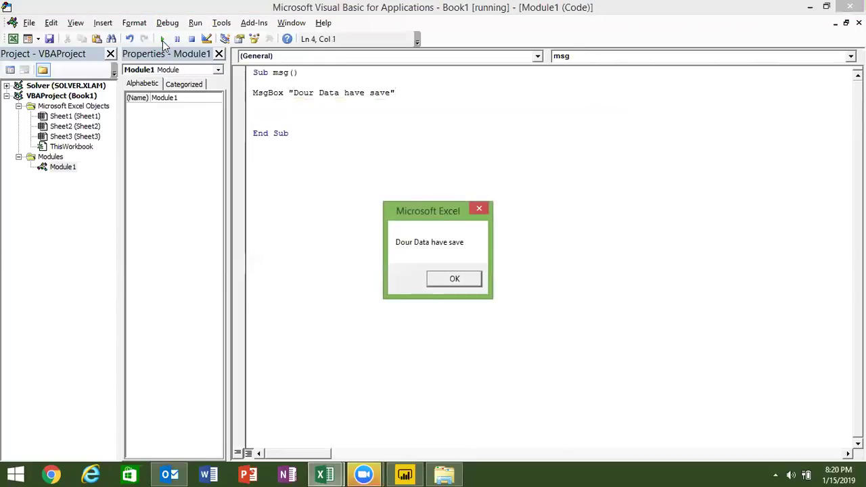
{"action": "left_click", "coordinate": [450, 280]}
{"action": "left_click", "coordinate": [314, 155]}
Add an empty Sub msg_1() procedure below the msg macro's End Sub
{"action": "key", "text": "Return"}
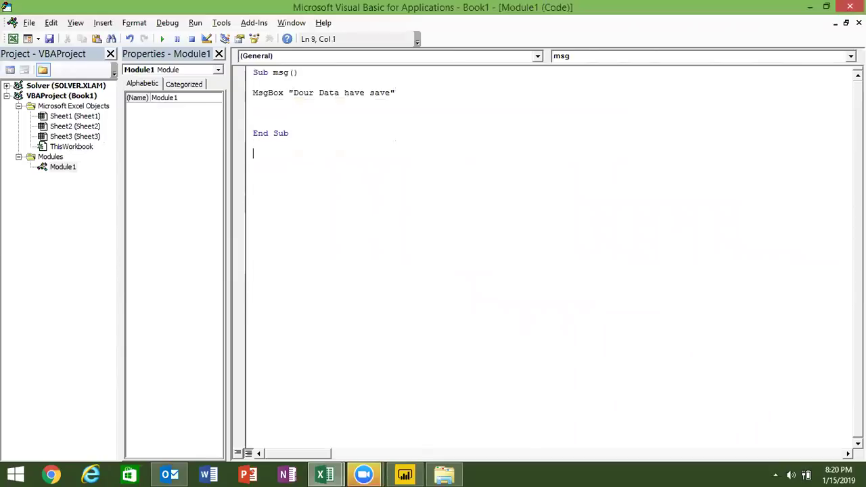
{"action": "type", "text": "sub "}
{"action": "type", "text": "msg"}
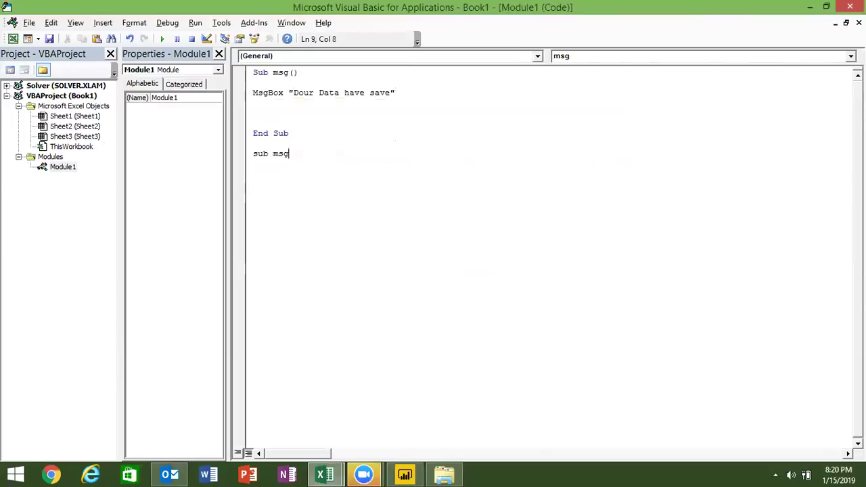
{"action": "type", "text": "_1"}
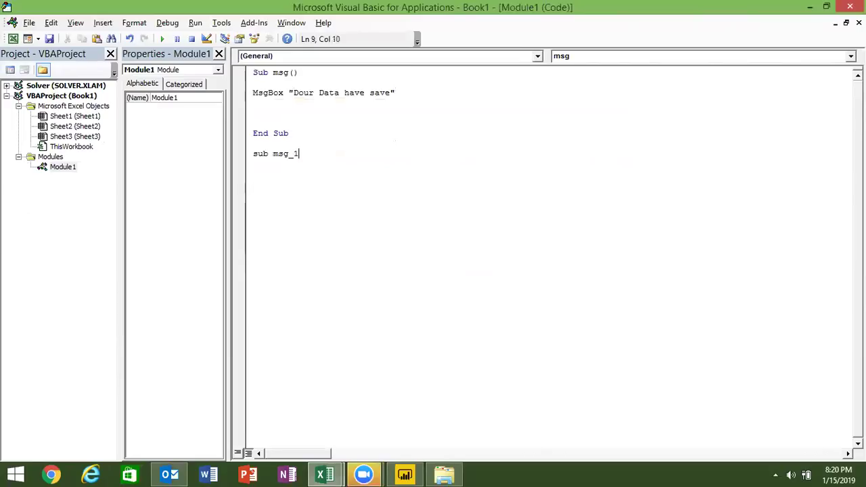
{"action": "type", "text": "()"}
{"action": "key", "text": "Return"}
{"action": "key", "text": "Return"}
{"action": "key", "text": "Return"}
{"action": "key", "text": "Return"}
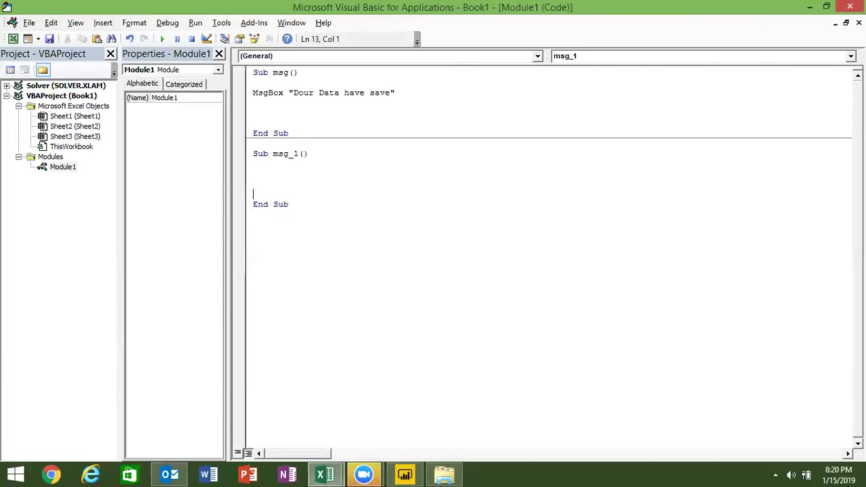
{"action": "key", "text": "super"}
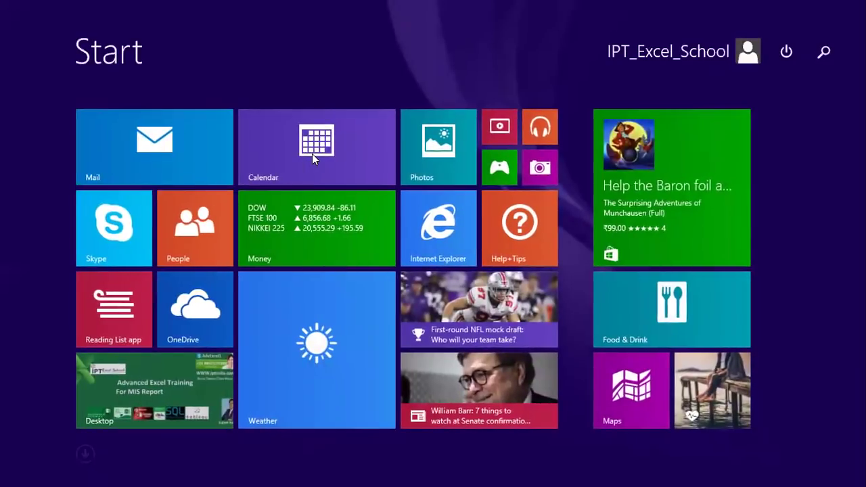
Switch to the Book1 workbook and enter s in cell M3
{"action": "key", "text": "super"}
{"action": "key", "text": "super+d"}
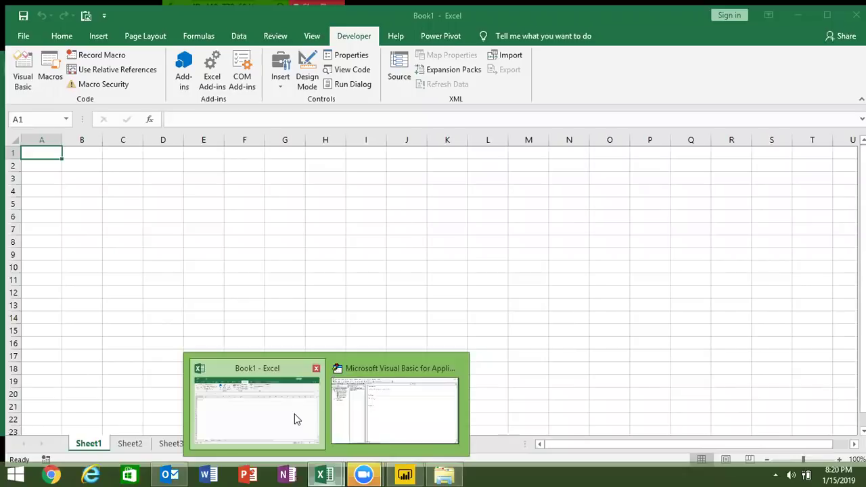
{"action": "mouse_move", "coordinate": [324, 474]}
{"action": "left_click", "coordinate": [294, 413]}
{"action": "left_click", "coordinate": [453, 253]}
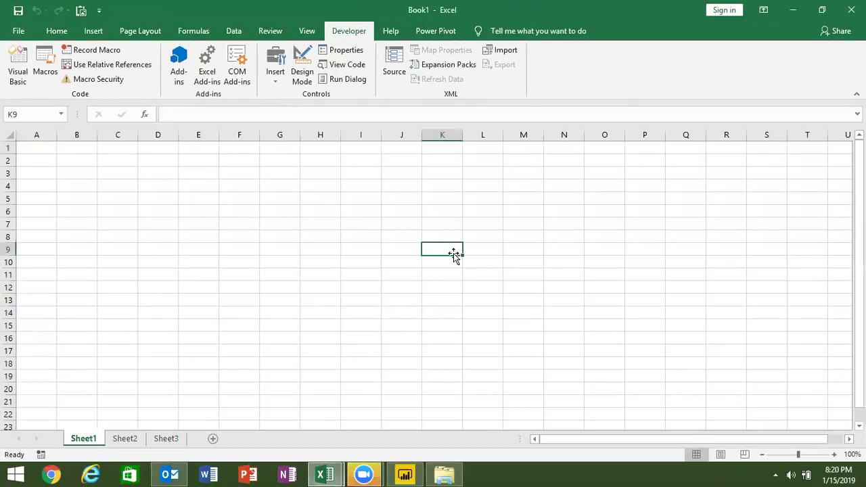
{"action": "left_click", "coordinate": [524, 175]}
{"action": "type", "text": "s"}
{"action": "left_click", "coordinate": [728, 209]}
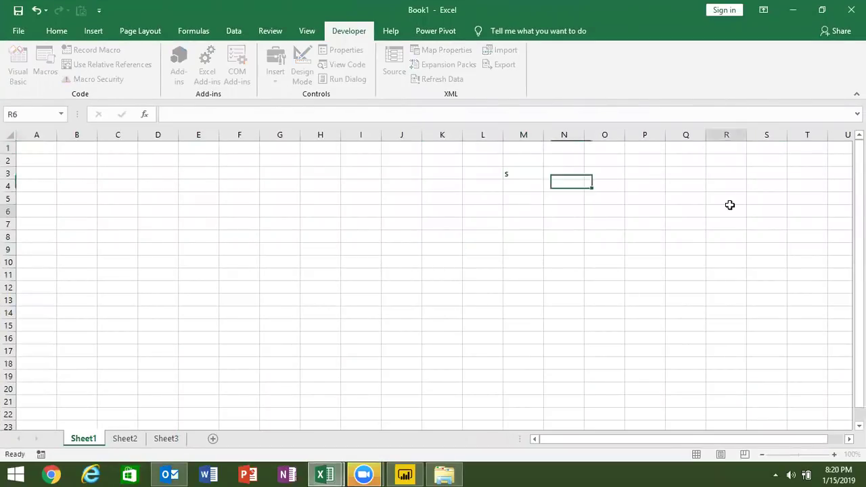
Try closing Book1, then dismiss the save-changes prompt to keep it open
{"action": "left_click", "coordinate": [850, 9]}
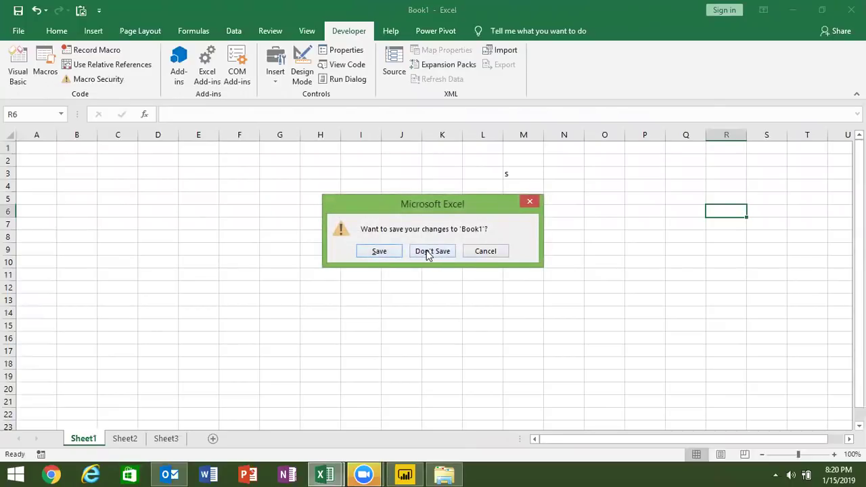
{"action": "left_click_drag", "start_coordinate": [427, 205], "coordinate": [360, 174]}
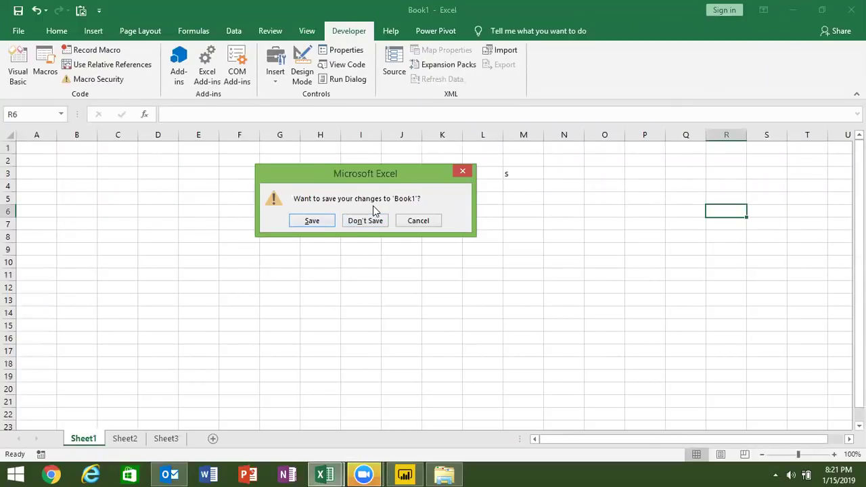
{"action": "left_click", "coordinate": [463, 168]}
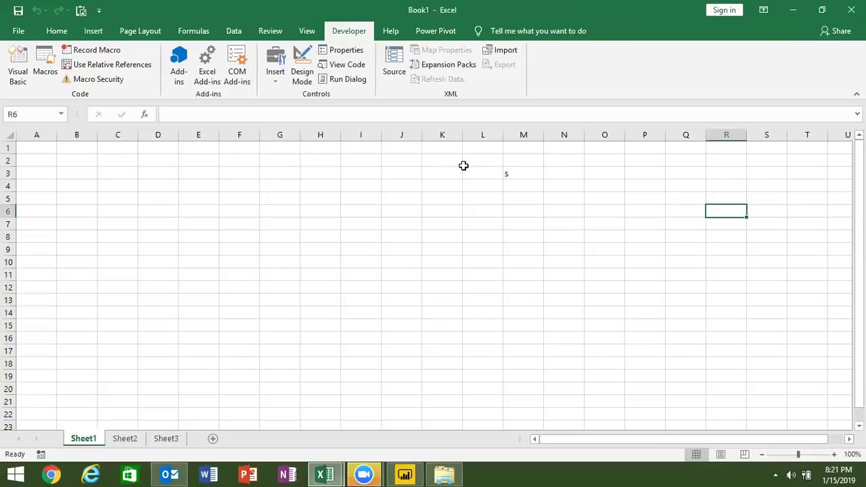
Back in the VBA editor, declare Dim m As Integer inside msg_1
{"action": "key", "text": "alt+F11"}
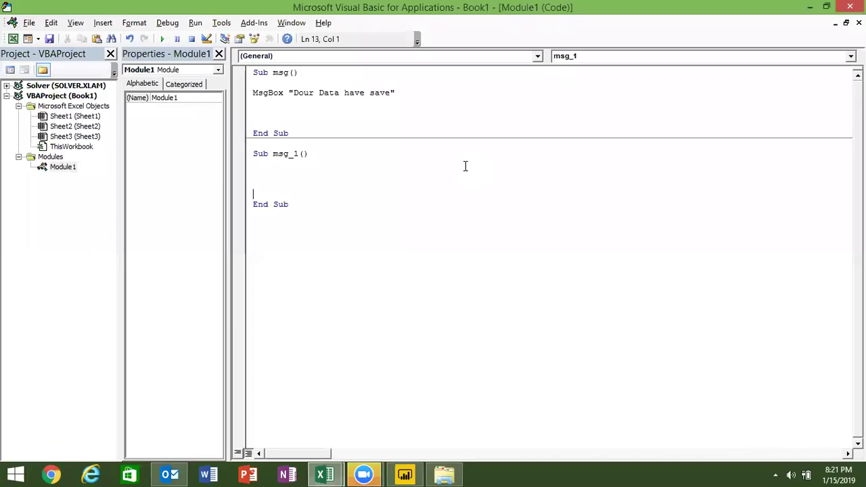
{"action": "key", "text": "Down"}
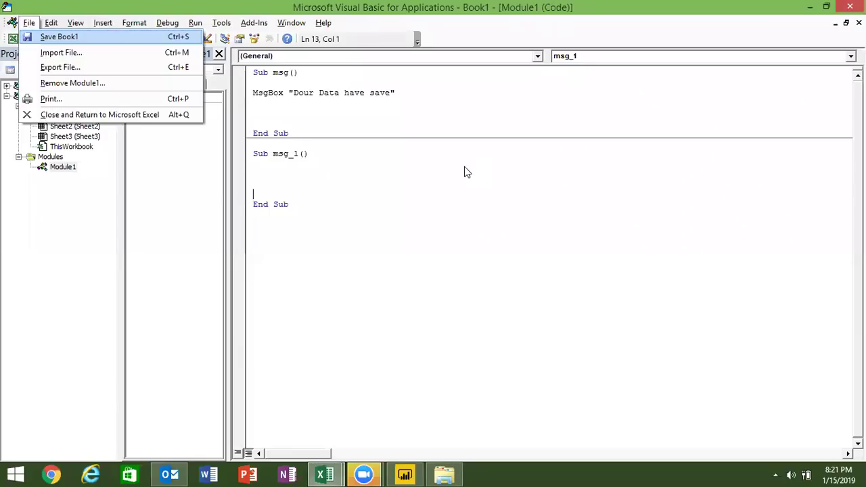
{"action": "left_click", "coordinate": [315, 178]}
{"action": "key", "text": "Return"}
{"action": "key", "text": "Up"}
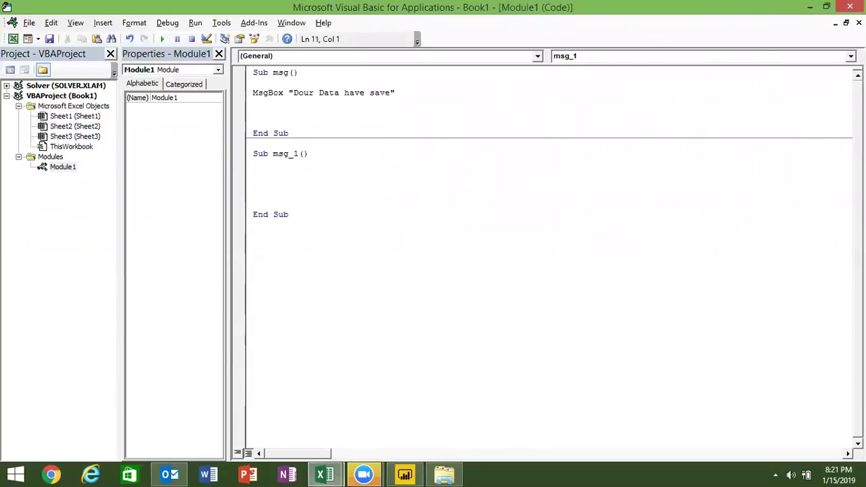
{"action": "type", "text": "dim m as "}
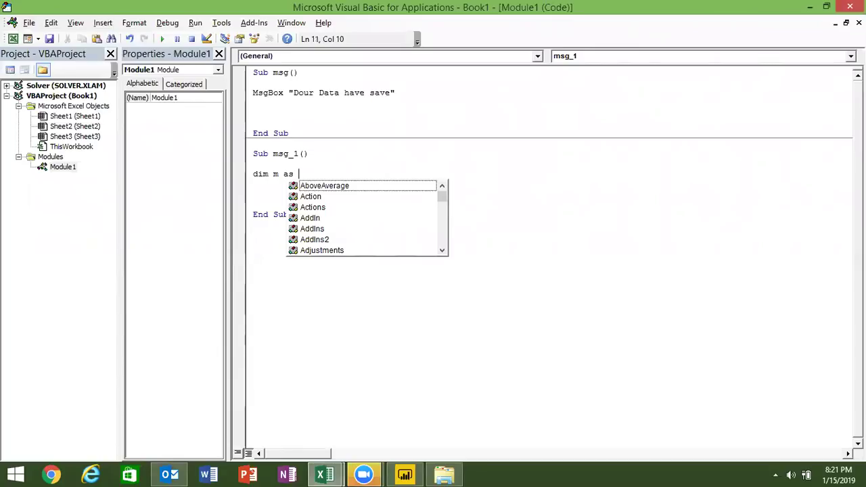
{"action": "type", "text": "in"}
{"action": "key", "text": "Return"}
{"action": "key", "text": "Return"}
Start the line m = MsgBox("Do you want to Save ?", in msg_1
{"action": "type", "text": "m=inputbox"}
{"action": "key", "text": "BackSpace"}
{"action": "key", "text": "BackSpace"}
{"action": "key", "text": "BackSpace"}
{"action": "key", "text": "BackSpace"}
{"action": "key", "text": "BackSpace"}
{"action": "key", "text": "BackSpace"}
{"action": "key", "text": "BackSpace"}
{"action": "key", "text": "BackSpace"}
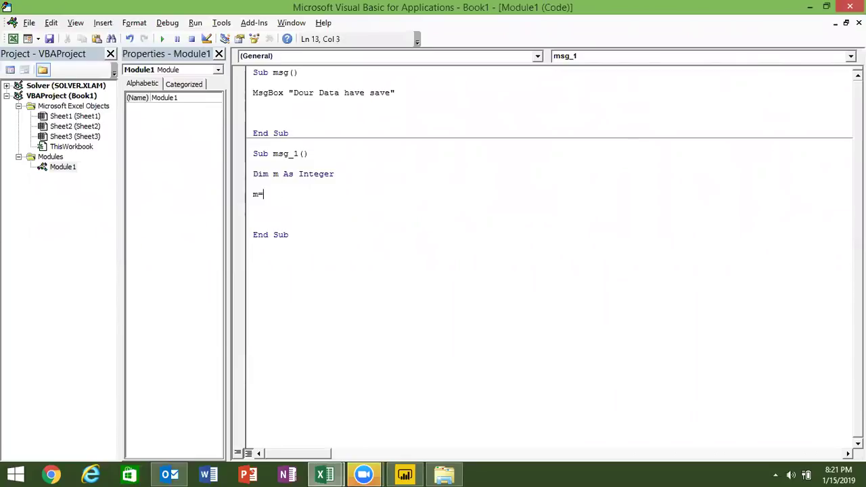
{"action": "type", "text": "m"}
{"action": "type", "text": "sgbo"}
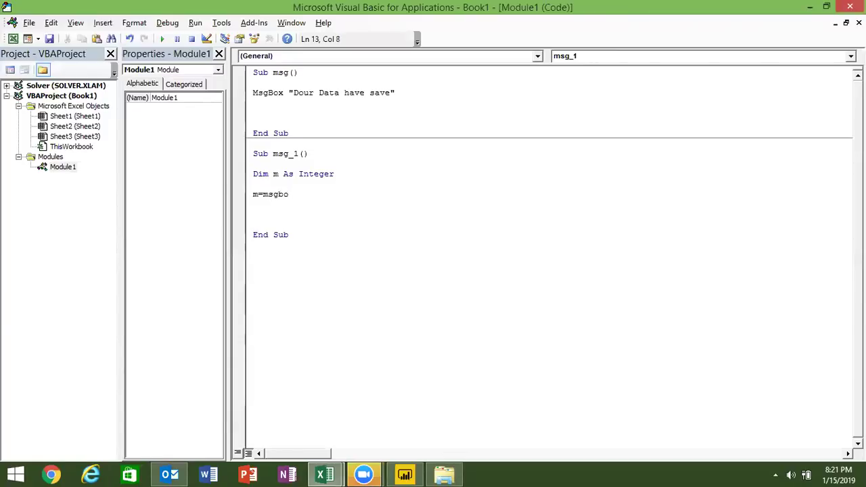
{"action": "key", "text": "Return"}
{"action": "left_click", "coordinate": [309, 194]}
{"action": "type", "text": "x"}
{"action": "type", "text": "("}
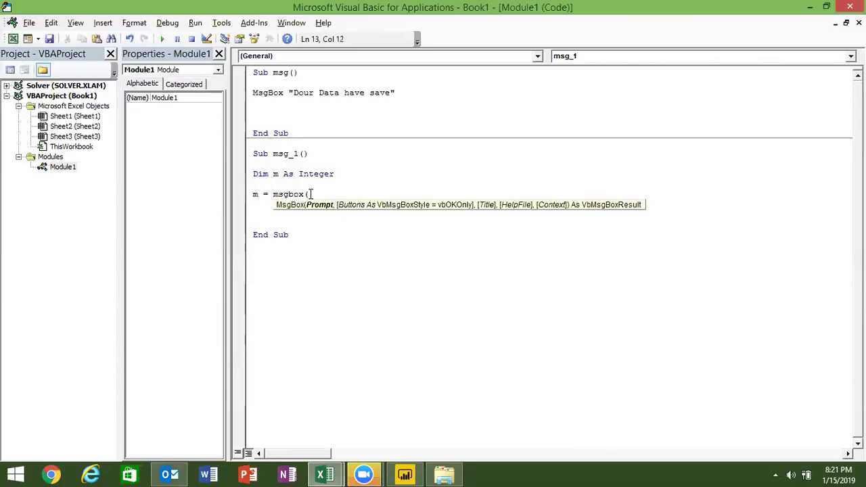
{"action": "type", "text": "\""}
{"action": "type", "text": "Do you want to Save ?"}
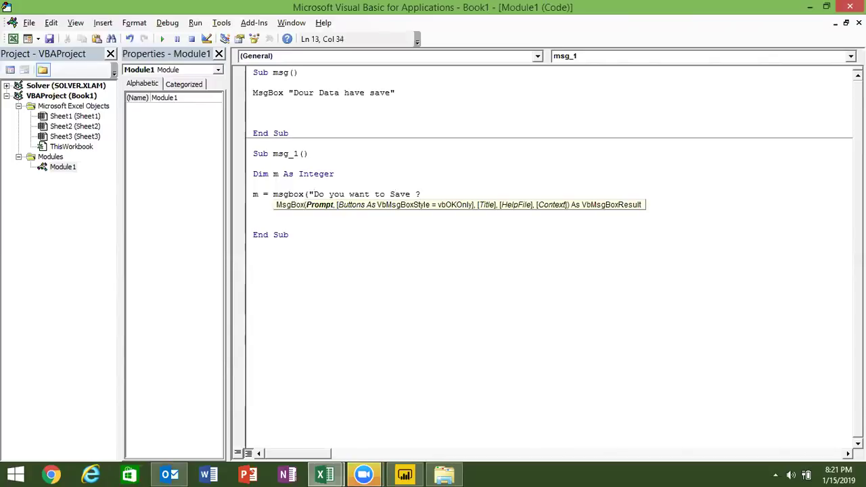
{"action": "type", "text": "\""}
{"action": "type", "text": ","}
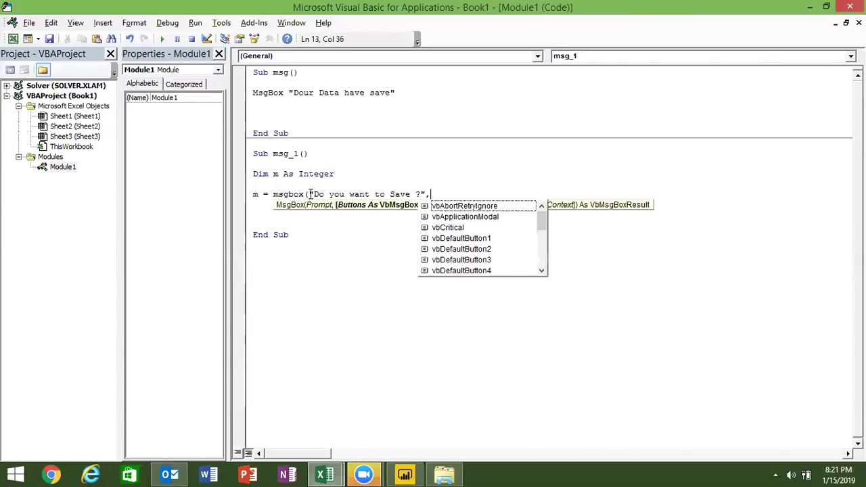
Pick vbYesNo from the IntelliSense constants as the MsgBox buttons argument
{"action": "key", "text": "Down"}
{"action": "key", "text": "Down"}
{"action": "key", "text": "Down"}
{"action": "key", "text": "Down"}
{"action": "key", "text": "Down"}
{"action": "key", "text": "Down"}
{"action": "key", "text": "Down"}
{"action": "key", "text": "Down"}
{"action": "key", "text": "Down"}
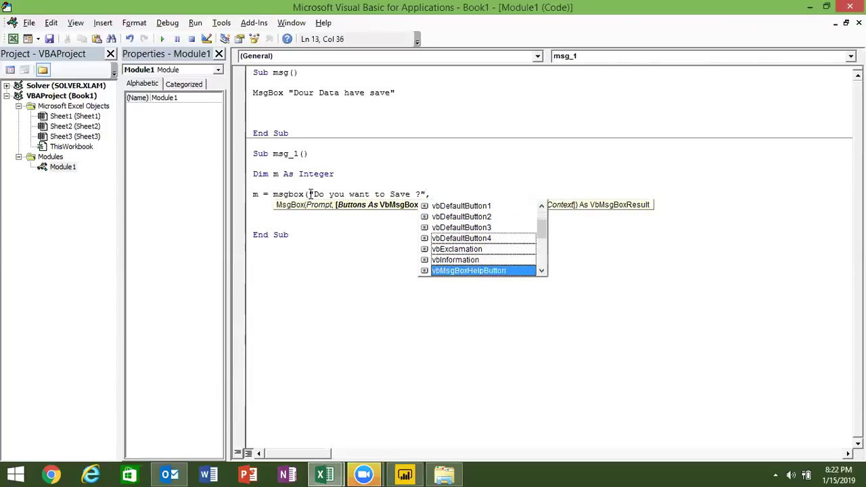
{"action": "key", "text": "Down"}
{"action": "key", "text": "Down"}
{"action": "key", "text": "Up"}
{"action": "key", "text": "Up"}
{"action": "key", "text": "Up"}
{"action": "key", "text": "Up"}
{"action": "key", "text": "Up"}
{"action": "key", "text": "Up"}
{"action": "key", "text": "Up"}
{"action": "key", "text": "Up"}
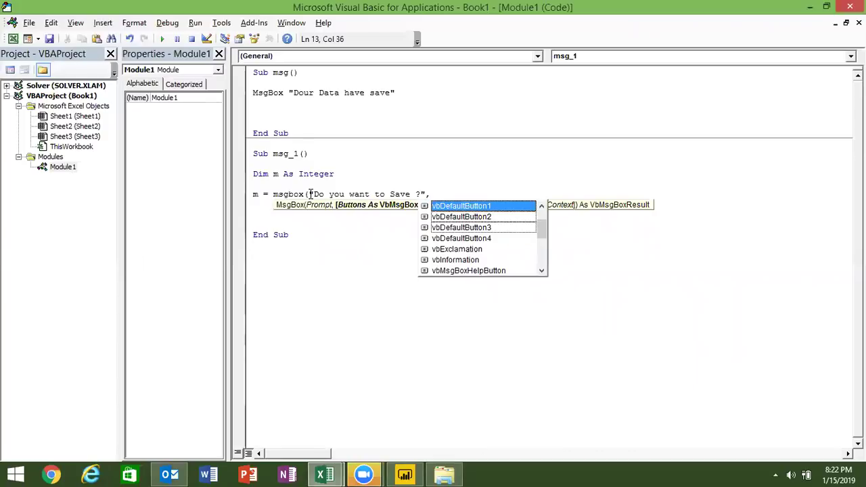
{"action": "key", "text": "Down"}
{"action": "key", "text": "Down"}
{"action": "key", "text": "Down"}
{"action": "key", "text": "Down"}
{"action": "key", "text": "Down"}
{"action": "key", "text": "Down"}
{"action": "key", "text": "Down"}
{"action": "key", "text": "Down"}
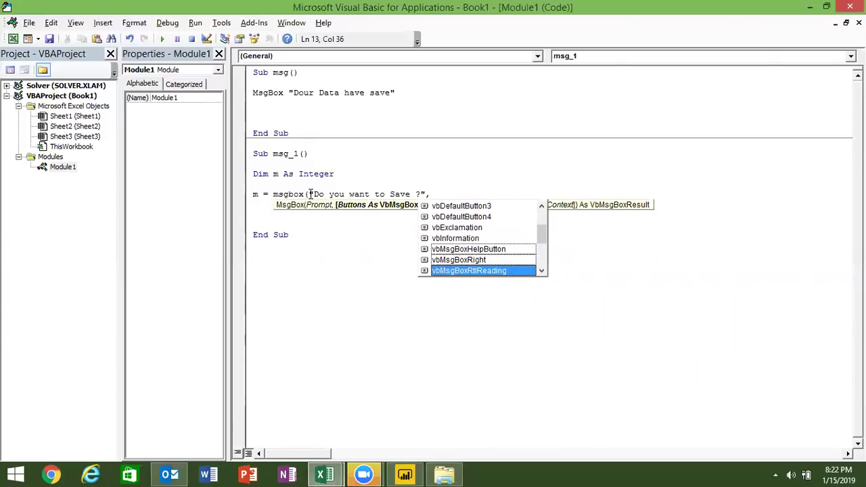
{"action": "key", "text": "Up"}
{"action": "key", "text": "Up"}
{"action": "key", "text": "Down"}
{"action": "key", "text": "Up"}
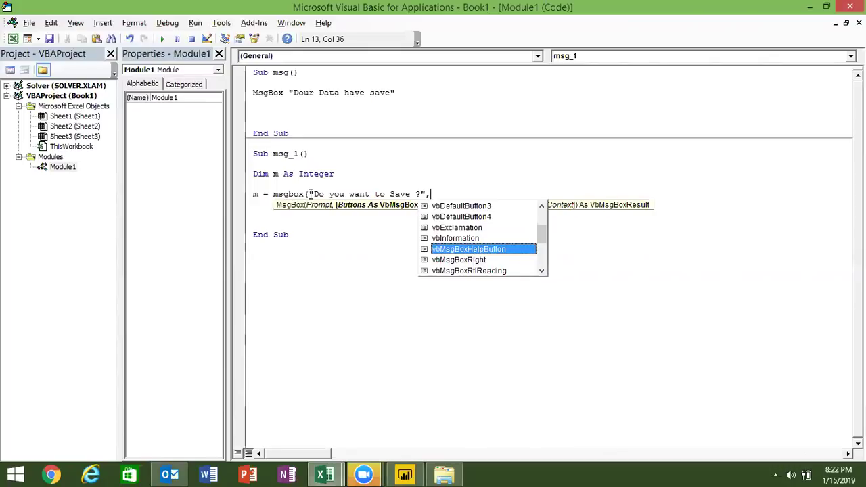
{"action": "key", "text": "Down"}
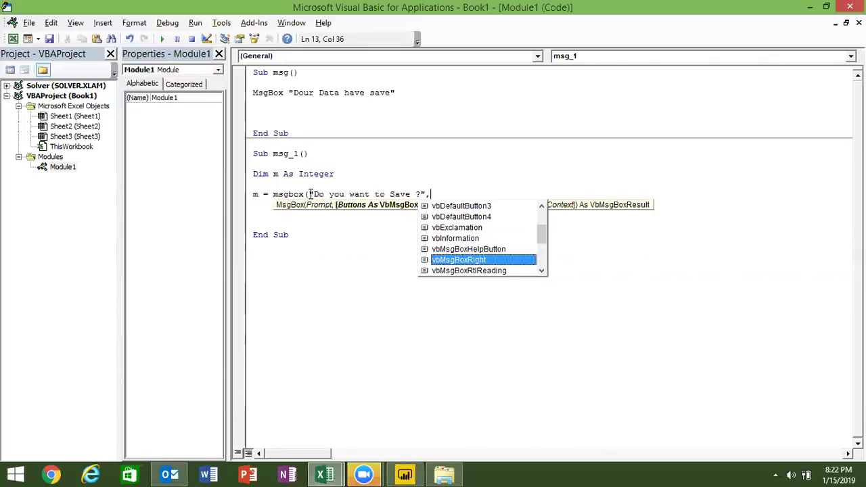
{"action": "key", "text": "Down"}
{"action": "key", "text": "Down"}
{"action": "key", "text": "Down"}
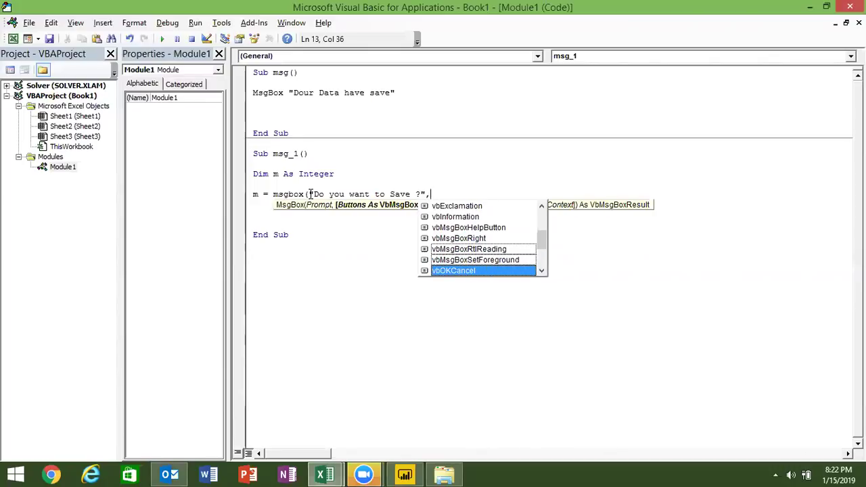
{"action": "key", "text": "Down"}
{"action": "key", "text": "Up"}
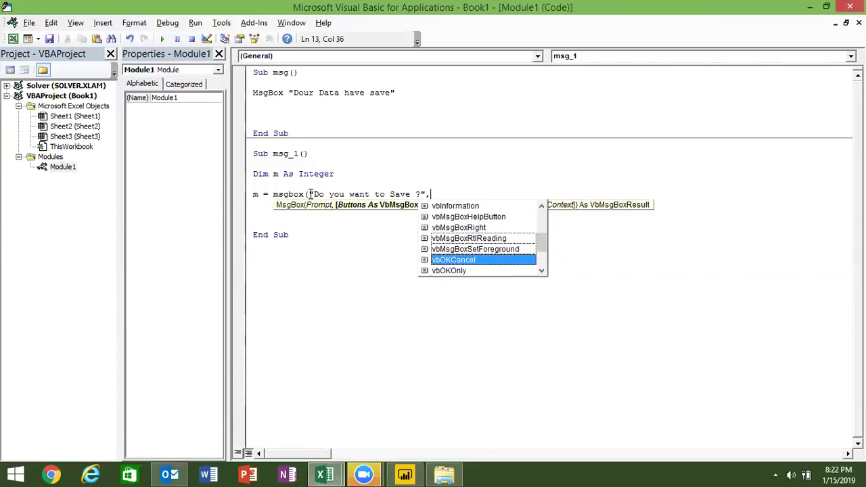
{"action": "key", "text": "Down"}
{"action": "key", "text": "Down"}
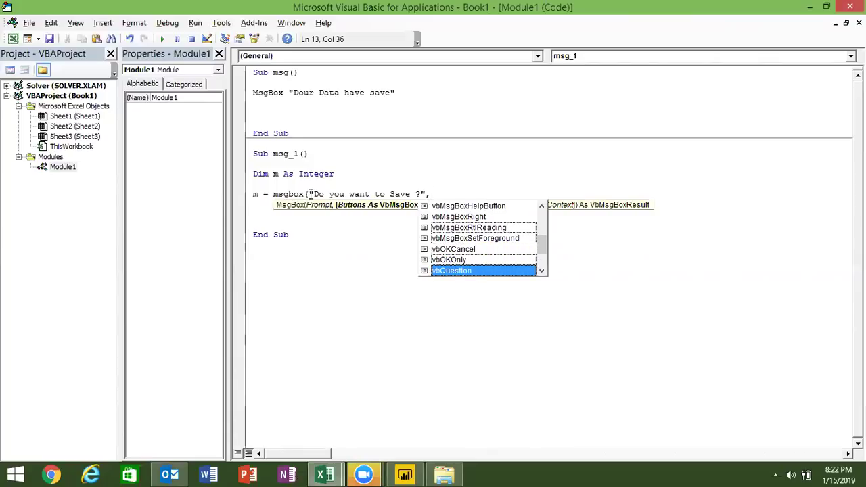
{"action": "key", "text": "Down"}
{"action": "key", "text": "Down"}
{"action": "key", "text": "Up"}
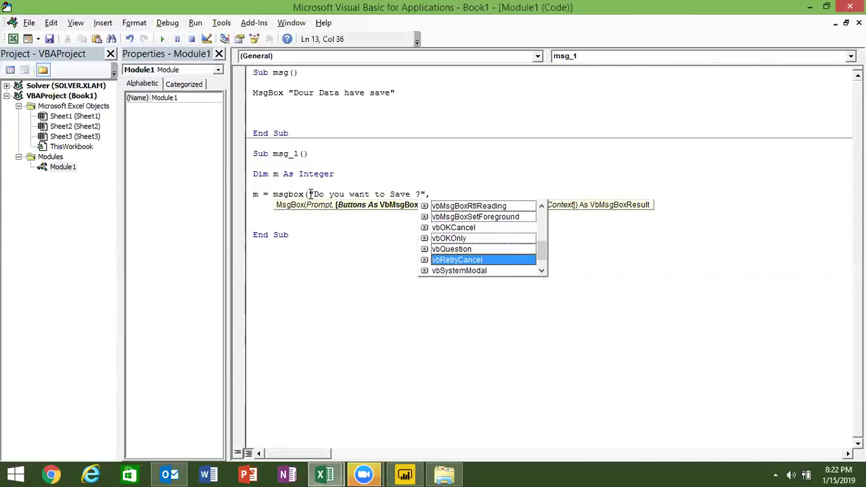
{"action": "key", "text": "Down"}
{"action": "key", "text": "Down"}
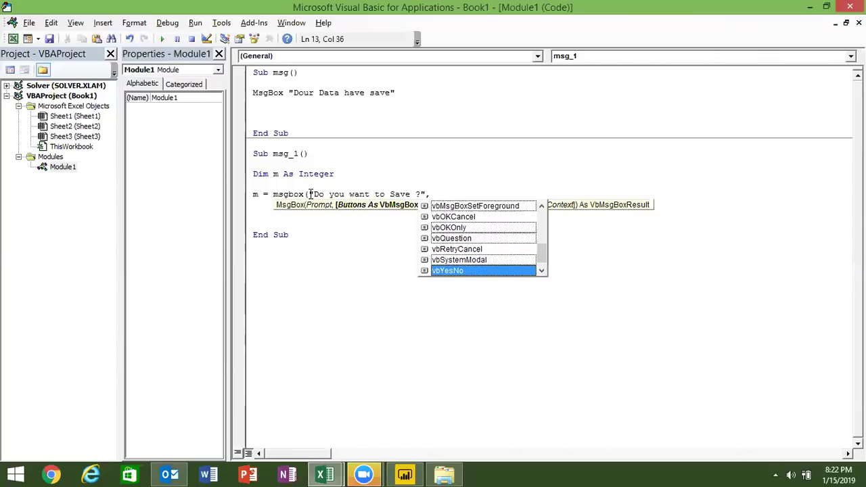
{"action": "key", "text": "Down"}
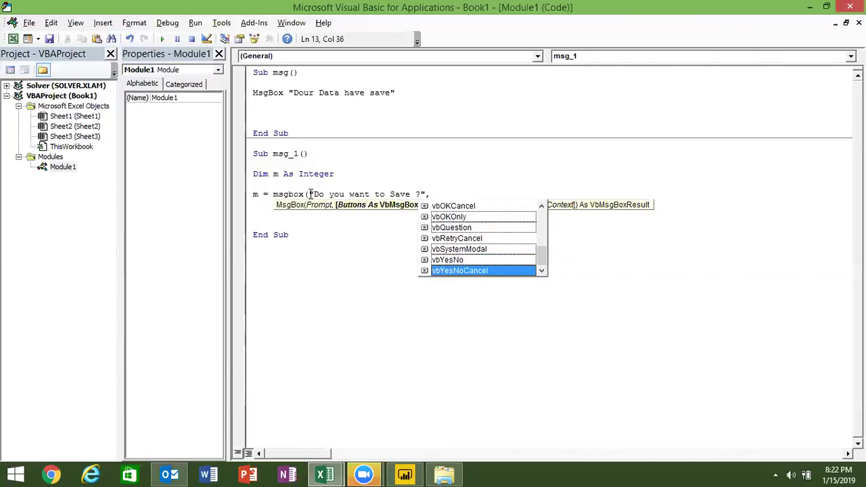
{"action": "key", "text": "Up"}
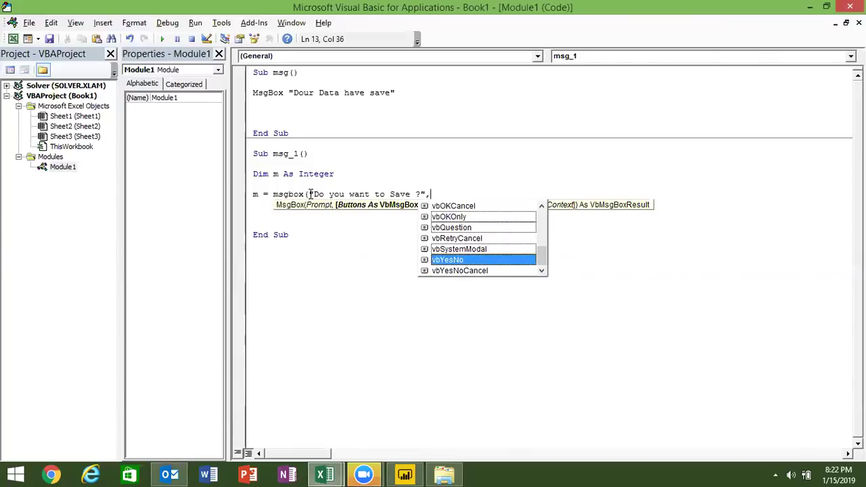
{"action": "key", "text": "Tab"}
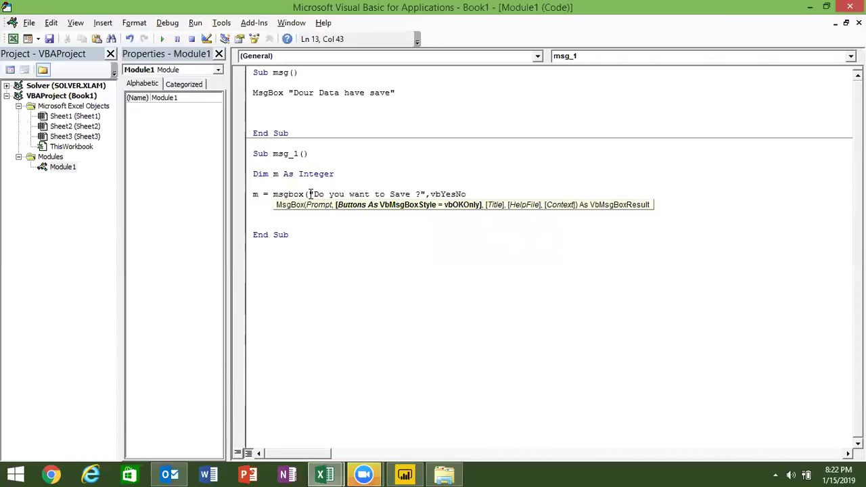
Finish the MsgBox call with title "Save File ?" and run msg_1
{"action": "type", "text": ","}
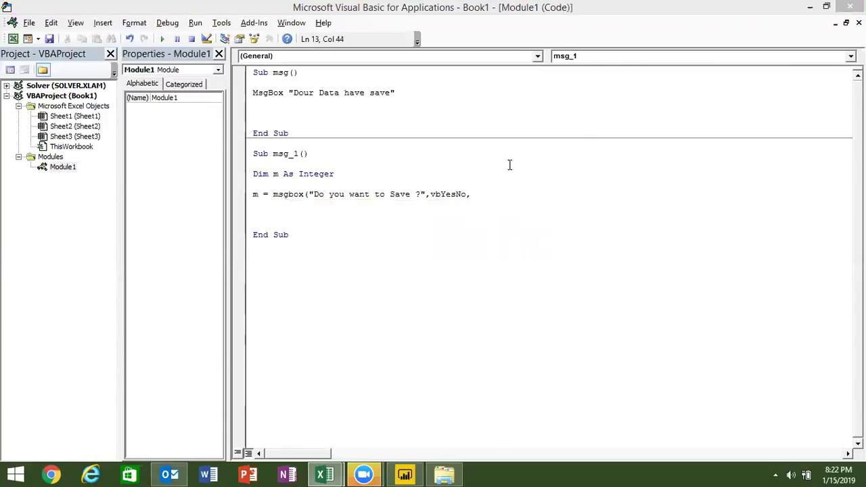
{"action": "left_click", "coordinate": [486, 194]}
{"action": "type", "text": "\"Save File ?\""}
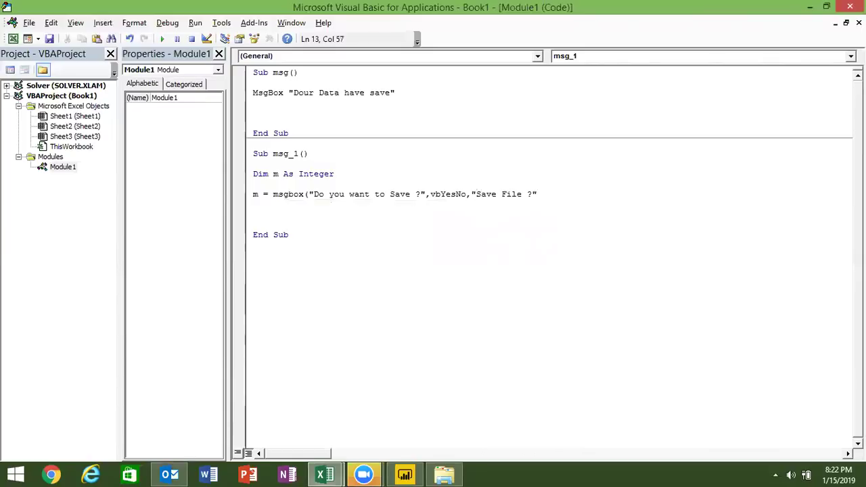
{"action": "type", "text": ")"}
{"action": "left_click", "coordinate": [424, 211]}
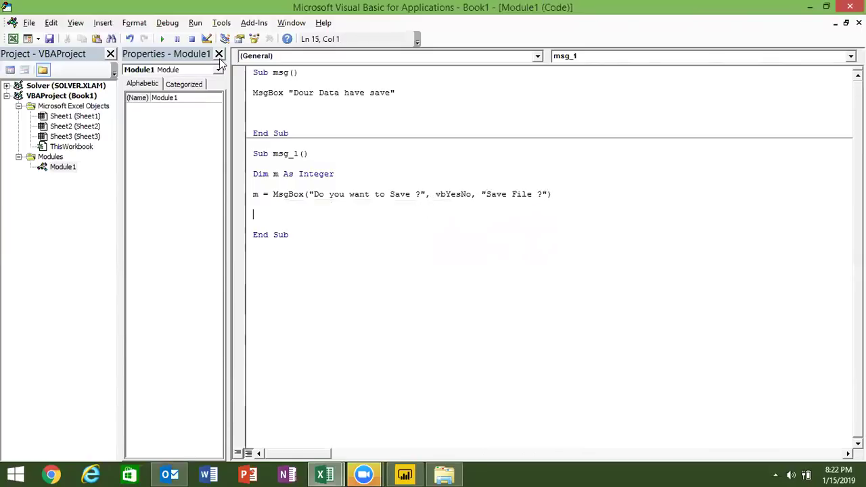
{"action": "left_click", "coordinate": [162, 42]}
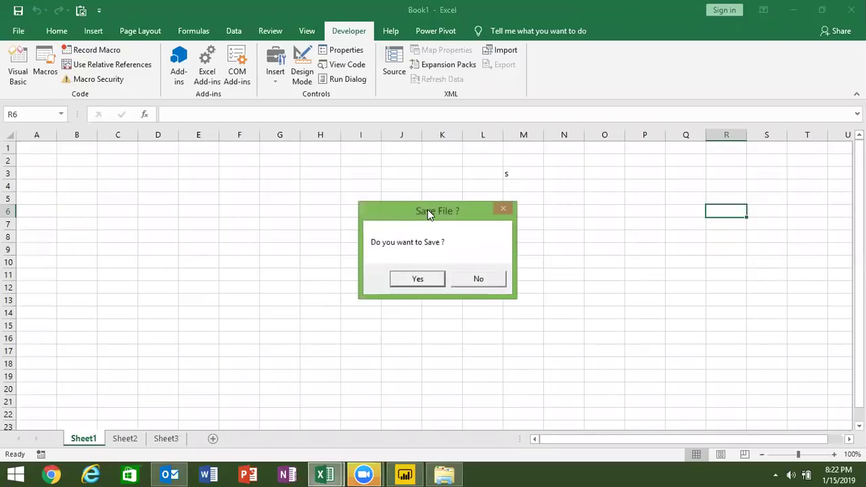
Answer Yes, then review variable m and its Integer declaration
{"action": "left_click", "coordinate": [436, 282]}
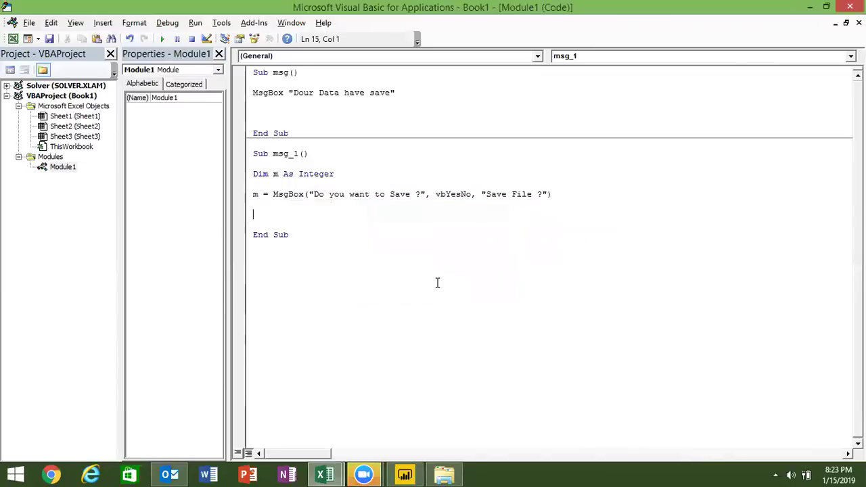
{"action": "left_click_drag", "start_coordinate": [253, 194], "coordinate": [257, 194]}
{"action": "left_click", "coordinate": [315, 175]}
{"action": "left_click", "coordinate": [276, 210]}
Change the buttons argument to vbYesNo + vbCritical and run msg_1
{"action": "left_click", "coordinate": [472, 196]}
{"action": "type", "text": "+"}
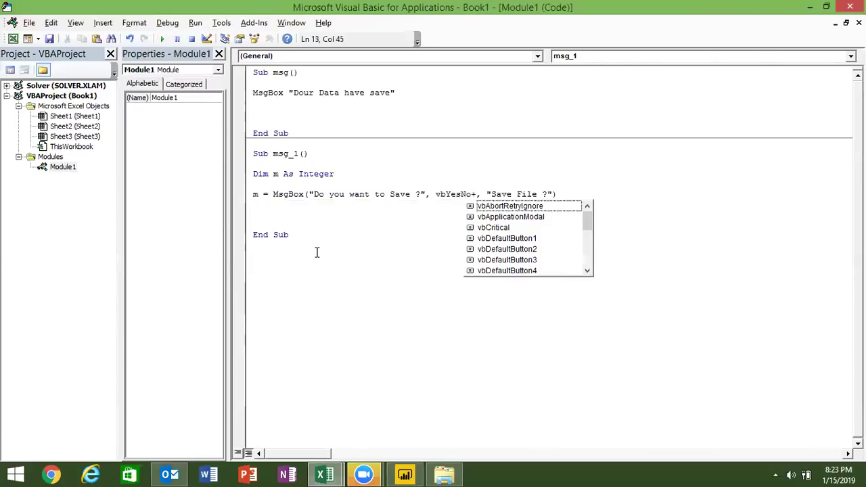
{"action": "key", "text": "Down"}
{"action": "key", "text": "Down"}
{"action": "key", "text": "Tab"}
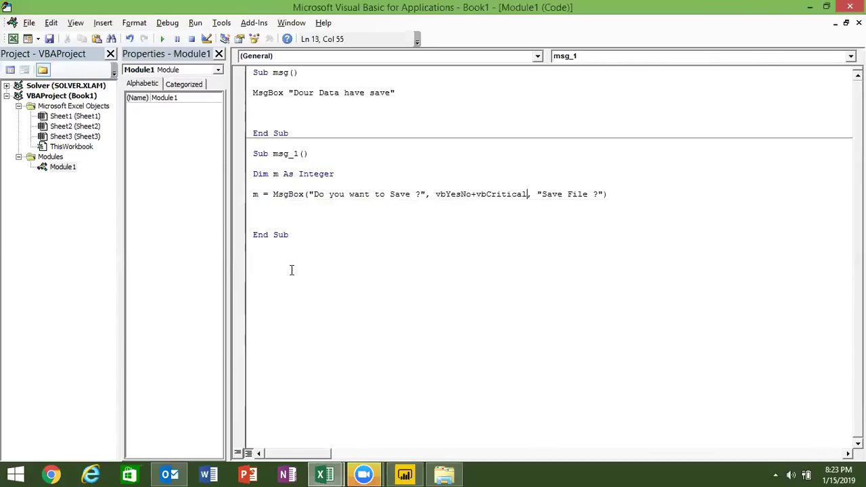
{"action": "left_click", "coordinate": [294, 226]}
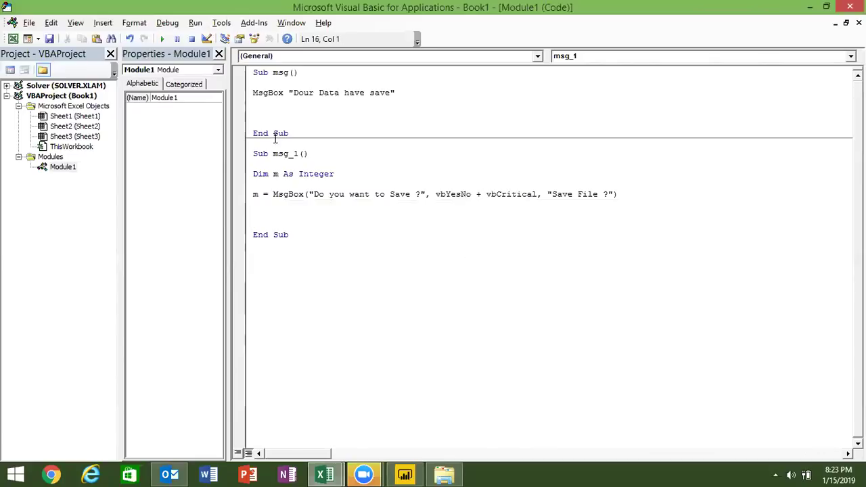
{"action": "left_click", "coordinate": [162, 39]}
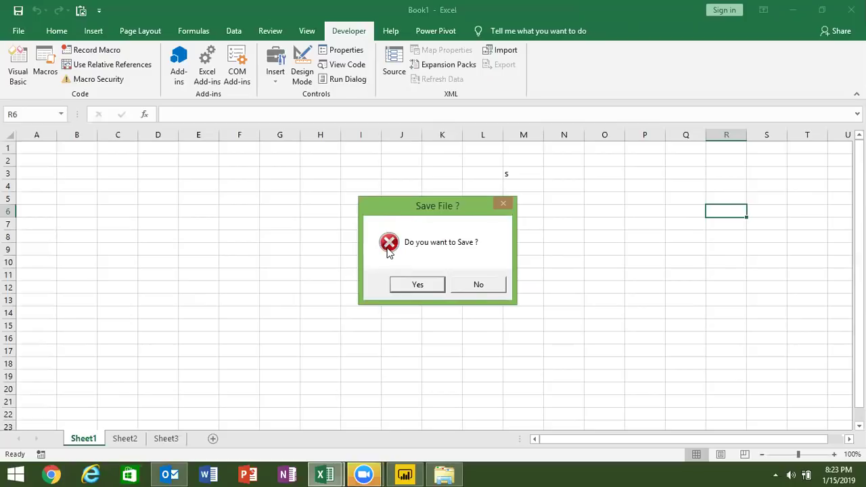
Close the box with Yes, replace vbCritical with vbQuestion, and run msg_1
{"action": "left_click", "coordinate": [433, 289]}
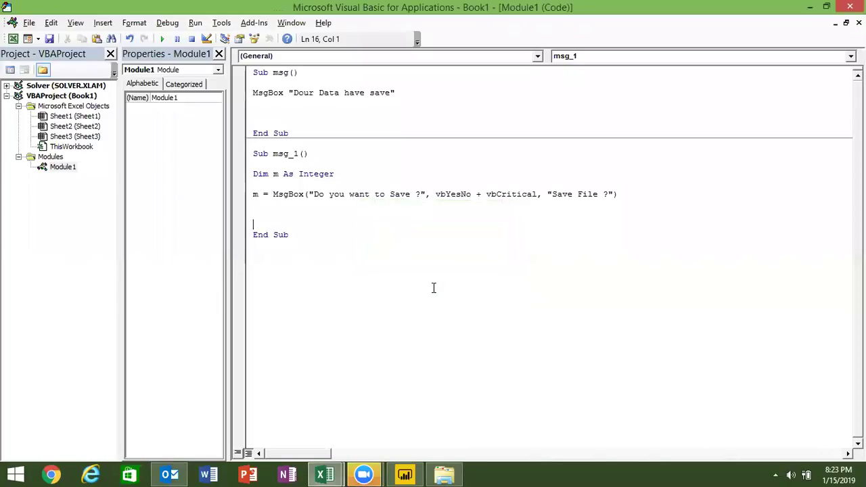
{"action": "double_click", "coordinate": [494, 196]}
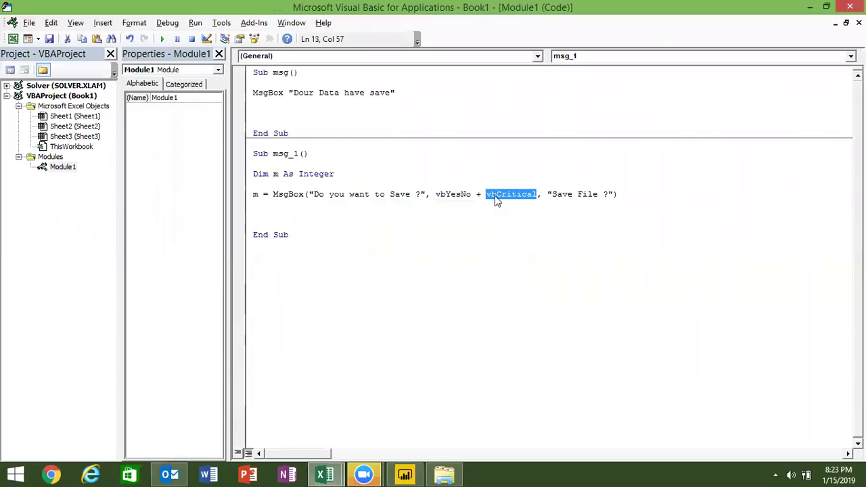
{"action": "key", "text": "BackSpace"}
{"action": "key", "text": "BackSpace"}
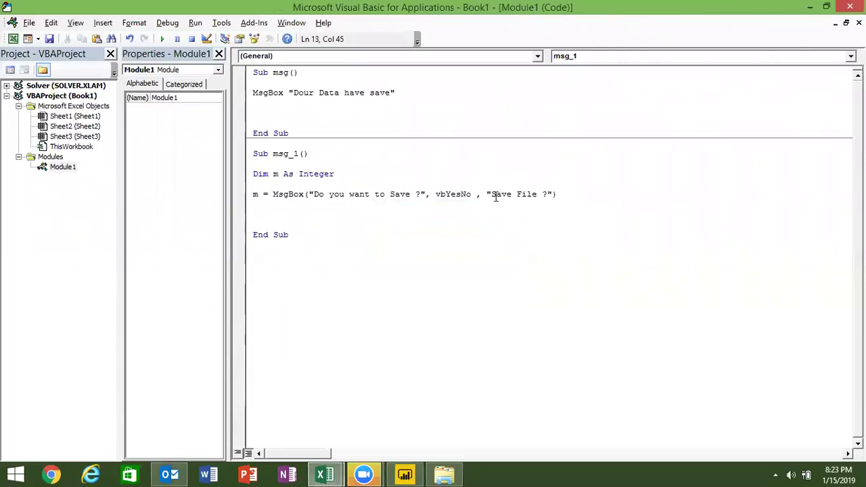
{"action": "key", "text": "ctrl+j"}
{"action": "type", "text": "+vb"}
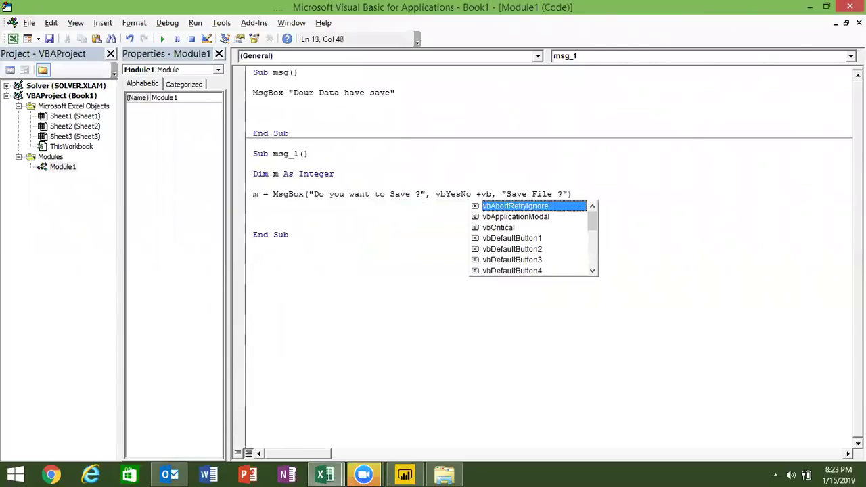
{"action": "type", "text": "q"}
{"action": "key", "text": "Tab"}
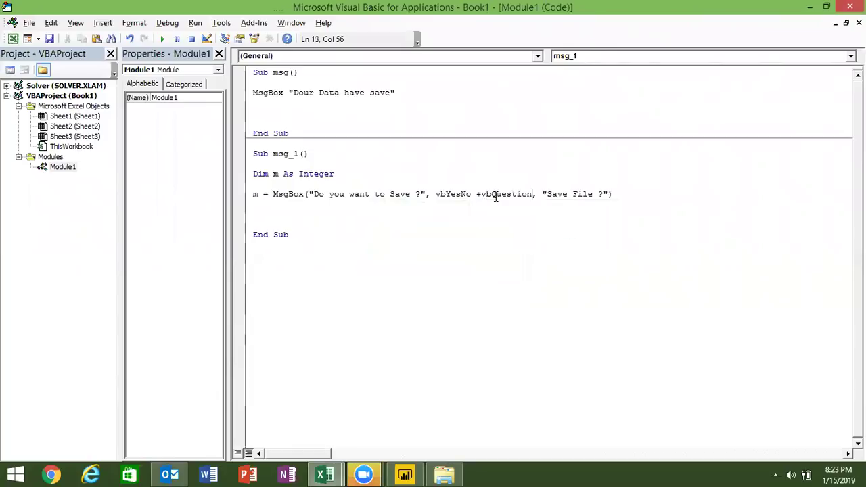
{"action": "left_click", "coordinate": [489, 214]}
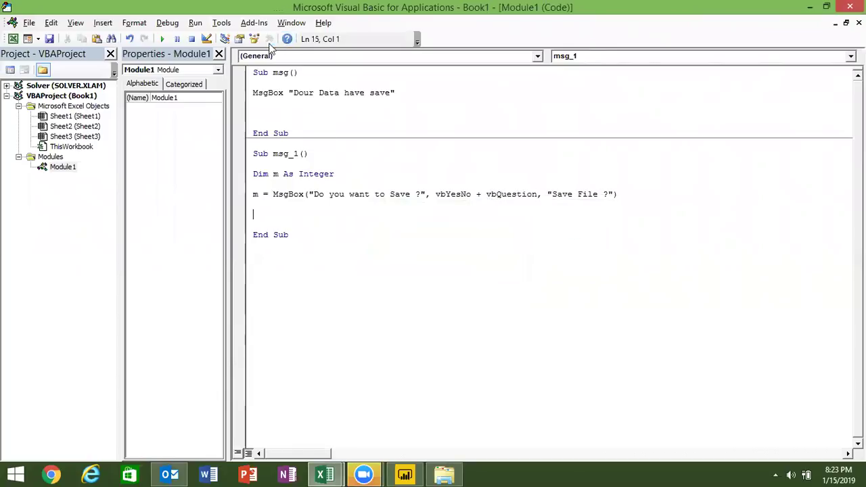
{"action": "left_click", "coordinate": [162, 38]}
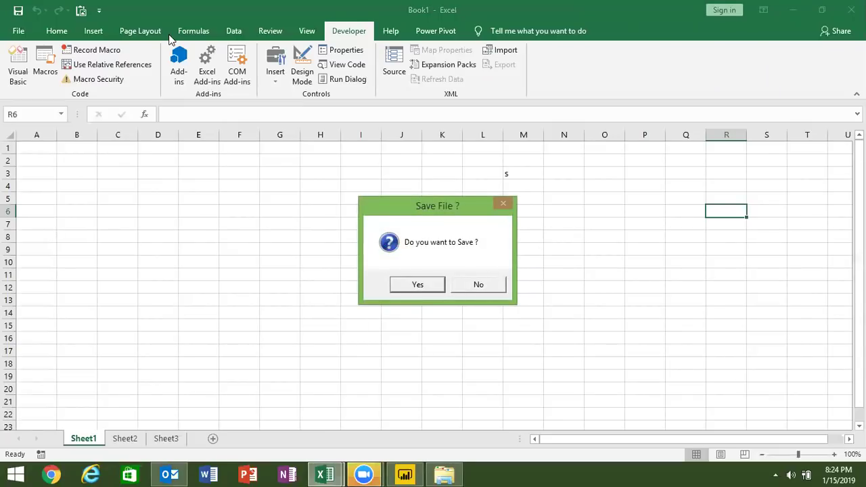
Replace vbQuestion with vbInformation and run msg_1 again
{"action": "left_click", "coordinate": [444, 290]}
{"action": "double_click", "coordinate": [514, 196]}
{"action": "key", "text": "Delete"}
{"action": "key", "text": "BackSpace"}
{"action": "key", "text": "BackSpace"}
{"action": "key", "text": "BackSpace"}
{"action": "type", "text": "+"}
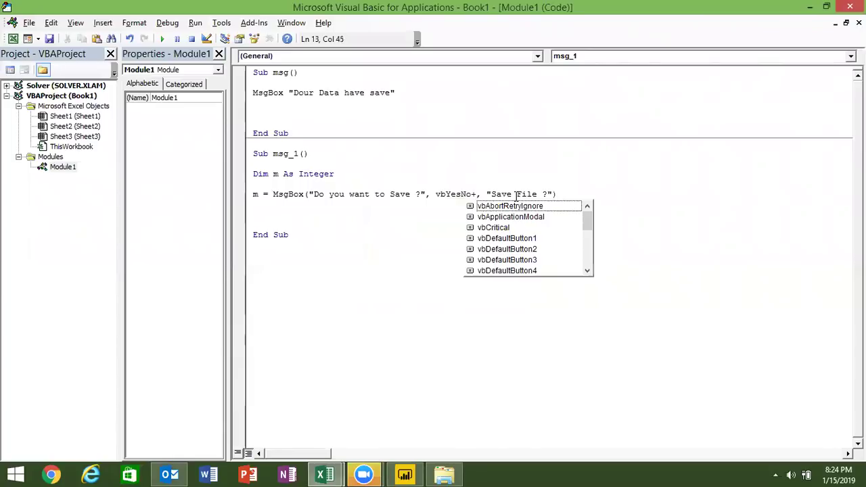
{"action": "type", "text": "v"}
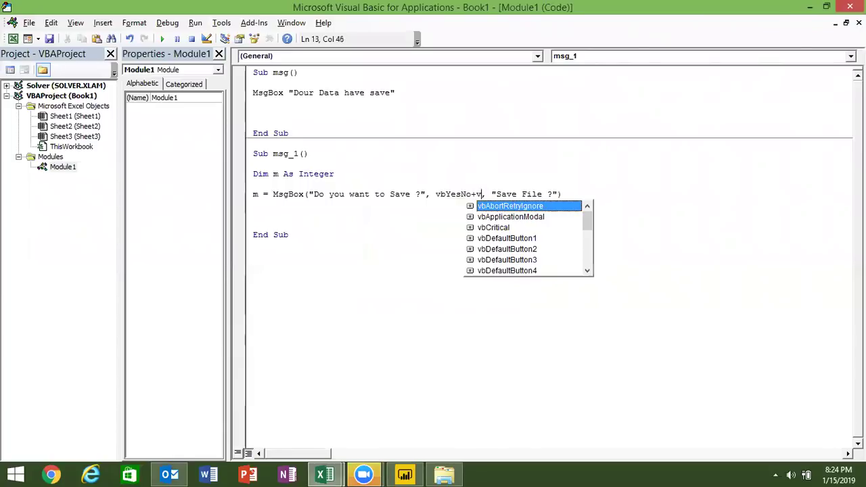
{"action": "type", "text": "b"}
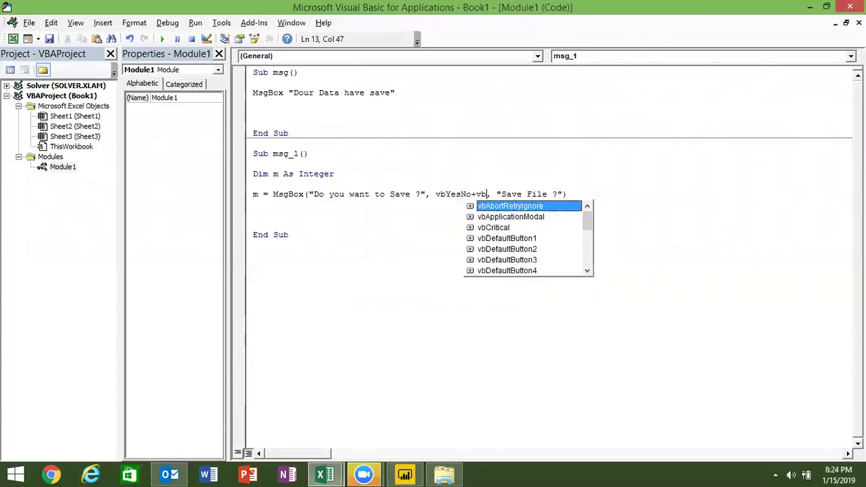
{"action": "type", "text": "i"}
{"action": "key", "text": "Tab"}
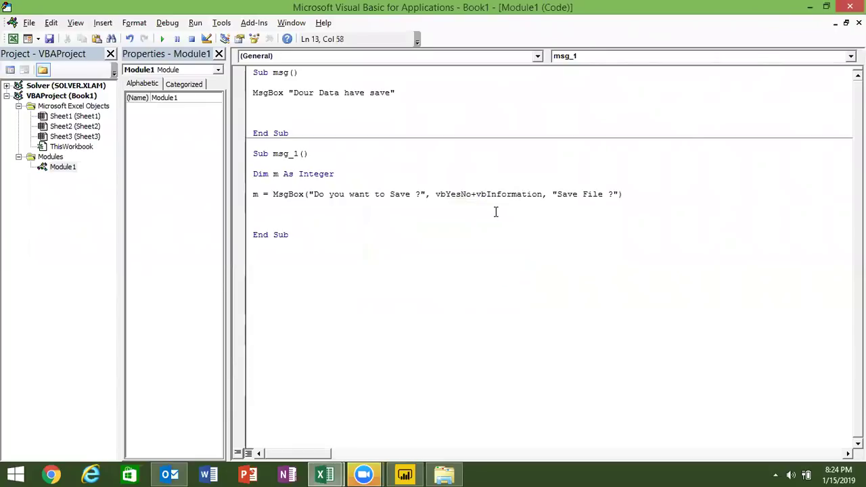
{"action": "left_click", "coordinate": [496, 213]}
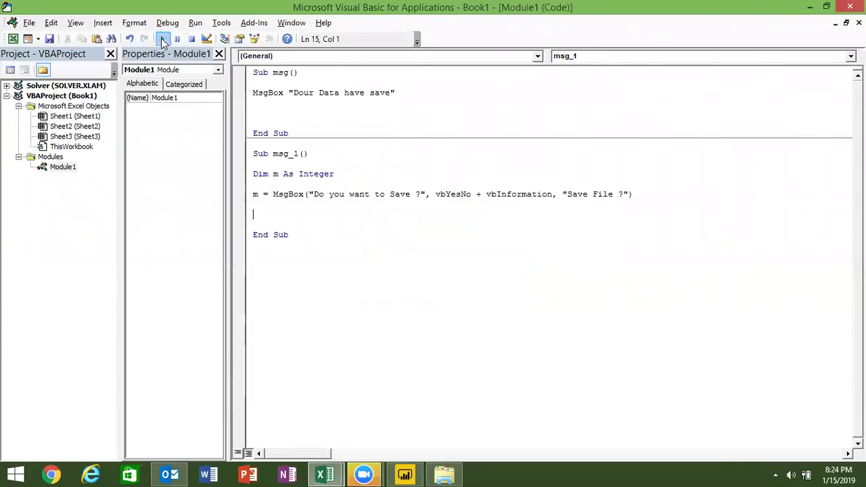
{"action": "left_click", "coordinate": [161, 38]}
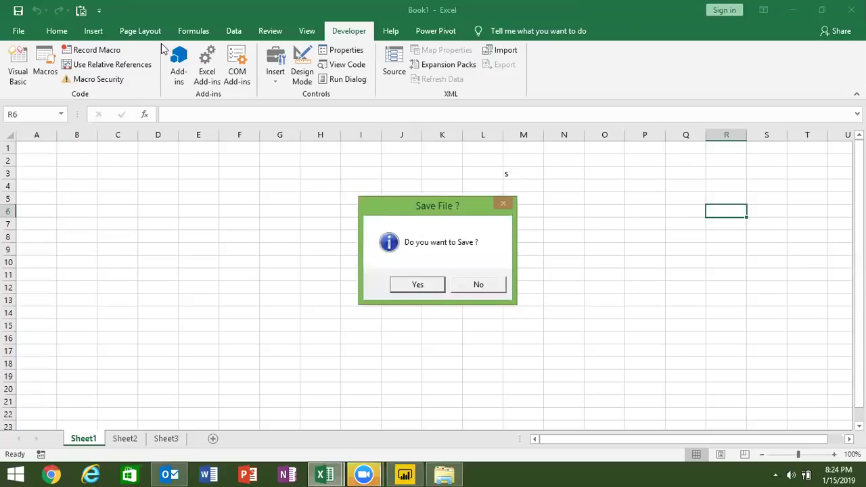
Close the prompt with No and insert + vbExclamation after vbYesNo
{"action": "left_click", "coordinate": [492, 290]}
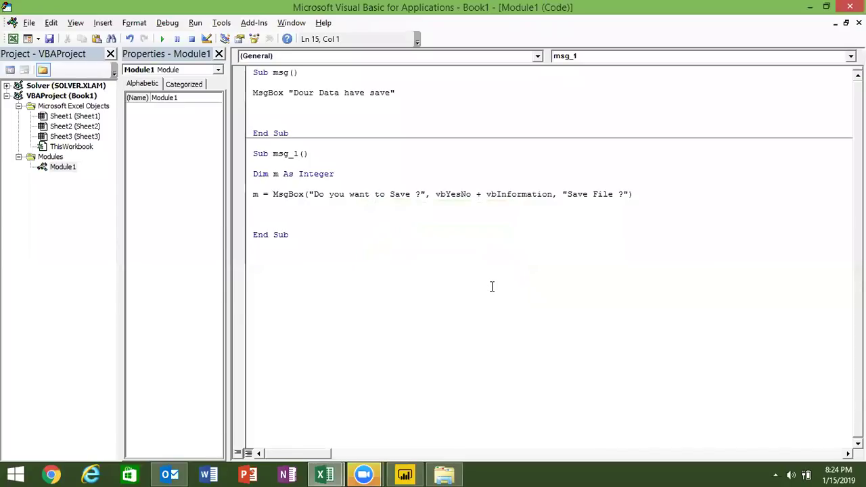
{"action": "left_click", "coordinate": [471, 195]}
{"action": "type", "text": "+"}
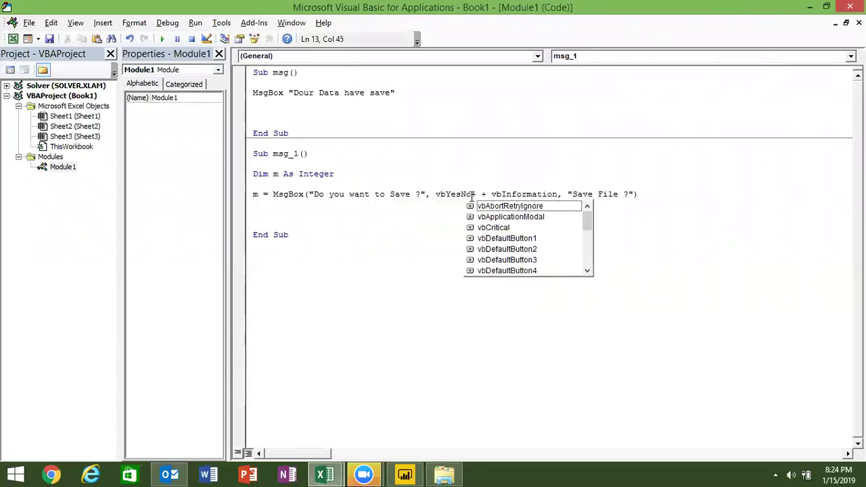
{"action": "key", "text": "Down"}
{"action": "key", "text": "Down"}
{"action": "key", "text": "Down"}
{"action": "key", "text": "Down"}
{"action": "key", "text": "Down"}
{"action": "key", "text": "Up"}
{"action": "key", "text": "Up"}
{"action": "key", "text": "Up"}
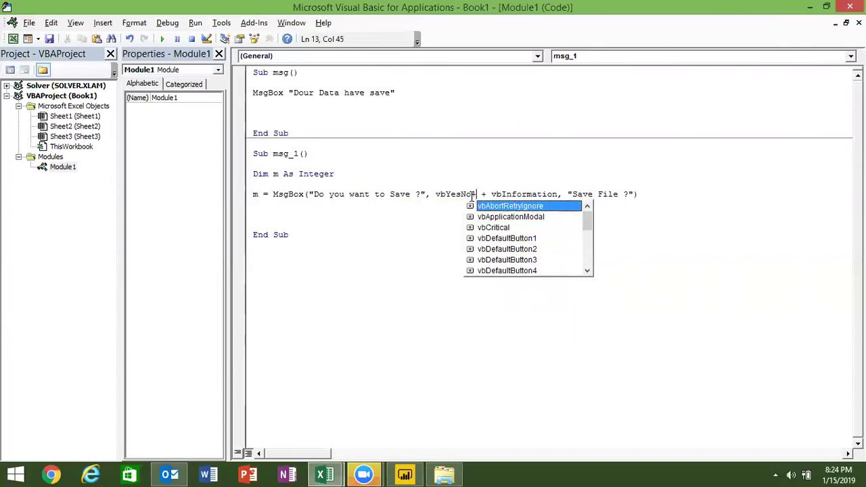
{"action": "key", "text": "Down"}
{"action": "key", "text": "Down"}
{"action": "key", "text": "Down"}
{"action": "key", "text": "Down"}
{"action": "key", "text": "Down"}
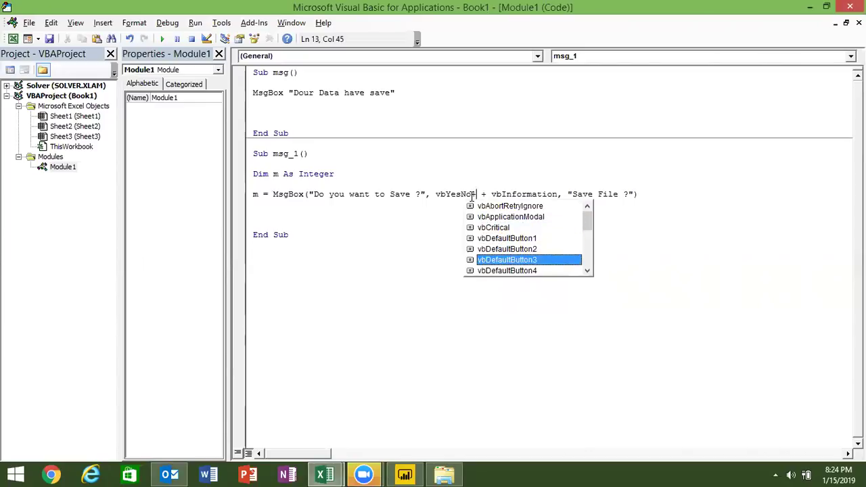
{"action": "key", "text": "Down"}
{"action": "key", "text": "Down"}
{"action": "key", "text": "Down"}
{"action": "key", "text": "Down"}
{"action": "key", "text": "Down"}
{"action": "key", "text": "Up"}
{"action": "key", "text": "Up"}
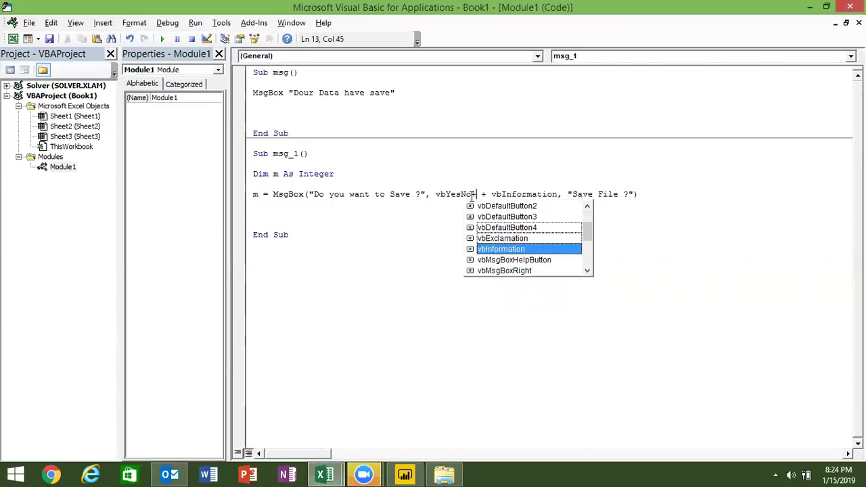
{"action": "key", "text": "Up"}
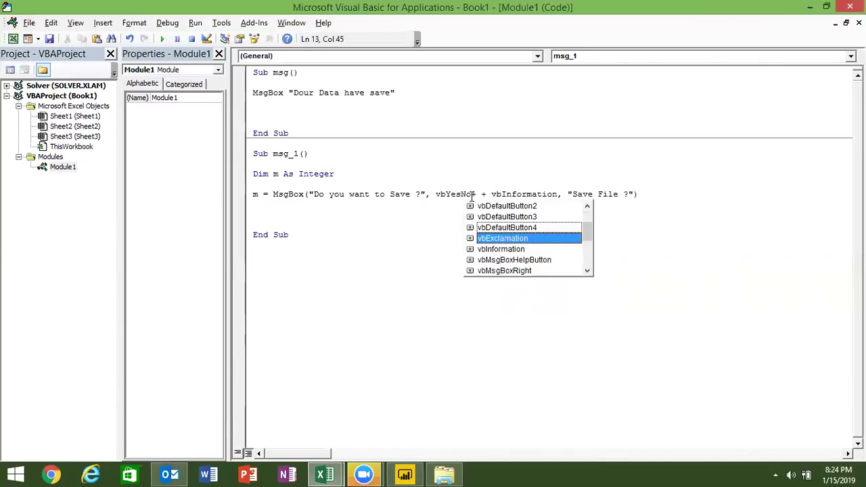
{"action": "key", "text": "Tab"}
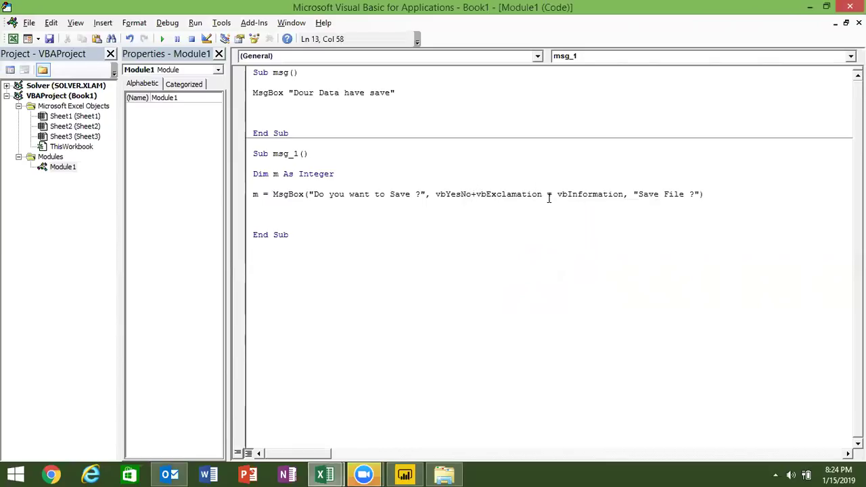
Delete the leftover + vbInformation, test msg_1, and add a blank line before End Sub
{"action": "left_click_drag", "start_coordinate": [548, 195], "coordinate": [623, 195]}
{"action": "key", "text": "Delete"}
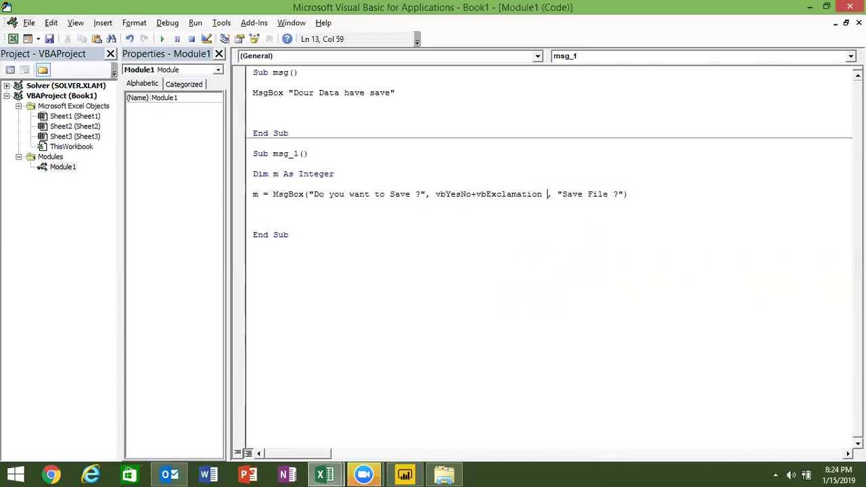
{"action": "left_click", "coordinate": [610, 205]}
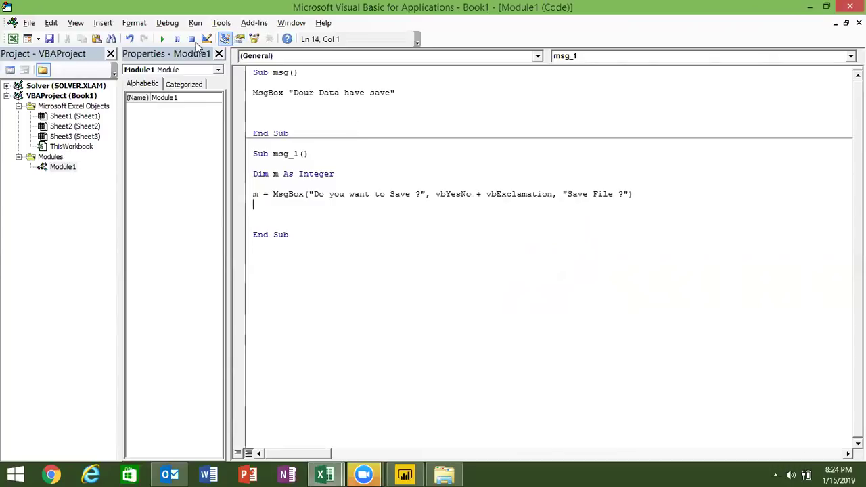
{"action": "left_click", "coordinate": [162, 39]}
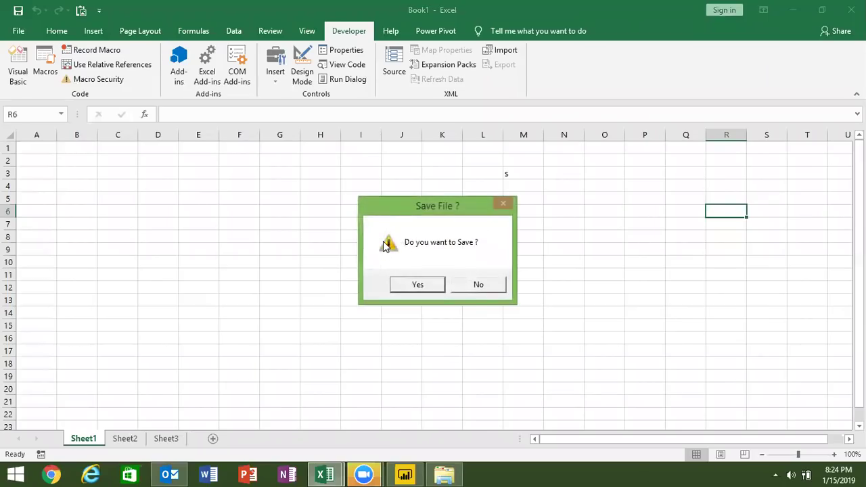
{"action": "left_click", "coordinate": [478, 289]}
{"action": "left_click", "coordinate": [287, 216]}
{"action": "key", "text": "Return"}
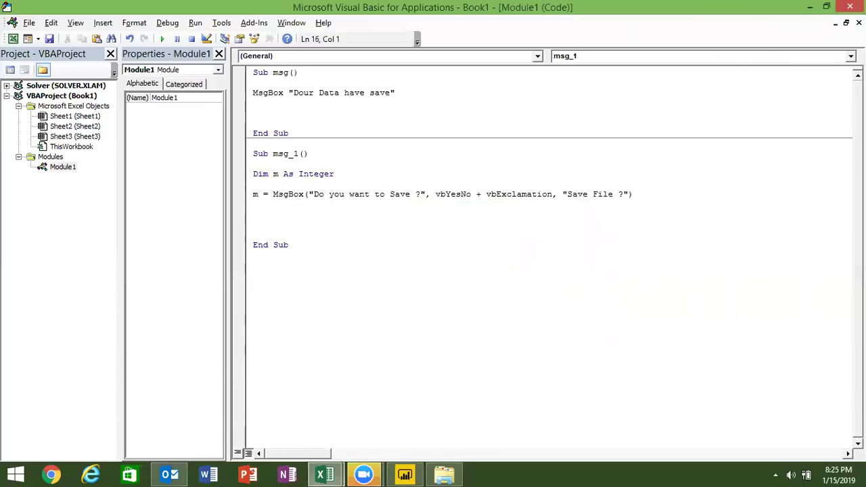
Add an If m = vbYes Then ActiveWorkbook.Save End If block to msg_1
{"action": "type", "text": "if "}
{"action": "type", "text": "m=vbyes"}
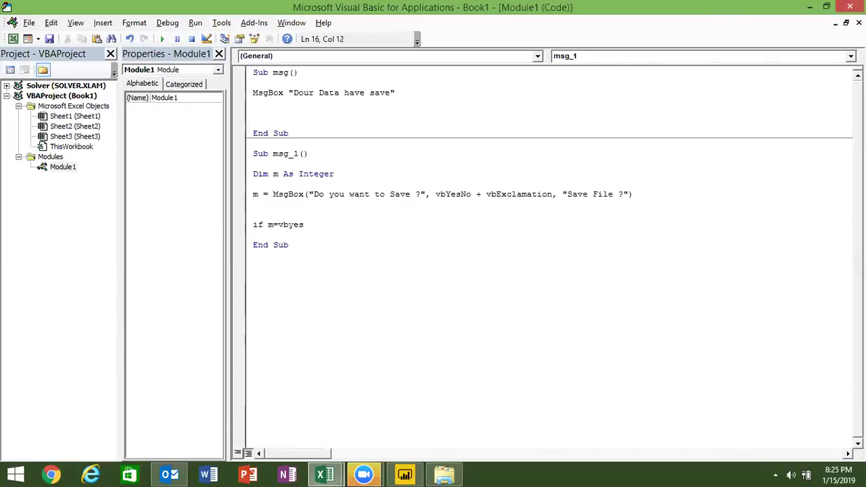
{"action": "type", "text": "then"}
{"action": "key", "text": "Return"}
{"action": "type", "text": "activeworkbook"}
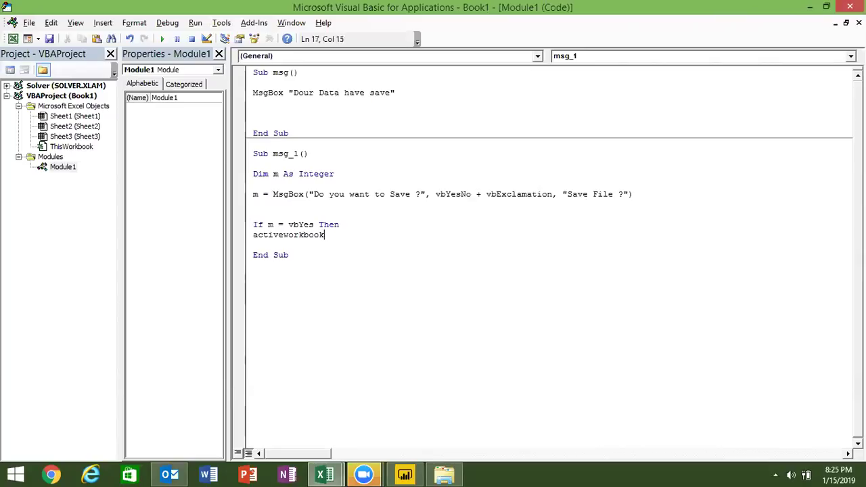
{"action": "type", "text": ".sa"}
{"action": "key", "text": "Tab"}
{"action": "key", "text": "Return"}
{"action": "type", "text": "end if"}
{"action": "left_click", "coordinate": [344, 270]}
{"action": "left_click", "coordinate": [357, 234]}
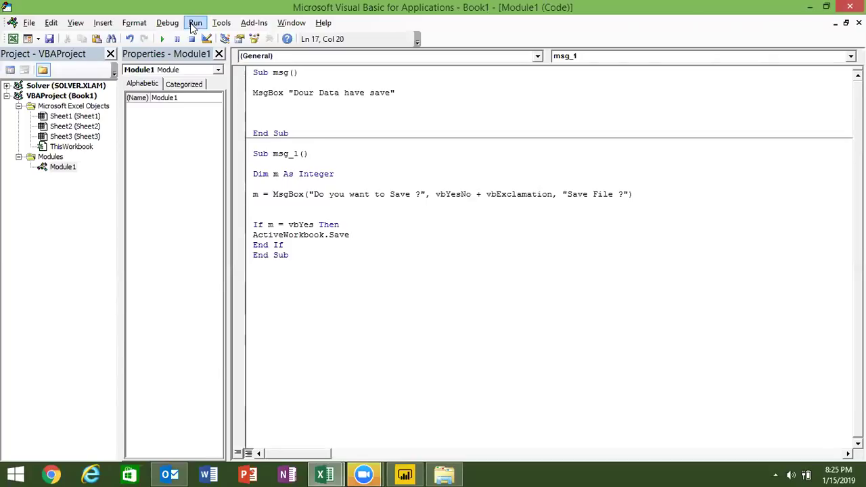
Run msg_1, answer the save prompt, and move below End Sub
{"action": "left_click", "coordinate": [163, 38]}
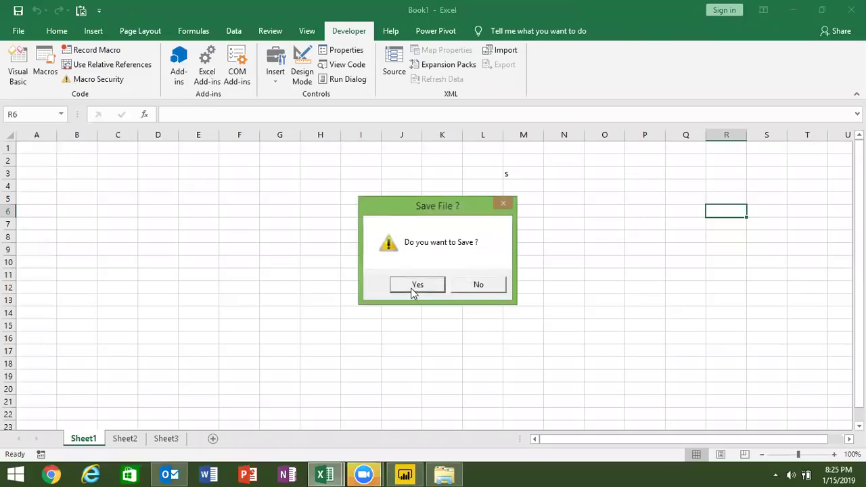
{"action": "left_click", "coordinate": [457, 288]}
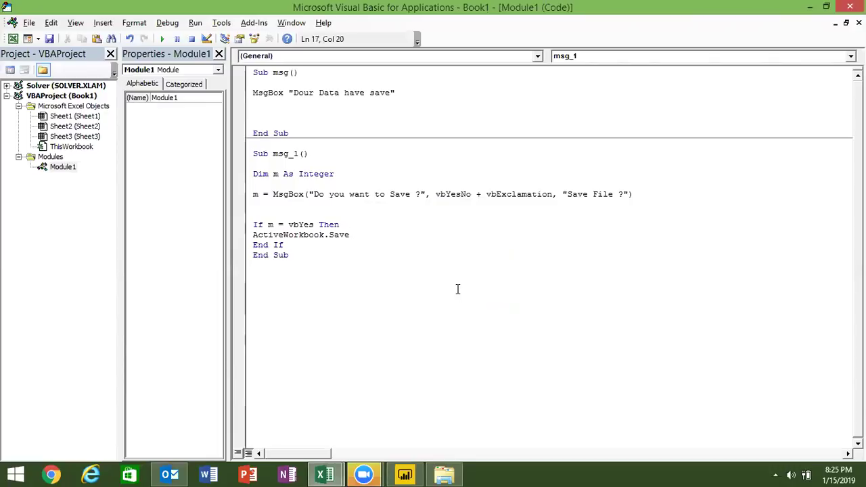
{"action": "key", "text": "Down"}
{"action": "key", "text": "Down"}
{"action": "key", "text": "Down"}
{"action": "key", "text": "Return"}
{"action": "key", "text": "Return"}
{"action": "key", "text": "Return"}
In the Excel workbook, move the selection back to cell A1, then return to the code
{"action": "key", "text": "alt+F11"}
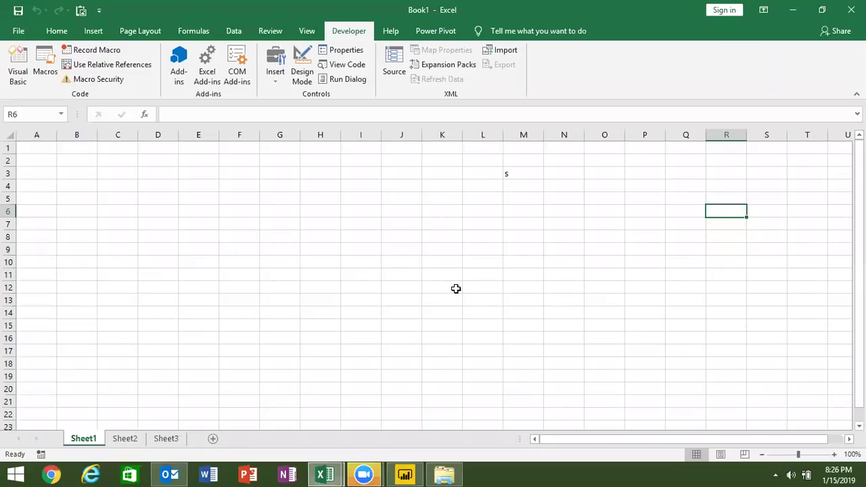
{"action": "key", "text": "Home"}
{"action": "key", "text": "ctrl+Home"}
{"action": "key", "text": "alt+F11"}
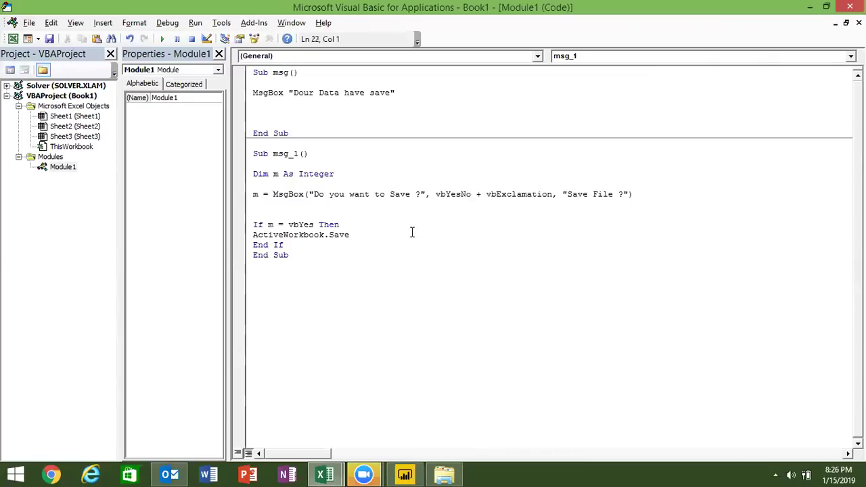
Duplicate msg_1 below as msg_2 and add blank lines above its MsgBox line
{"action": "left_click_drag", "start_coordinate": [253, 263], "coordinate": [252, 150]}
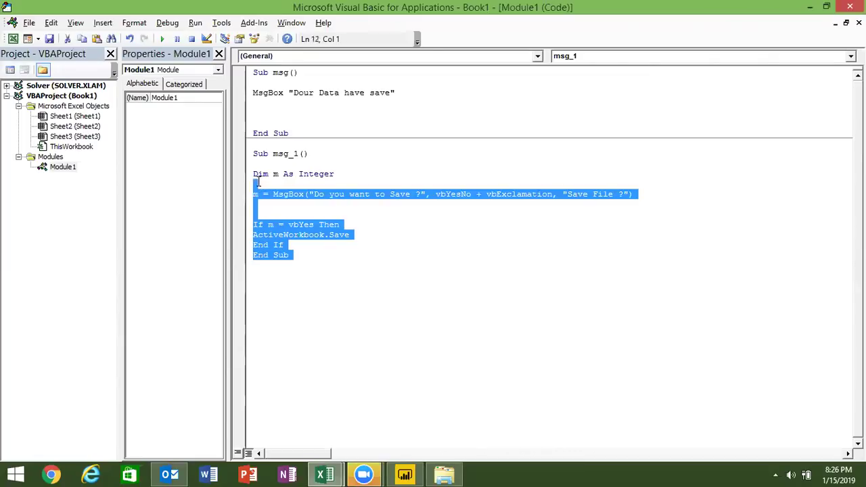
{"action": "key", "text": "ctrl+c"}
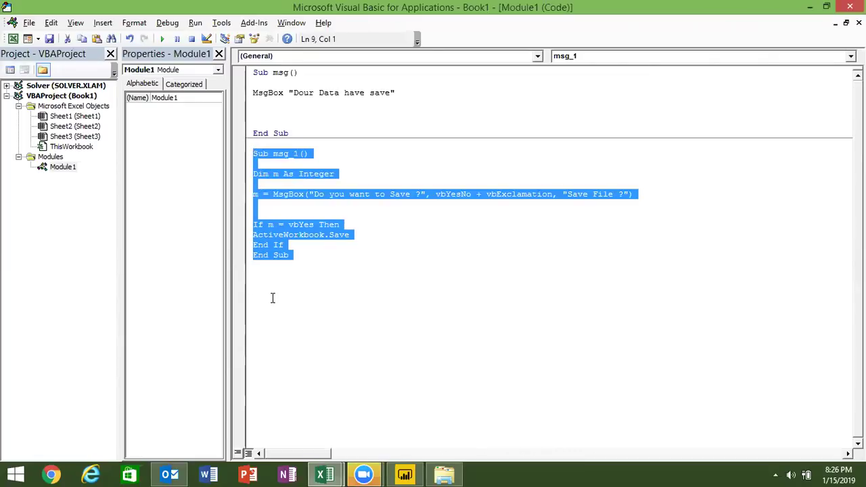
{"action": "left_click", "coordinate": [273, 291]}
{"action": "key", "text": "ctrl+v"}
{"action": "left_click", "coordinate": [296, 295]}
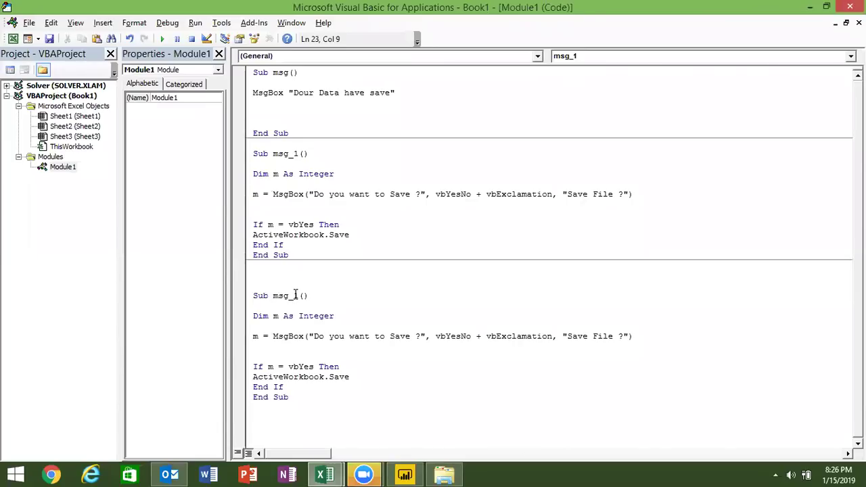
{"action": "key", "text": "Delete"}
{"action": "type", "text": "2"}
{"action": "left_click", "coordinate": [259, 327]}
{"action": "key", "text": "Return"}
{"action": "key", "text": "Return"}
{"action": "key", "text": "Up"}
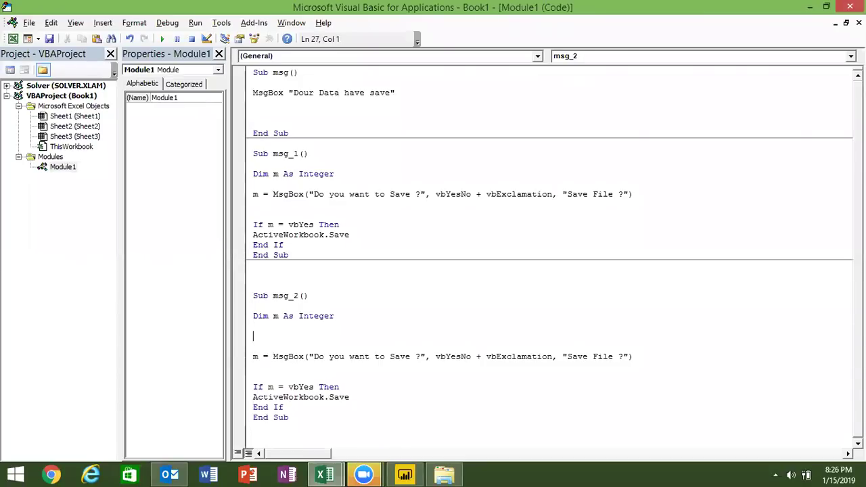
Declare Dim msg As String at the top of msg_2
{"action": "key", "text": "Up"}
{"action": "type", "text": "dim"}
{"action": "key", "text": "BackSpace"}
{"action": "key", "text": "BackSpace"}
{"action": "type", "text": "m msg"}
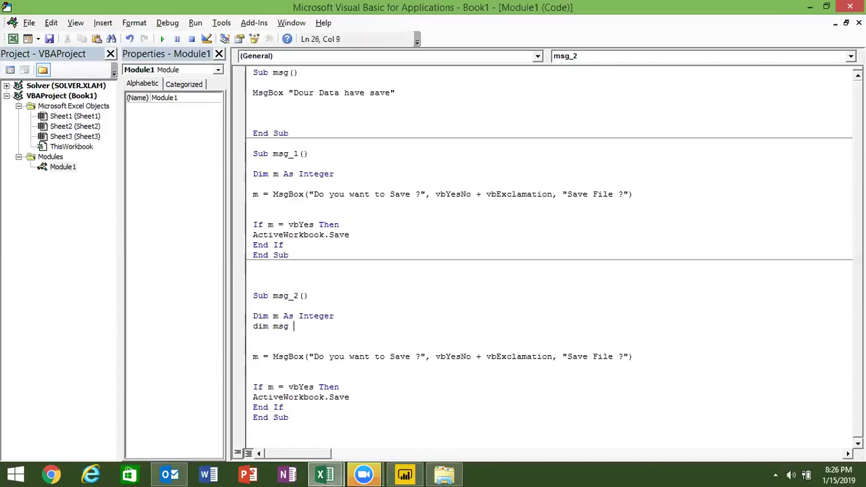
{"action": "type", "text": "as str"}
{"action": "key", "text": "Tab"}
{"action": "key", "text": "Return"}
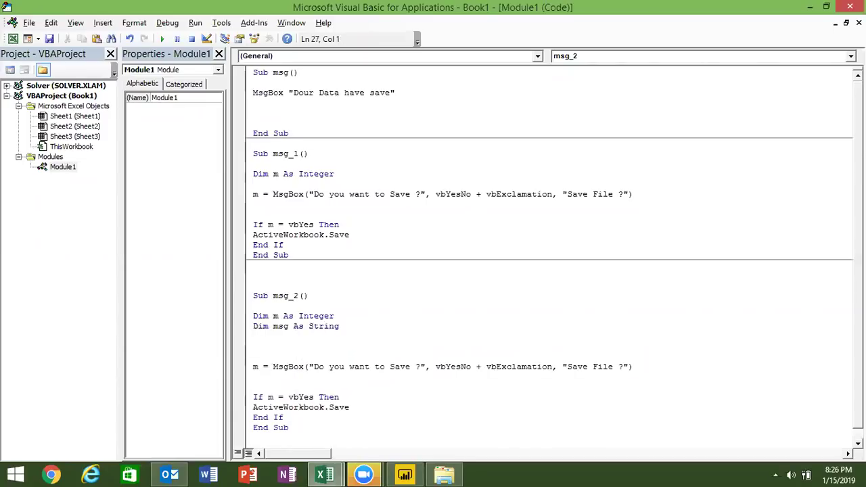
{"action": "key", "text": "Return"}
Assign "Do you want to Save ?" & nbnewline, fix the compile error, and rename msg to ms
{"action": "type", "text": "msg=\"Do you wnt"}
{"action": "key", "text": "BackSpace"}
{"action": "key", "text": "BackSpace"}
{"action": "type", "text": "an"}
{"action": "key", "text": "BackSpace"}
{"action": "type", "text": "t "}
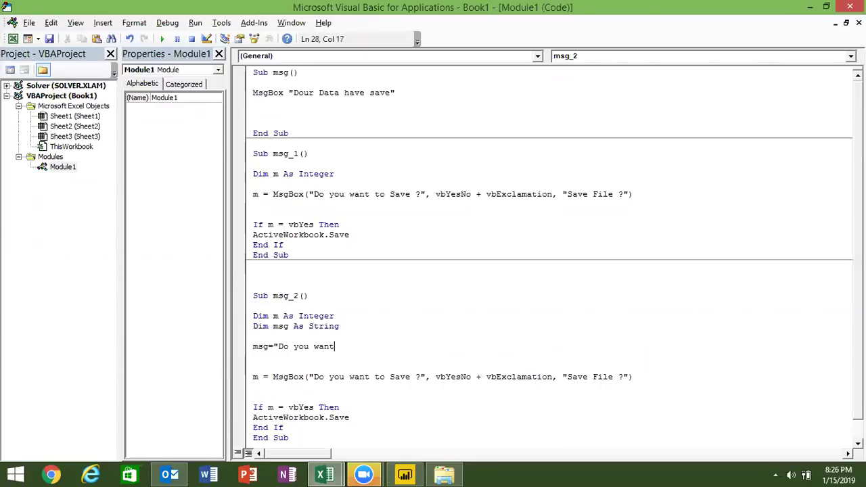
{"action": "type", "text": "to Save ?"}
{"action": "type", "text": "\""}
{"action": "type", "text": " & "}
{"action": "type", "text": "nbnew"}
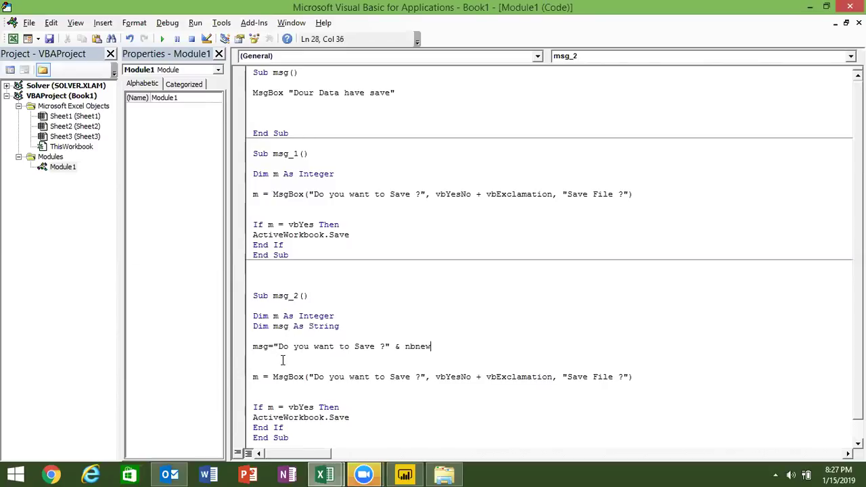
{"action": "type", "text": "line "}
{"action": "type", "text": "&"}
{"action": "left_click", "coordinate": [288, 325]}
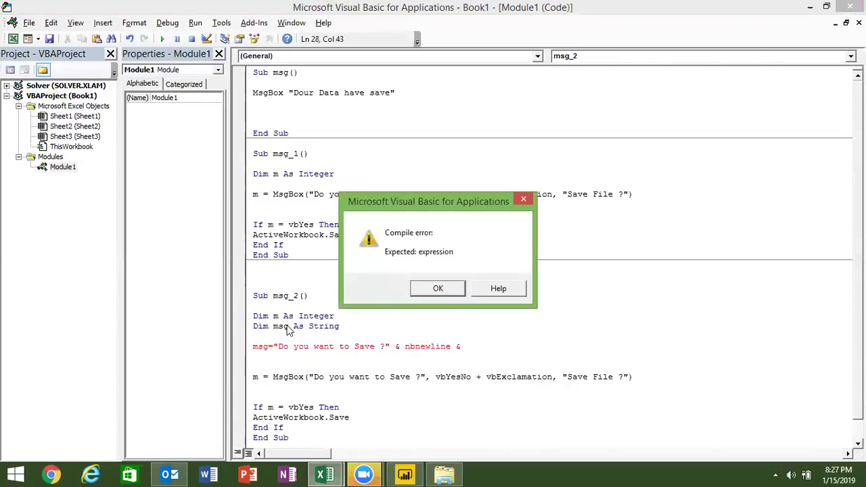
{"action": "key", "text": "Return"}
{"action": "key", "text": "BackSpace"}
{"action": "key", "text": "BackSpace"}
{"action": "left_click", "coordinate": [288, 326]}
{"action": "key", "text": "BackSpace"}
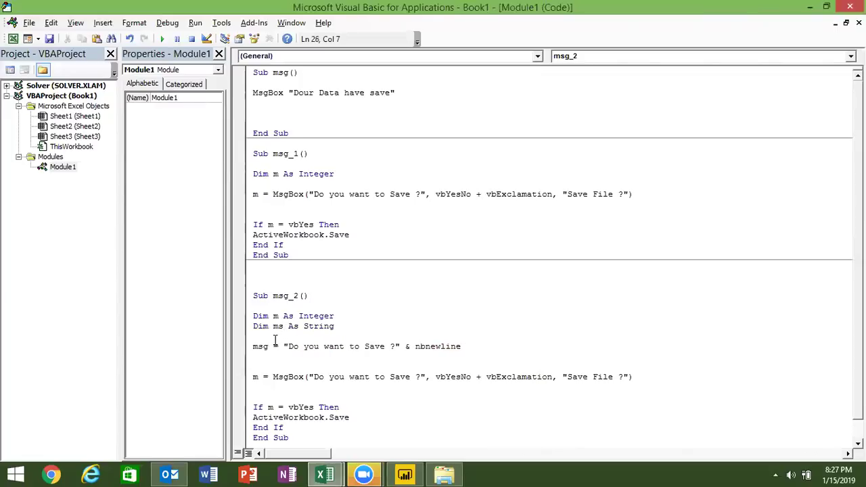
{"action": "key", "text": "BackSpace"}
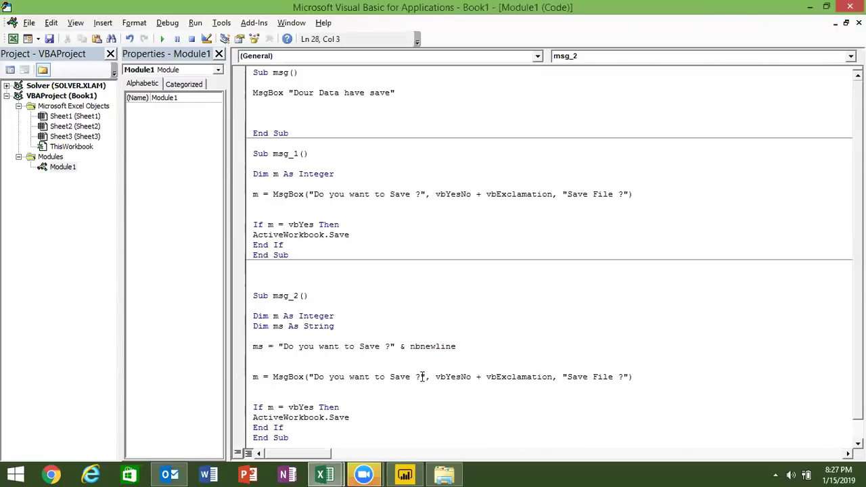
Correct nbnewline to vbNewLine and append "This file Close after Save" to ms
{"action": "left_click", "coordinate": [473, 349]}
{"action": "left_click", "coordinate": [409, 346]}
{"action": "left_click", "coordinate": [413, 346]}
{"action": "key", "text": "BackSpace"}
{"action": "type", "text": "v"}
{"action": "key", "text": "End"}
{"action": "type", "text": "& "}
{"action": "type", "text": "\""}
{"action": "type", "text": "This i"}
{"action": "key", "text": "BackSpace"}
{"action": "type", "text": "file Close fet"}
{"action": "key", "text": "BackSpace"}
{"action": "key", "text": "BackSpace"}
{"action": "key", "text": "BackSpace"}
{"action": "key", "text": "BackSpace"}
{"action": "type", "text": "after Save\""}
Replace the quoted MsgBox prompt with the variable ms
{"action": "left_click", "coordinate": [441, 376]}
{"action": "left_click_drag", "start_coordinate": [308, 377], "coordinate": [425, 377]}
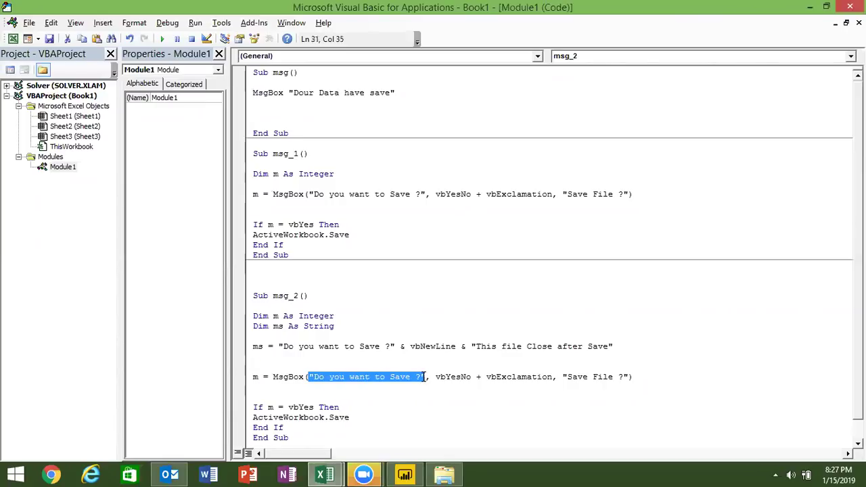
{"action": "type", "text": "ms"}
{"action": "left_click", "coordinate": [403, 357]}
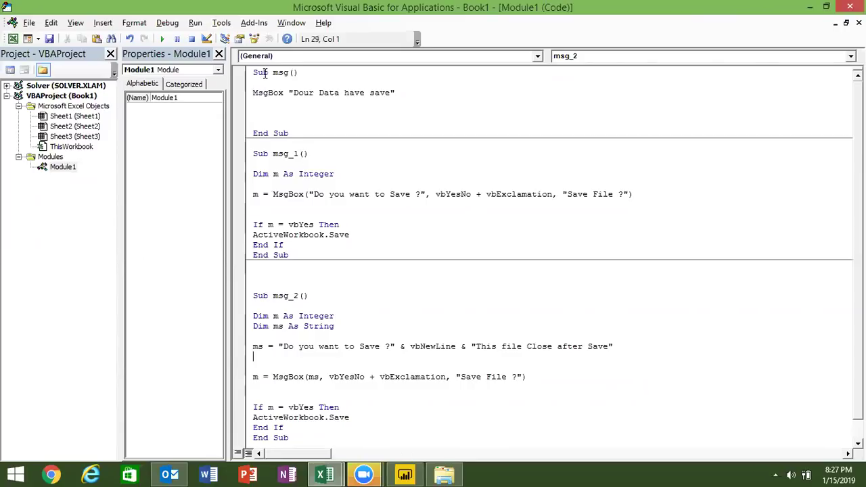
Run msg_2, answer No to its two-line Save File ? prompt, and switch to Excel
{"action": "left_click", "coordinate": [162, 39]}
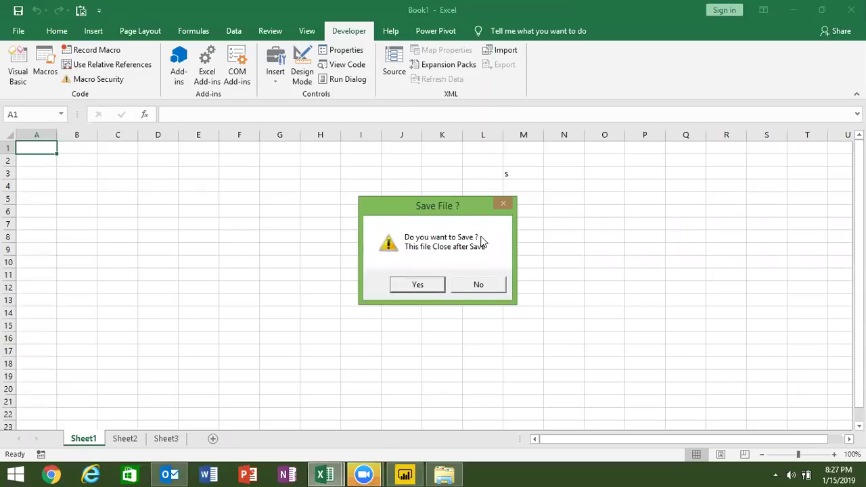
{"action": "left_click", "coordinate": [466, 288]}
{"action": "double_click", "coordinate": [414, 347]}
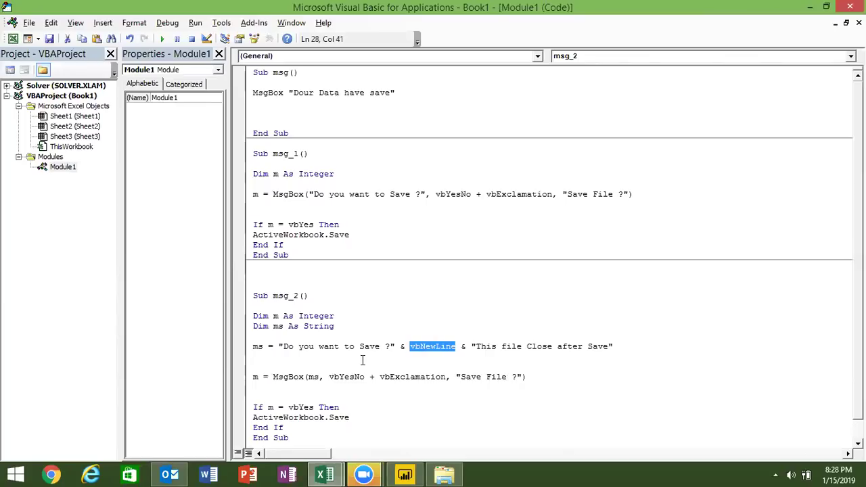
{"action": "key", "text": "alt+F11"}
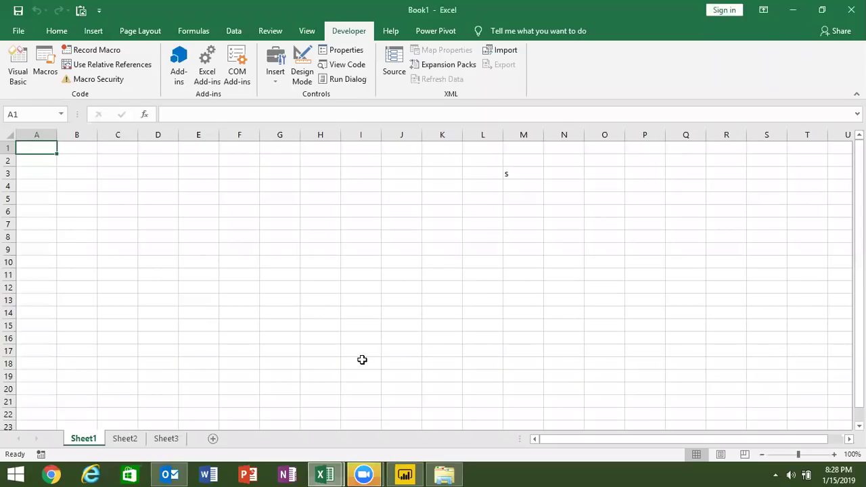
Enter the headers Name, City and Amt in A1:C1
{"action": "type", "text": "Name"}
{"action": "key", "text": "Tab"}
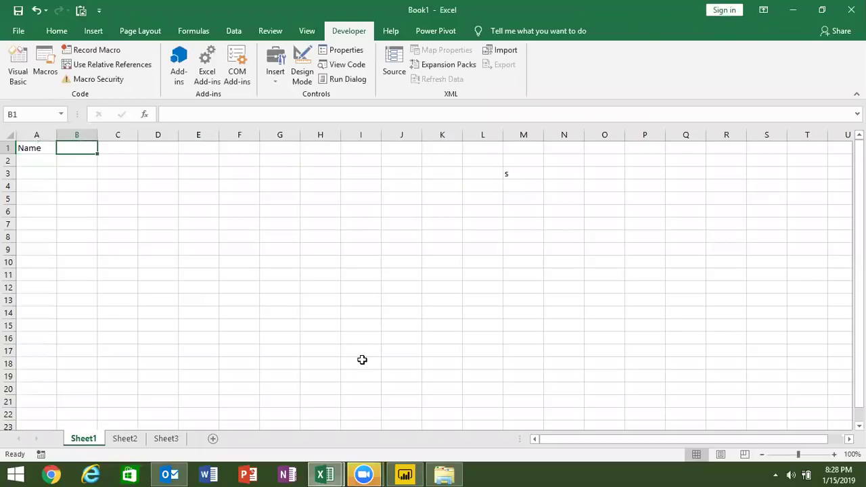
{"action": "type", "text": "City"}
{"action": "key", "text": "Tab"}
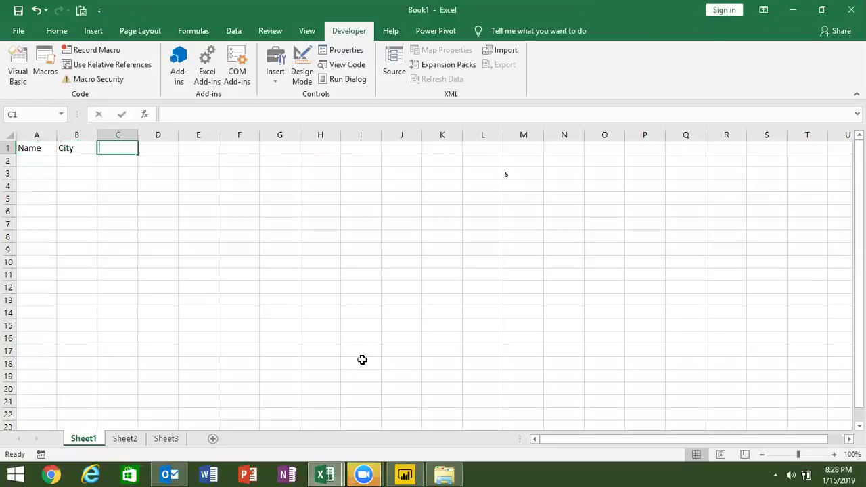
{"action": "type", "text": "Amt"}
{"action": "key", "text": "Return"}
Fill row 2 with a sample name, Delhi and 3500, select A1:C2, and return to VBA
{"action": "type", "text": "20"}
{"action": "key", "text": "Tab"}
{"action": "type", "text": "32"}
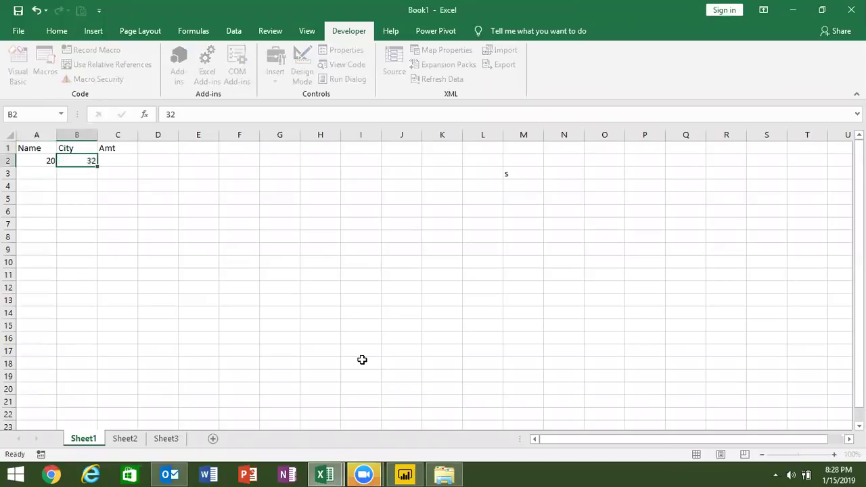
{"action": "key", "text": "Tab"}
{"action": "key", "text": "Left"}
{"action": "key", "text": "Left"}
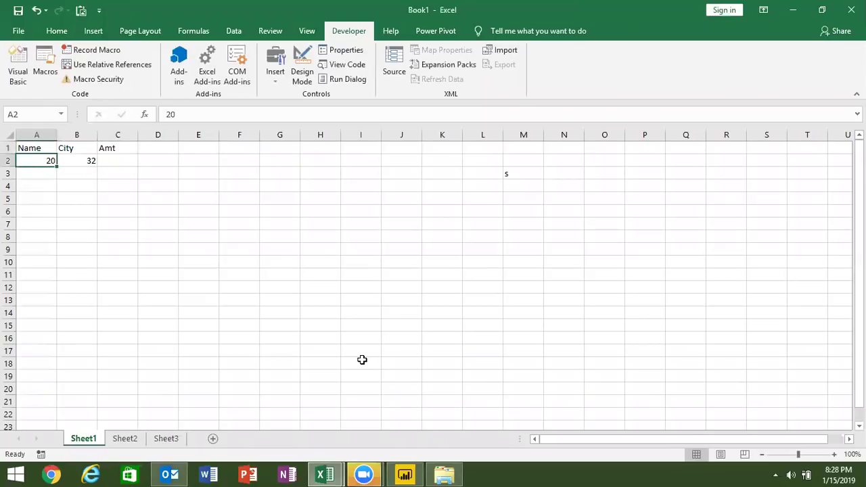
{"action": "type", "text": "Puja"}
{"action": "key", "text": "Tab"}
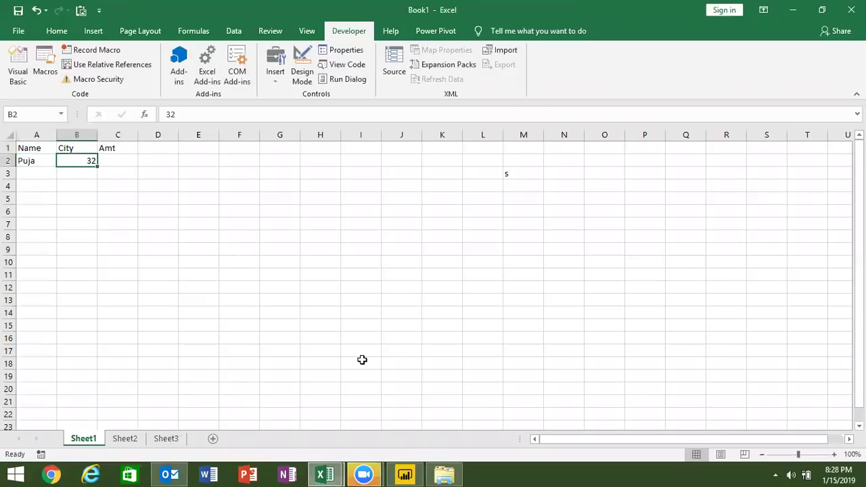
{"action": "type", "text": "Delhi"}
{"action": "key", "text": "Tab"}
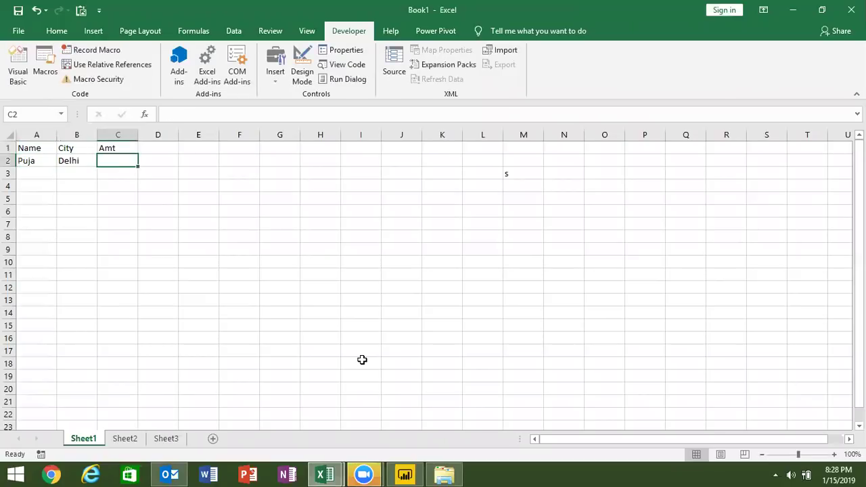
{"action": "type", "text": "3500"}
{"action": "key", "text": "Return"}
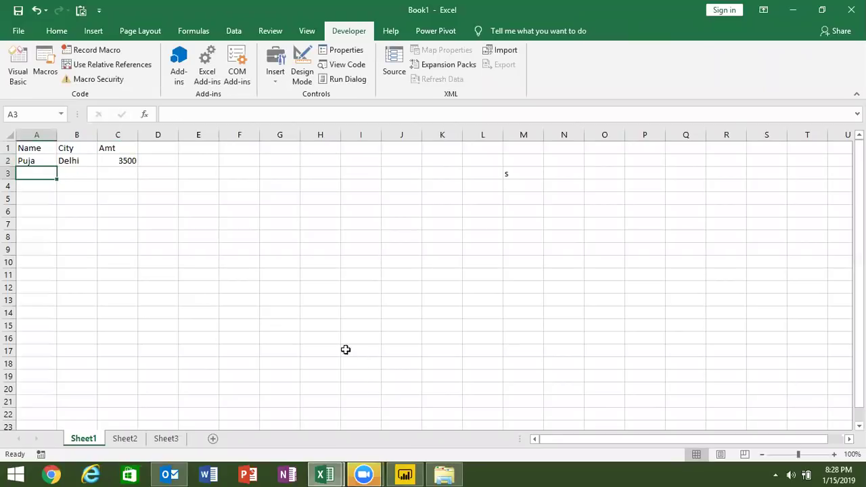
{"action": "left_click_drag", "start_coordinate": [31, 147], "coordinate": [107, 161]}
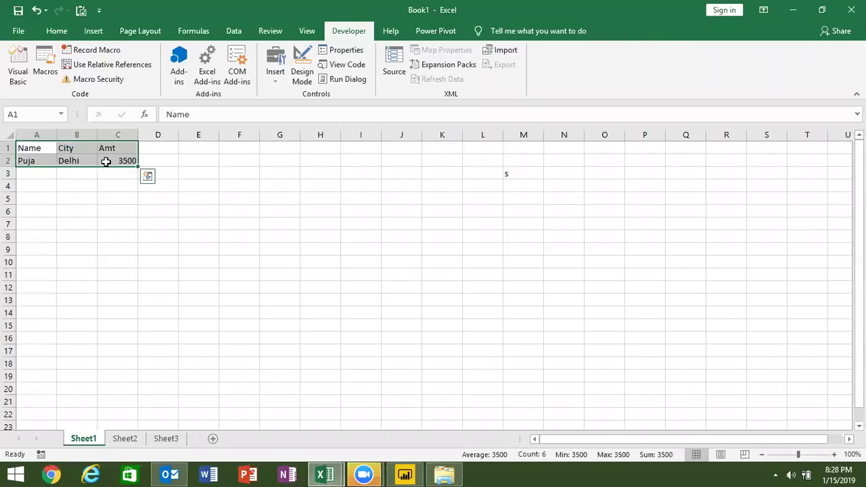
{"action": "key", "text": "alt+Tab"}
Paste a copy of msg_2 below as msg_3 and select its old message text
{"action": "left_click", "coordinate": [286, 346]}
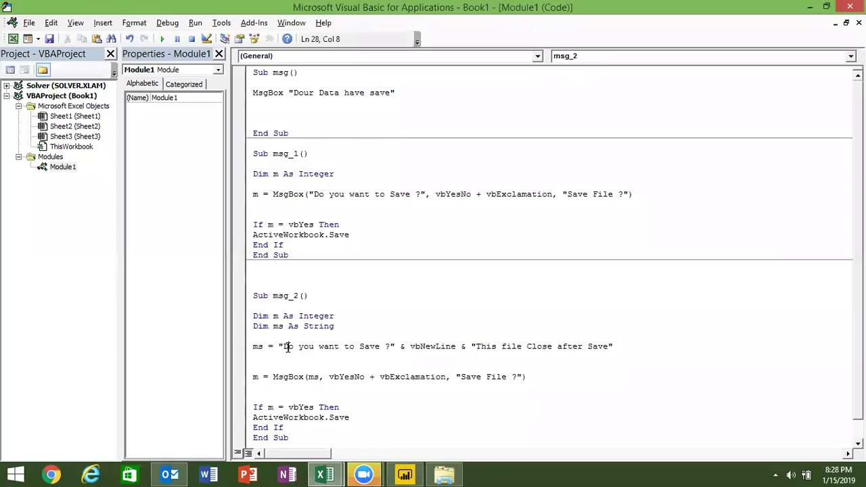
{"action": "key", "text": "Home"}
{"action": "key", "text": "ctrl+End"}
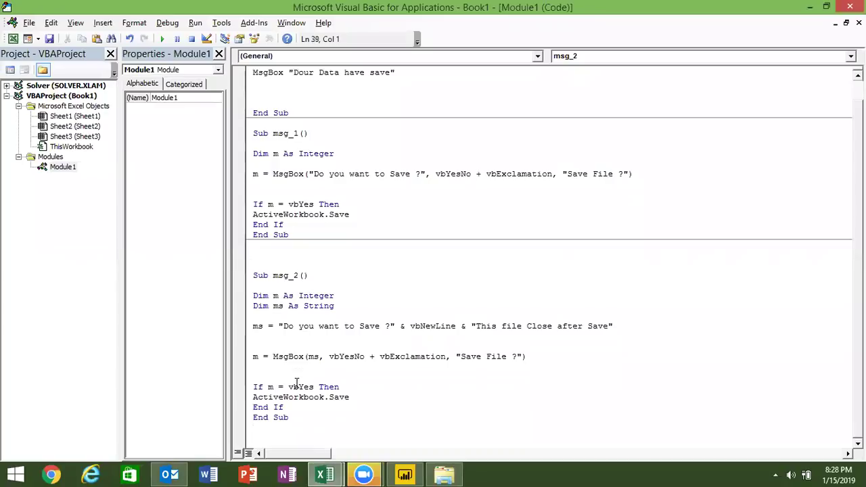
{"action": "left_click_drag", "start_coordinate": [298, 421], "coordinate": [255, 278]}
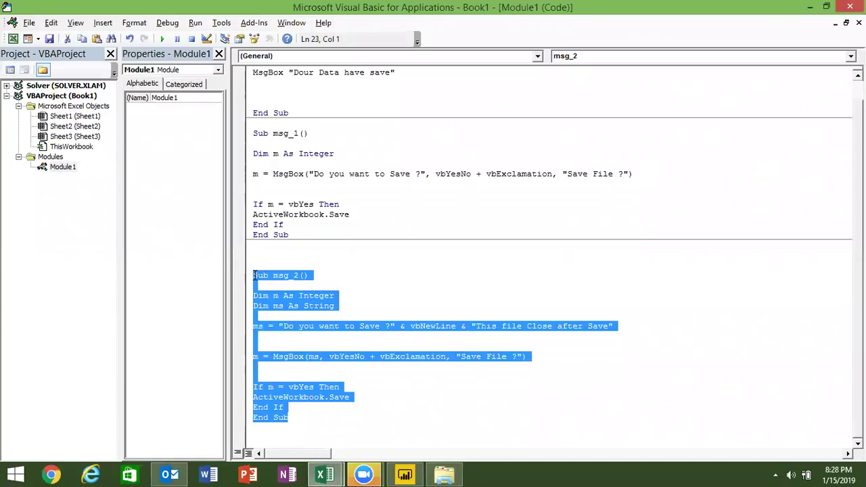
{"action": "left_click", "coordinate": [305, 422]}
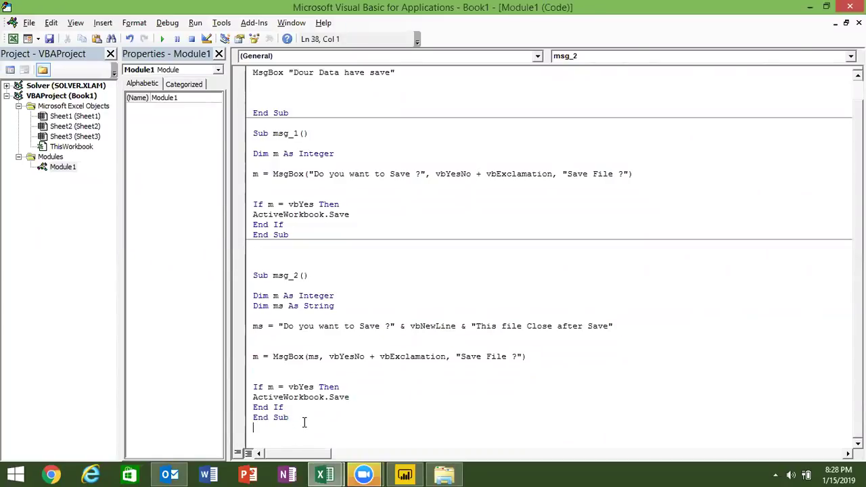
{"action": "type", "text": "Sub msg_2()  Dim m As Integer Dim ms As String  ms = \"Do you want to Save ?\" & vbNewLine & \"This file Close after Save\"   m = MsgBox(ms, vbYesNo + vbExclamation, \"Save File ?\")   If m = vbYes Then ActiveWorkbook.Save End If End Sub"}
{"action": "left_click", "coordinate": [298, 295]}
{"action": "key", "text": "BackSpace"}
{"action": "type", "text": "3"}
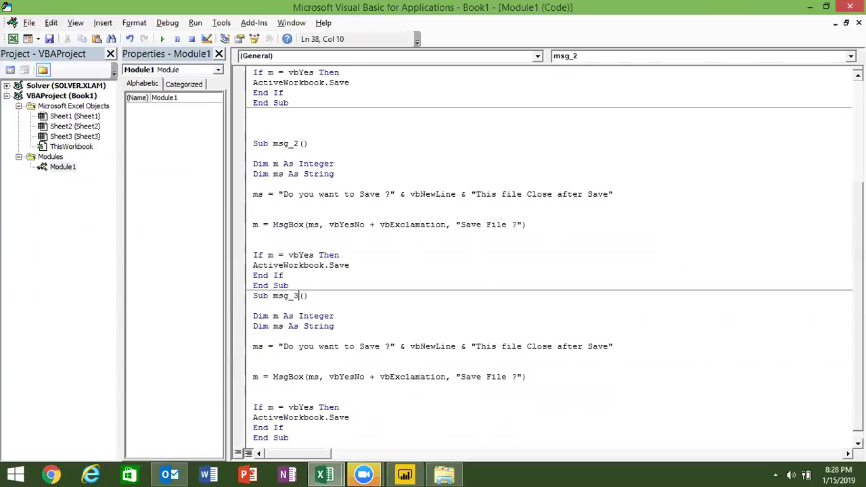
{"action": "left_click", "coordinate": [315, 336]}
{"action": "left_click_drag", "start_coordinate": [613, 346], "coordinate": [294, 345]}
{"action": "left_click_drag", "start_coordinate": [612, 346], "coordinate": [278, 345]}
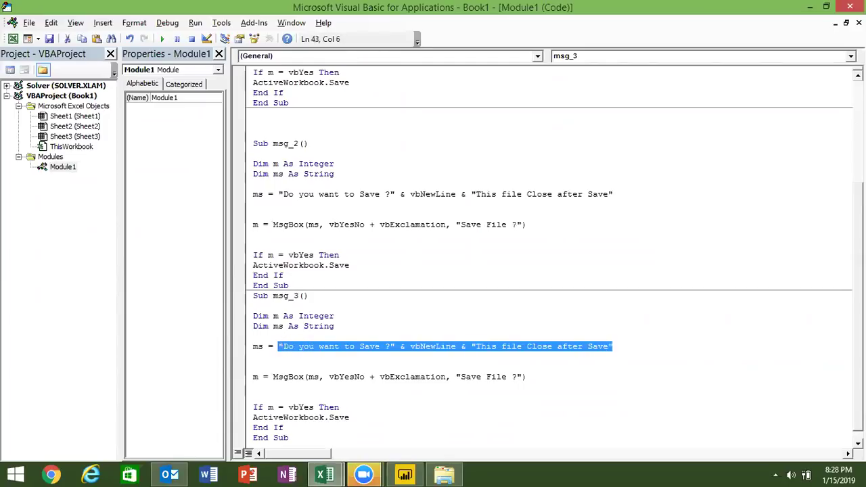
Set ms to "Saved Data are Bellow -" & vbNewLine in msg_3
{"action": "key", "text": "Delete"}
{"action": "type", "text": "\"Save"}
{"action": "key", "text": "BackSpace"}
{"action": "type", "text": "d Data Are"}
{"action": "key", "text": "BackSpace"}
{"action": "key", "text": "BackSpace"}
{"action": "key", "text": "BackSpace"}
{"action": "key", "text": "BackSpace"}
{"action": "type", "text": "are B"}
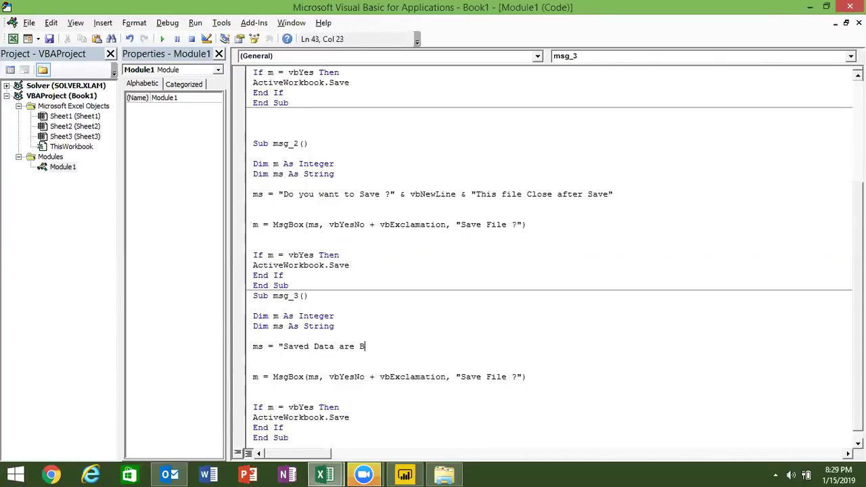
{"action": "type", "text": "ellow "}
{"action": "type", "text": "-\" "}
{"action": "type", "text": "& "}
{"action": "type", "text": "bn"}
{"action": "key", "text": "Left"}
{"action": "key", "text": "Left"}
{"action": "type", "text": "v"}
{"action": "key", "text": "End"}
{"action": "type", "text": "e"}
{"action": "type", "text": "w"}
{"action": "type", "text": "ine"}
{"action": "key", "text": "Return"}
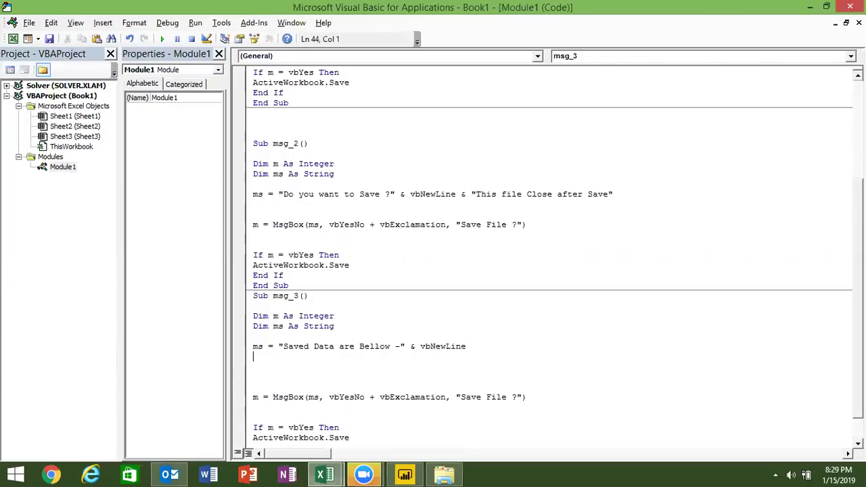
Append a line adding "Name", "City" and "Amt" separated by vbTab, ending with vbNewLine
{"action": "type", "text": "ms = ms "}
{"action": "type", "text": "& "}
{"action": "type", "text": "\"Name\""}
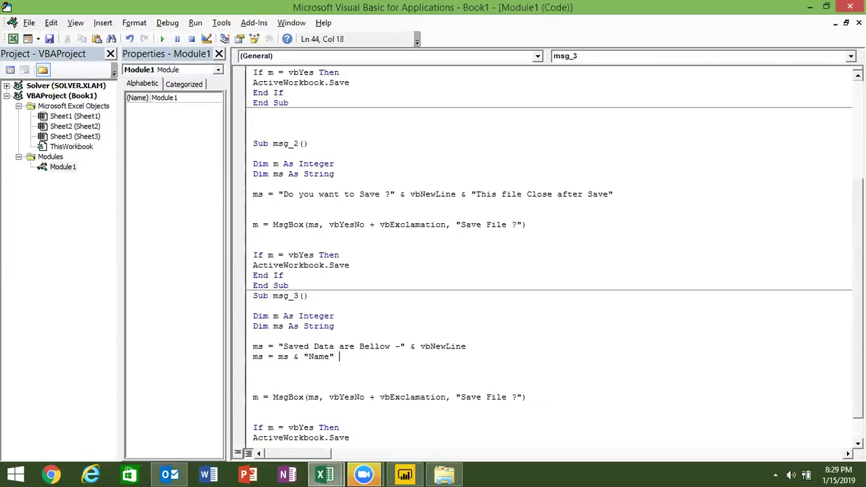
{"action": "type", "text": " & vbtab & \""}
{"action": "type", "text": "City"}
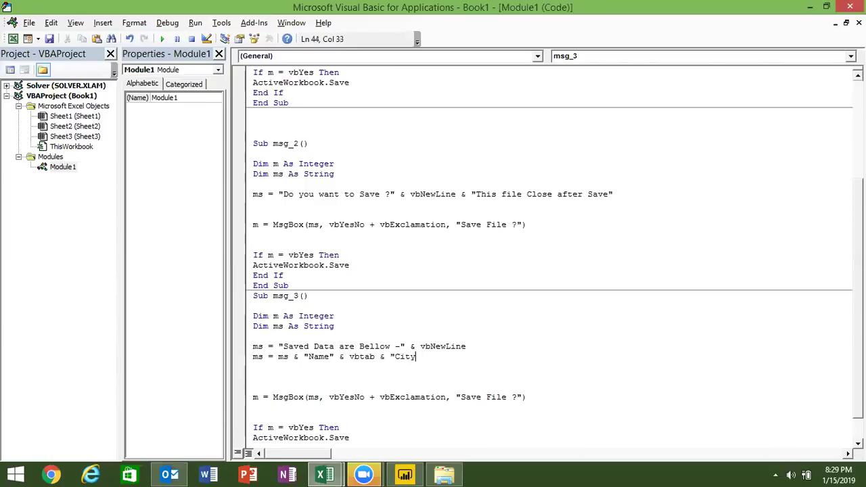
{"action": "type", "text": "\" & vb"}
{"action": "type", "text": "tab & \"Amt\""}
{"action": "type", "text": " & vb"}
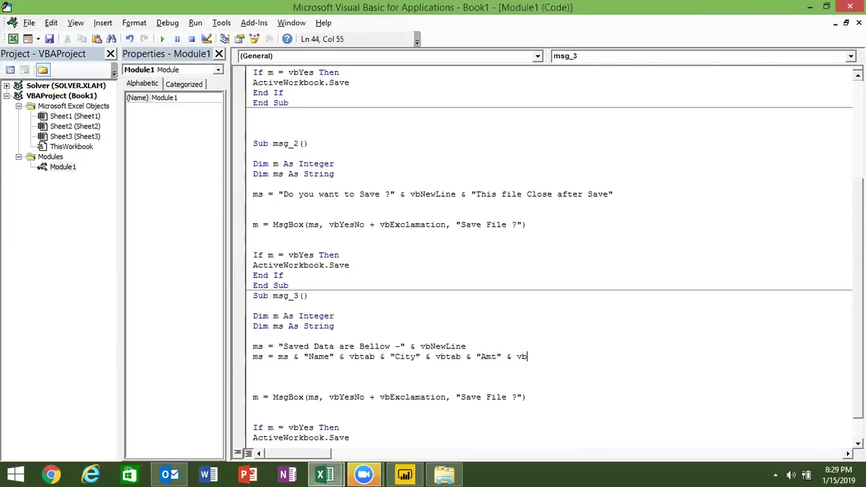
{"action": "type", "text": "newlune"}
{"action": "key", "text": "BackSpace"}
{"action": "key", "text": "BackSpace"}
{"action": "key", "text": "BackSpace"}
{"action": "key", "text": "BackSpace"}
{"action": "type", "text": "line"}
{"action": "key", "text": "Return"}
Append Range("A2"), Range("b2") and Range("c2") values, separated by vbTab, to ms
{"action": "type", "text": "ms "}
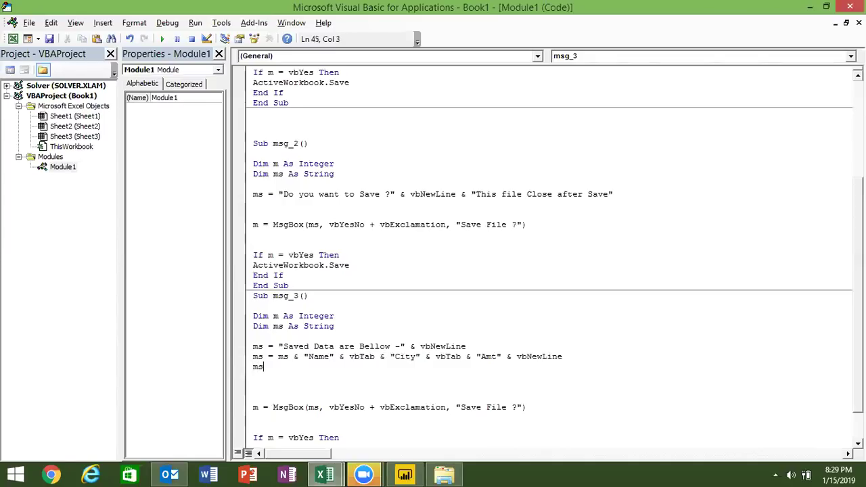
{"action": "type", "text": "=ms & "}
{"action": "type", "text": "r"}
{"action": "type", "text": "ange"}
{"action": "type", "text": "(a"}
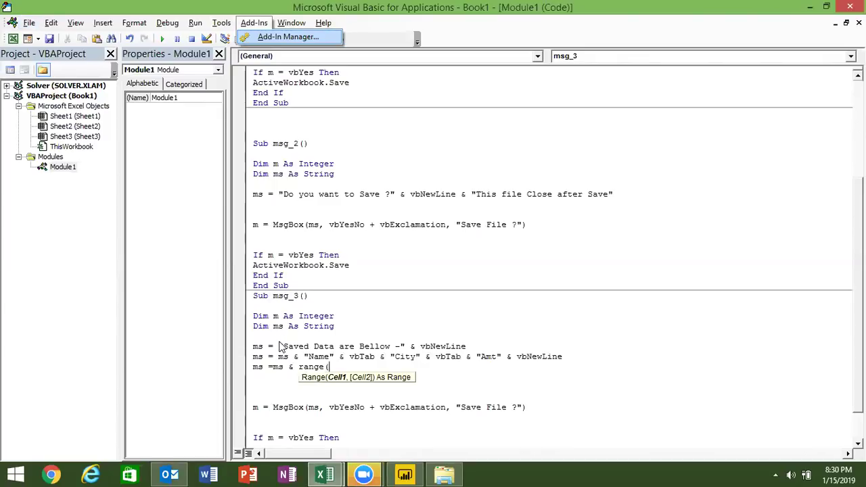
{"action": "left_click", "coordinate": [325, 366]}
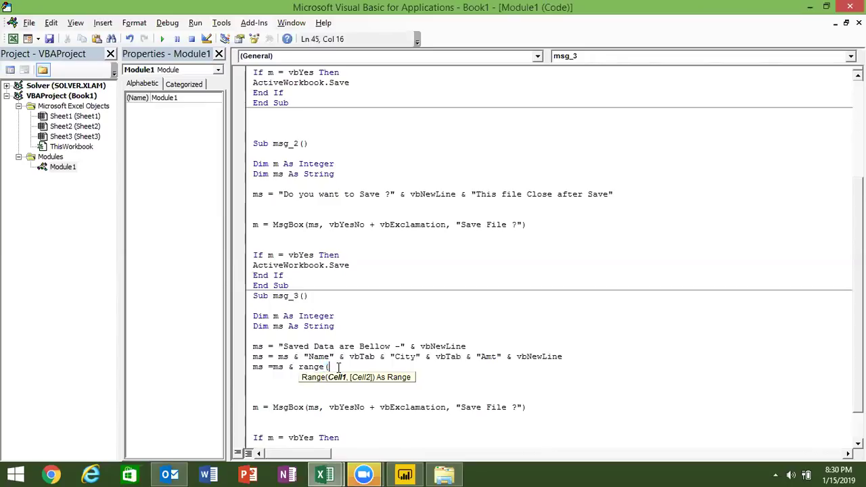
{"action": "type", "text": "\"A2\").v"}
{"action": "key", "text": "Tab"}
{"action": "type", "text": "& "}
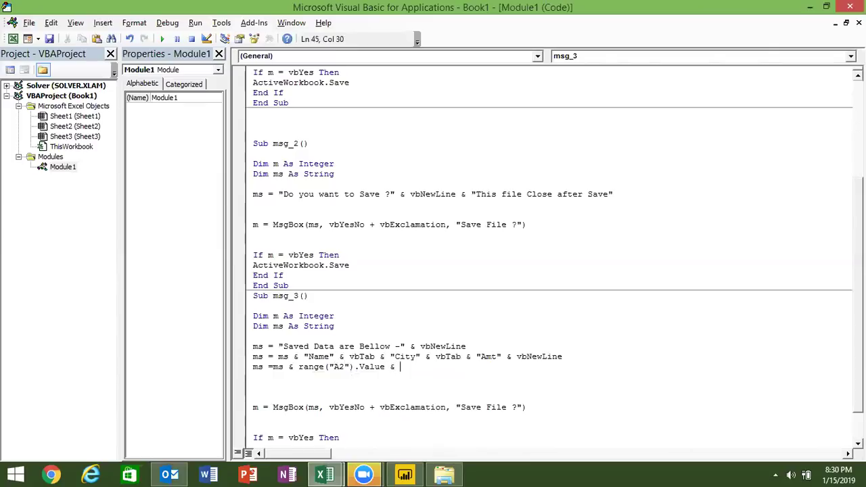
{"action": "type", "text": "vbtab & r"}
{"action": "type", "text": "ange"}
{"action": "type", "text": "("}
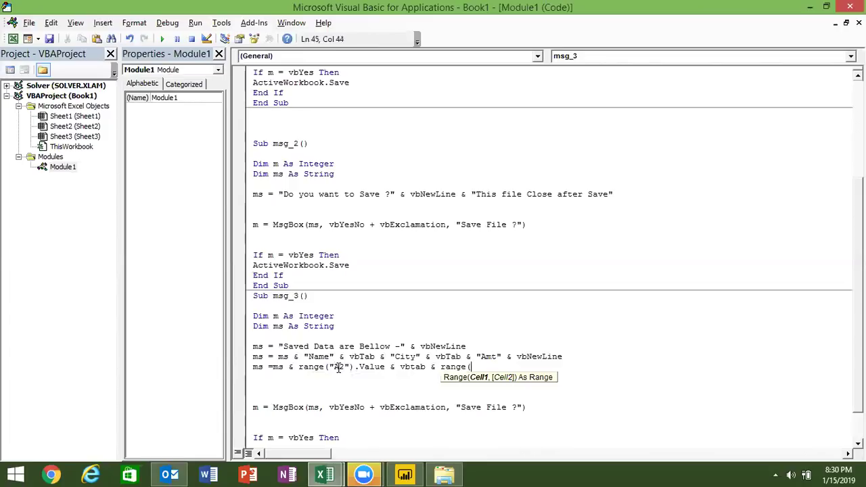
{"action": "type", "text": "\"b2\").Value"}
{"action": "key", "text": "Tab"}
{"action": "type", "text": "& vbtan"}
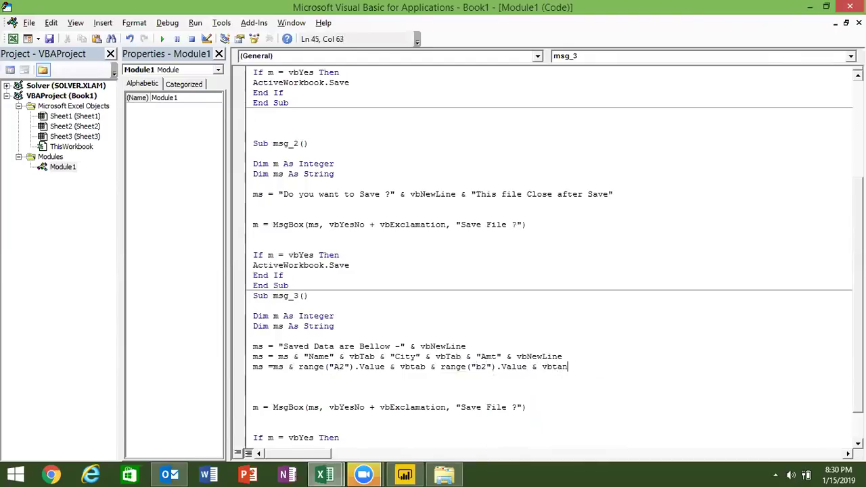
{"action": "key", "text": "BackSpace"}
{"action": "type", "text": "b "}
{"action": "type", "text": "& range(\"c2\").V"}
{"action": "key", "text": "Tab"}
{"action": "key", "text": "Return"}
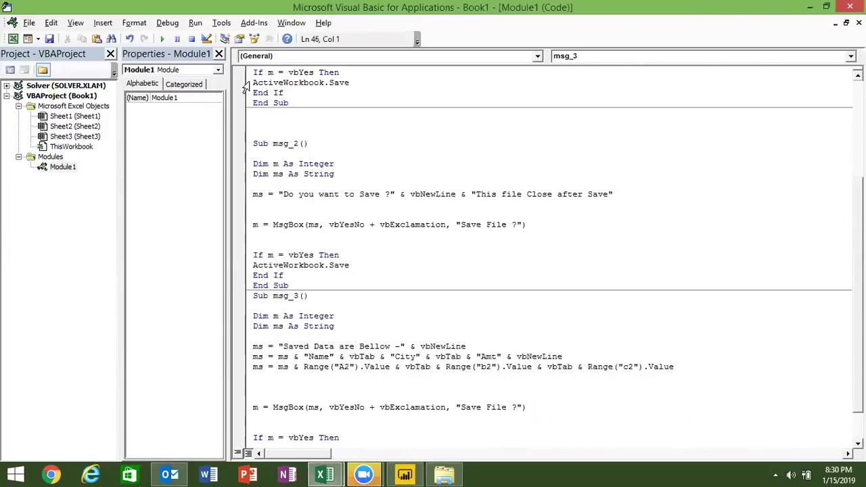
Run msg_3 to show the Name, City, Amt data and decline saving
{"action": "left_click", "coordinate": [163, 39]}
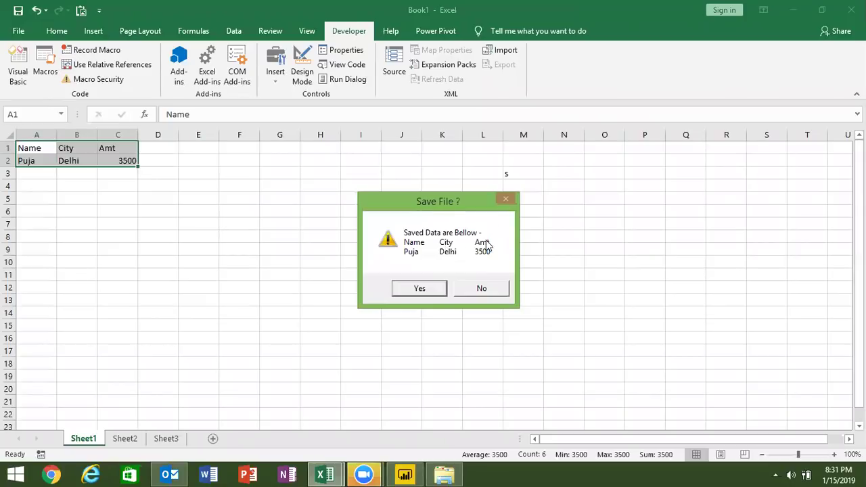
{"action": "left_click", "coordinate": [472, 290]}
{"action": "key", "text": "Down"}
{"action": "key", "text": "Down"}
{"action": "key", "text": "Down"}
{"action": "key", "text": "Down"}
{"action": "key", "text": "Down"}
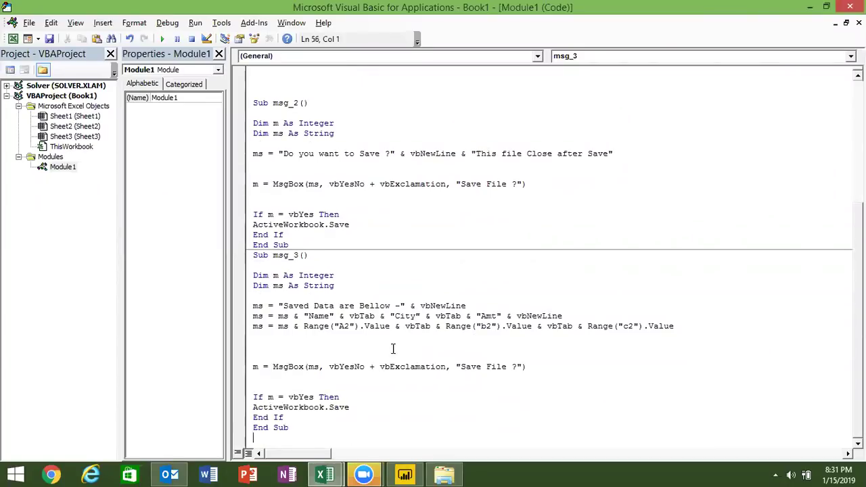
Set and clear breakpoints on msg_3's three ms lines, then return to Excel
{"action": "left_click", "coordinate": [244, 307]}
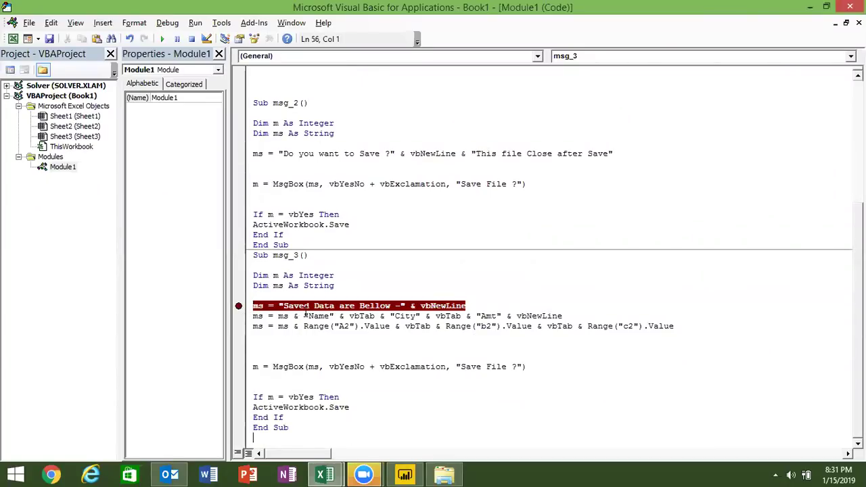
{"action": "left_click", "coordinate": [245, 308]}
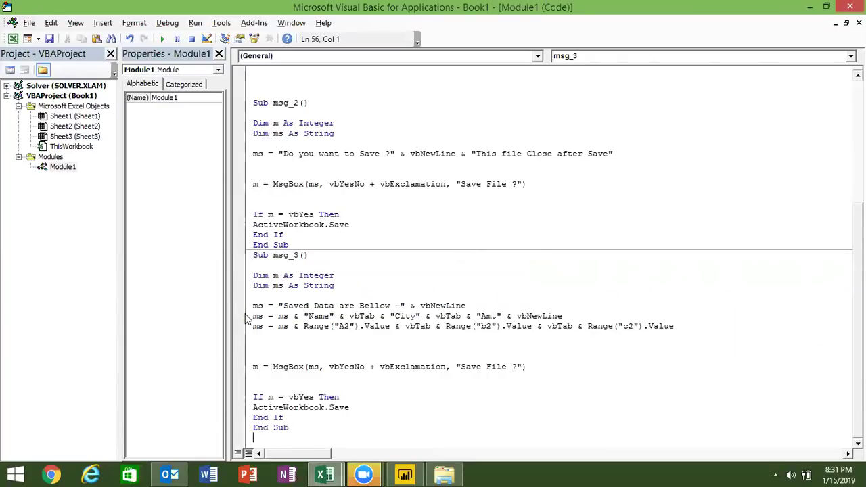
{"action": "left_click", "coordinate": [246, 316]}
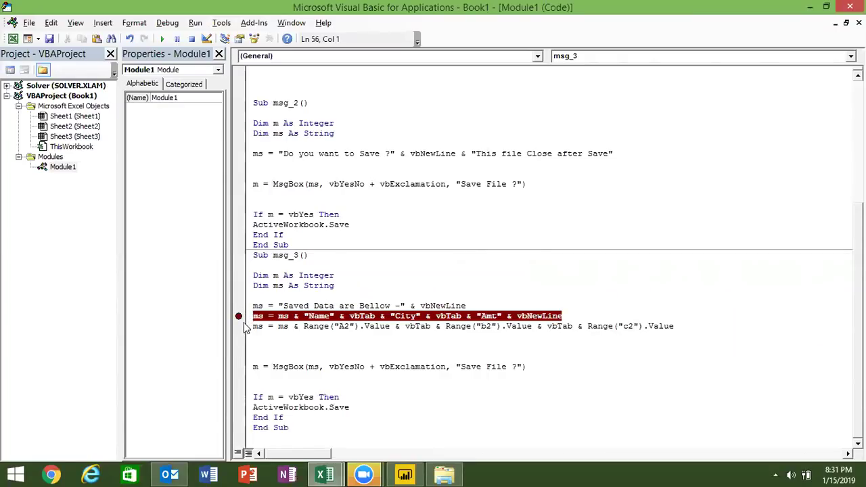
{"action": "left_click", "coordinate": [244, 327]}
{"action": "left_click", "coordinate": [240, 317]}
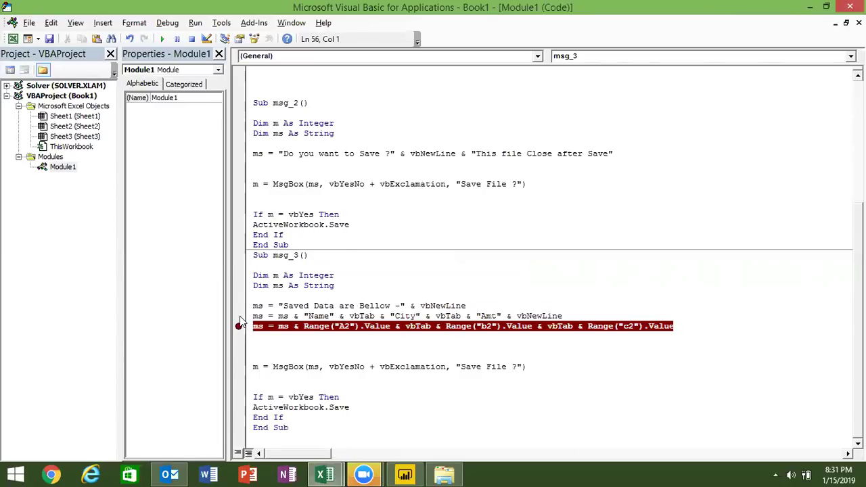
{"action": "left_click", "coordinate": [238, 325]}
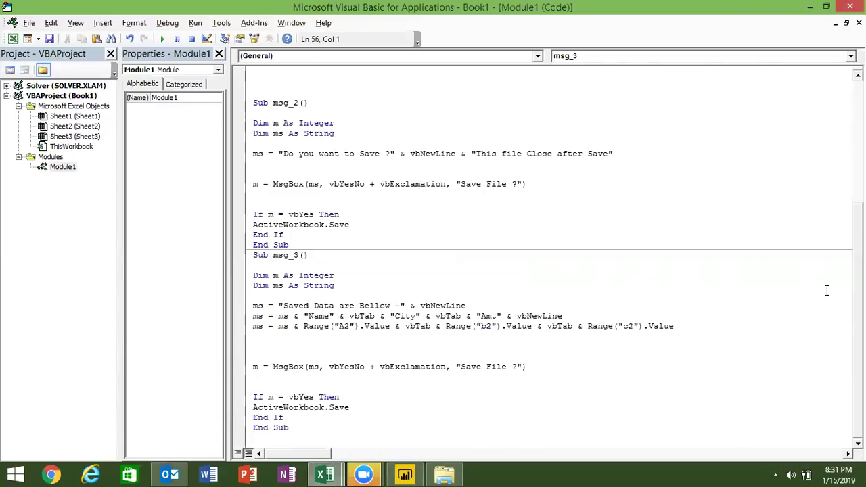
{"action": "key", "text": "alt+F11"}
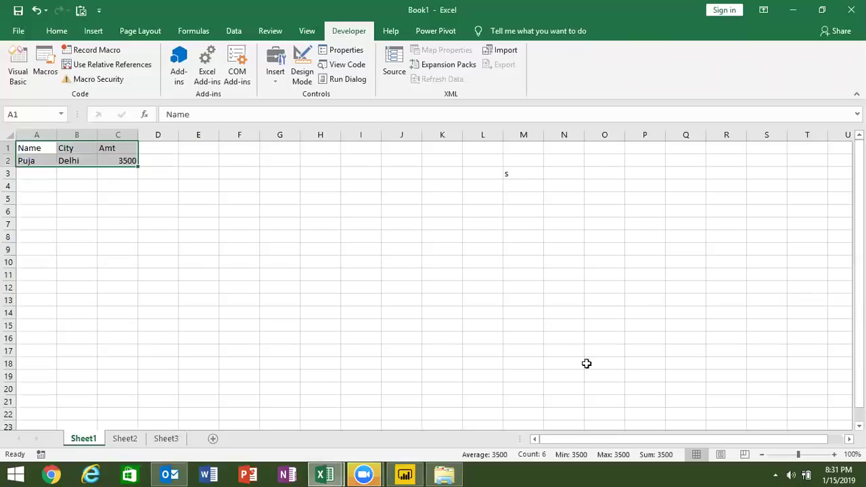
On Sheet2, enter =RANDBETWEEN(10,90) in cell A1
{"action": "left_click", "coordinate": [123, 441]}
{"action": "type", "text": "=randb"}
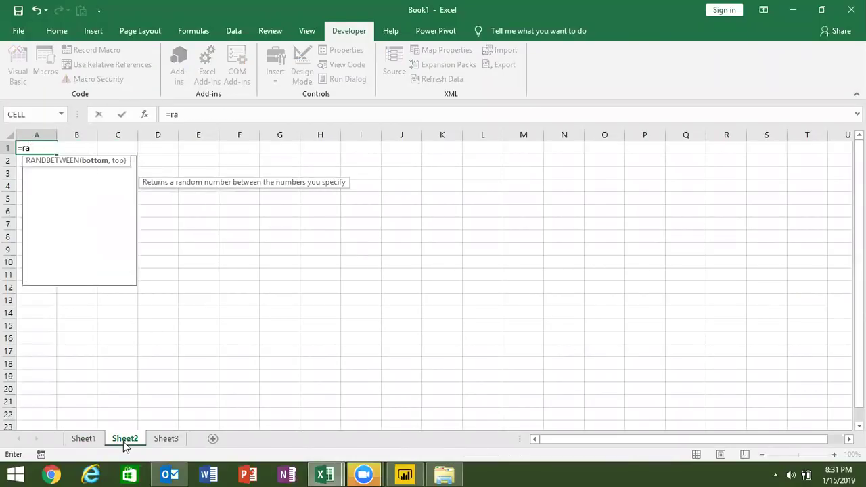
{"action": "key", "text": "Tab"}
{"action": "type", "text": "10,9"}
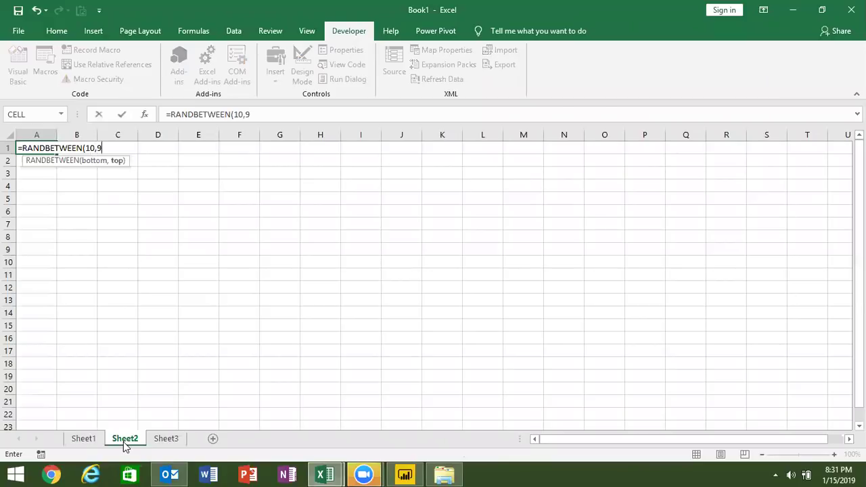
{"action": "key", "text": "Tab"}
{"action": "type", "text": "0"}
{"action": "key", "text": "Escape"}
{"action": "key", "text": "Left"}
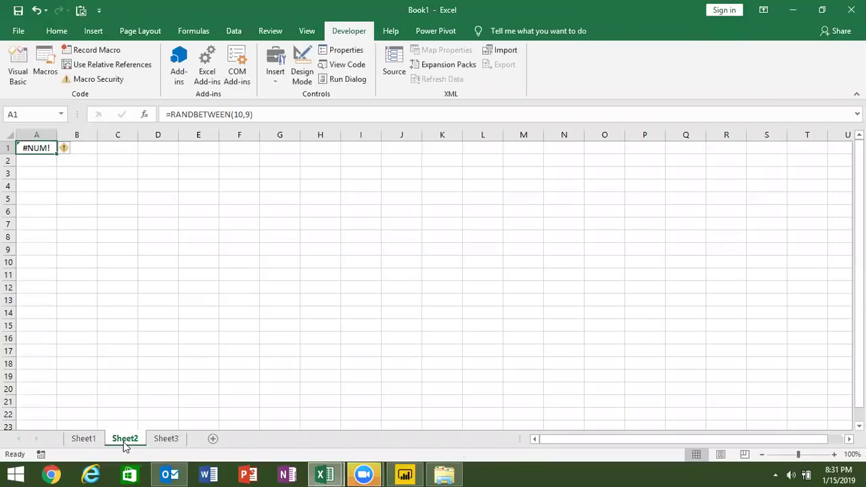
{"action": "left_click", "coordinate": [249, 113]}
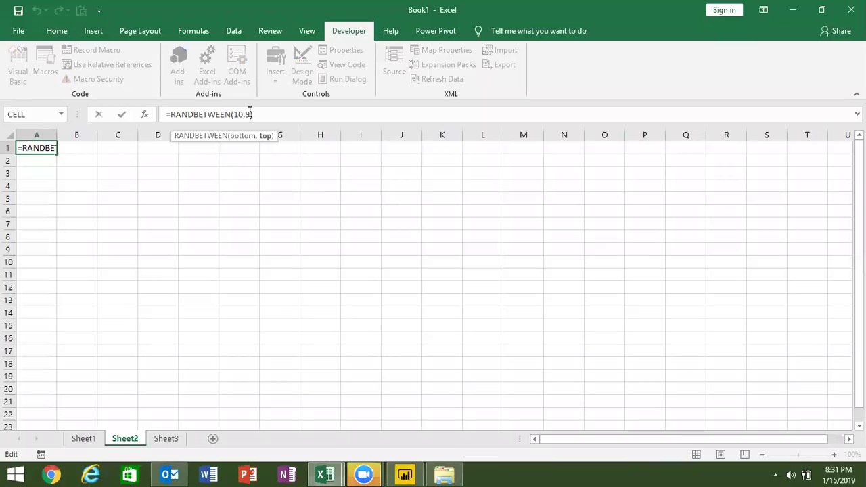
{"action": "type", "text": "0"}
{"action": "key", "text": "Return"}
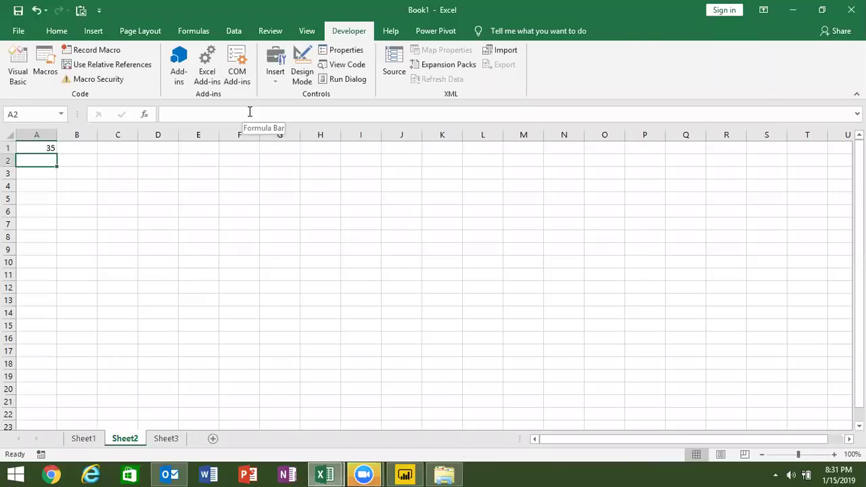
Select A1:G13 and fill the formula right and down with Ctrl+R and Ctrl+D
{"action": "key", "text": "Up"}
{"action": "key", "text": "shift+Right"}
{"action": "key", "text": "shift+Right"}
{"action": "key", "text": "shift+Right"}
{"action": "key", "text": "shift+Right"}
{"action": "key", "text": "shift+Right"}
{"action": "key", "text": "shift+Right"}
{"action": "key", "text": "shift+Left"}
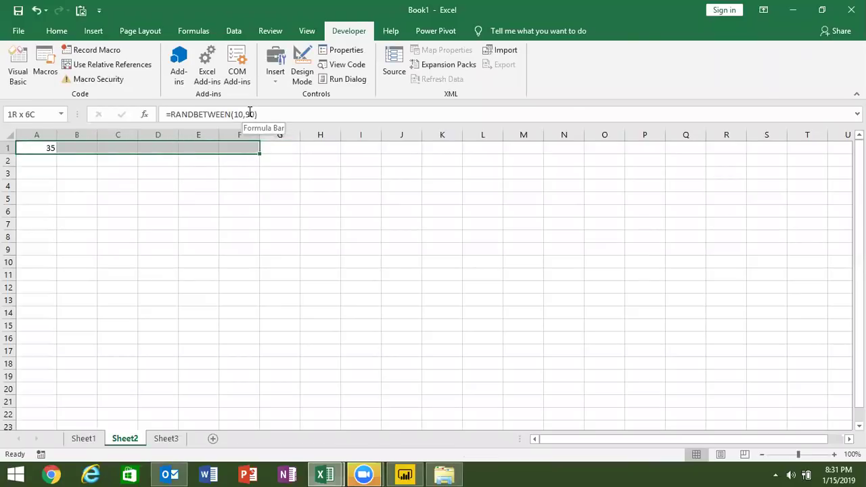
{"action": "key", "text": "shift+Right"}
{"action": "key", "text": "shift+Down"}
{"action": "key", "text": "shift+Down"}
{"action": "key", "text": "shift+Down"}
{"action": "key", "text": "shift+Down"}
{"action": "key", "text": "shift+Down"}
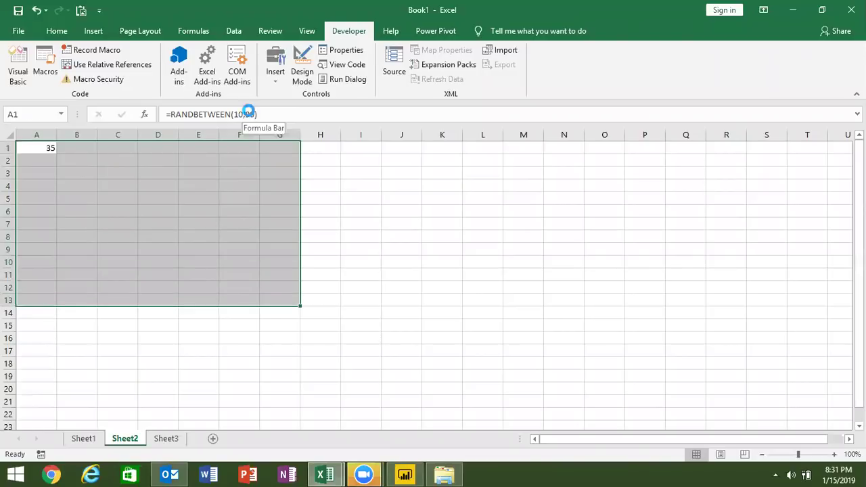
{"action": "key", "text": "ctrl+r"}
{"action": "key", "text": "ctrl+d"}
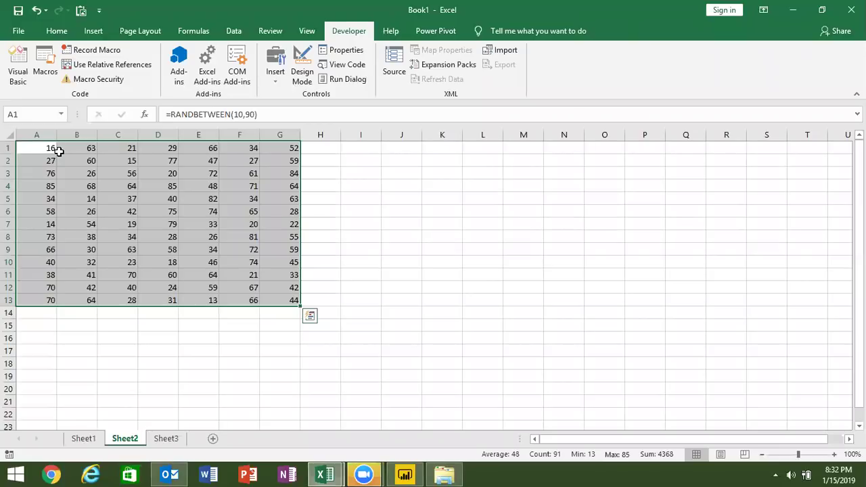
Check that the grid spans row 1 to G1 and column A to row 13, then return to the VBA editor
{"action": "left_click", "coordinate": [49, 150]}
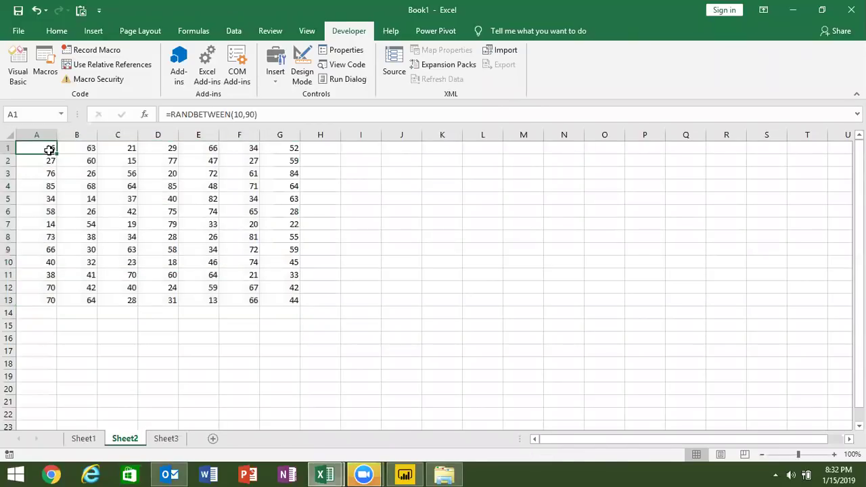
{"action": "key", "text": "ctrl+shift+Right"}
{"action": "left_click", "coordinate": [50, 151]}
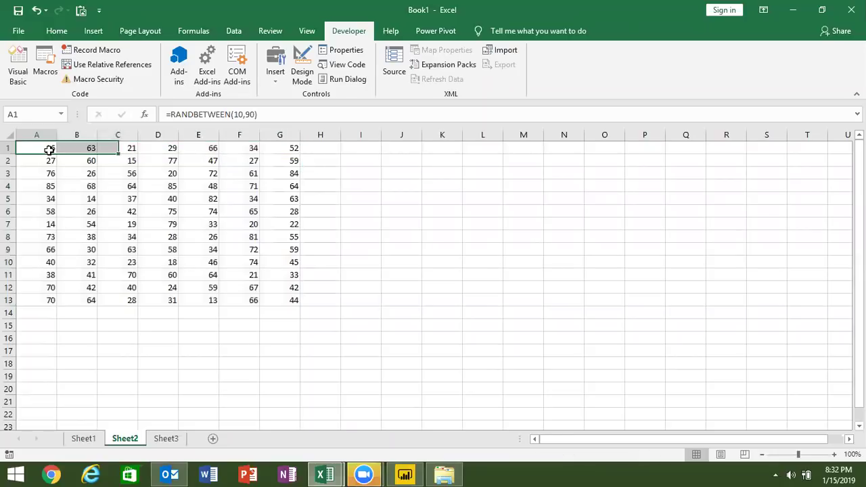
{"action": "key", "text": "ctrl+shift+Down"}
{"action": "left_click", "coordinate": [50, 150]}
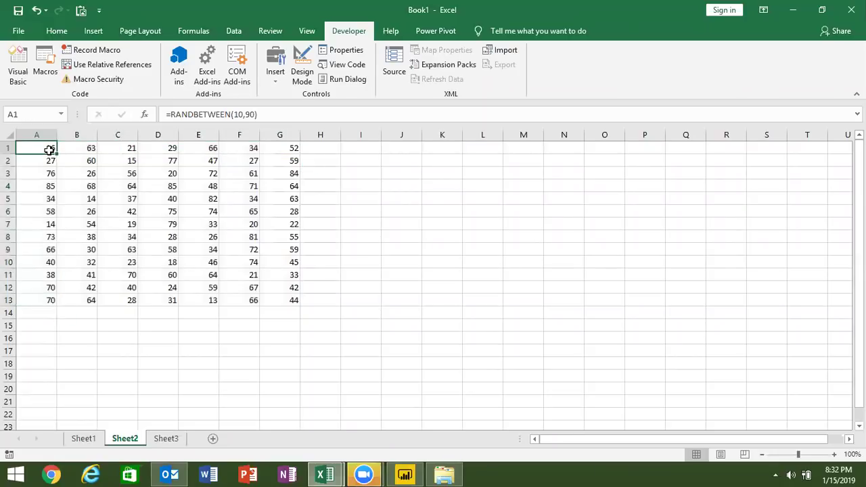
{"action": "key", "text": "alt+F11"}
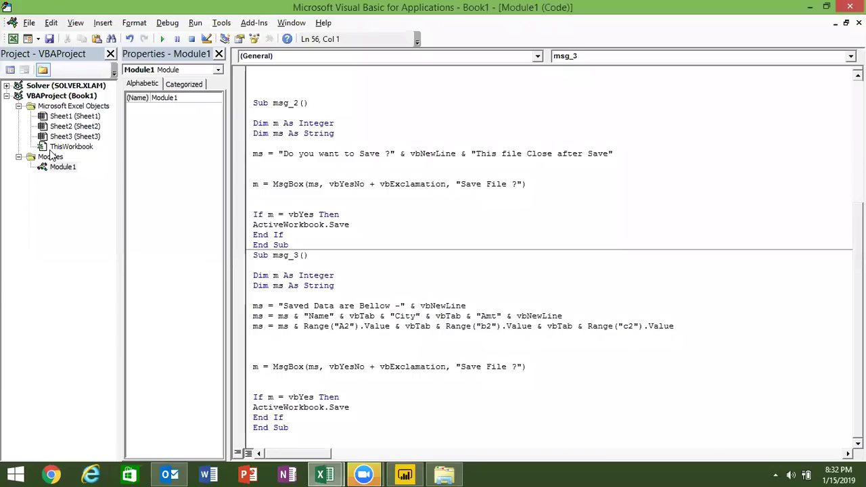
Add a new Sub msg_4() procedure below the last End Sub
{"action": "key", "text": "Return"}
{"action": "key", "text": "Return"}
{"action": "key", "text": "Return"}
{"action": "key", "text": "Return"}
{"action": "key", "text": "Return"}
{"action": "key", "text": "Return"}
{"action": "key", "text": "Return"}
{"action": "key", "text": "Return"}
{"action": "key", "text": "Return"}
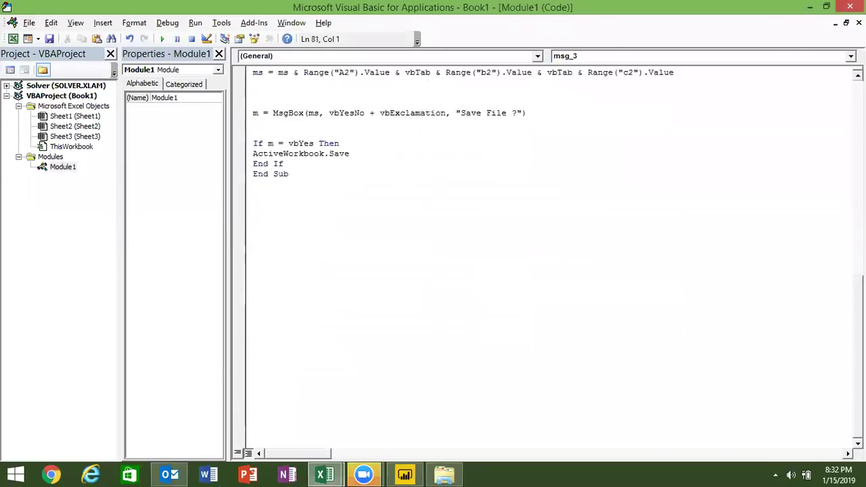
{"action": "key", "text": "Return"}
{"action": "key", "text": "Return"}
{"action": "key", "text": "Up"}
{"action": "key", "text": "Up"}
{"action": "key", "text": "Up"}
{"action": "key", "text": "Up"}
{"action": "key", "text": "Up"}
{"action": "key", "text": "Up"}
{"action": "key", "text": "Up"}
{"action": "key", "text": "Up"}
{"action": "key", "text": "Up"}
{"action": "key", "text": "Down"}
{"action": "key", "text": "Down"}
{"action": "type", "text": "s"}
{"action": "key", "text": "BackSpace"}
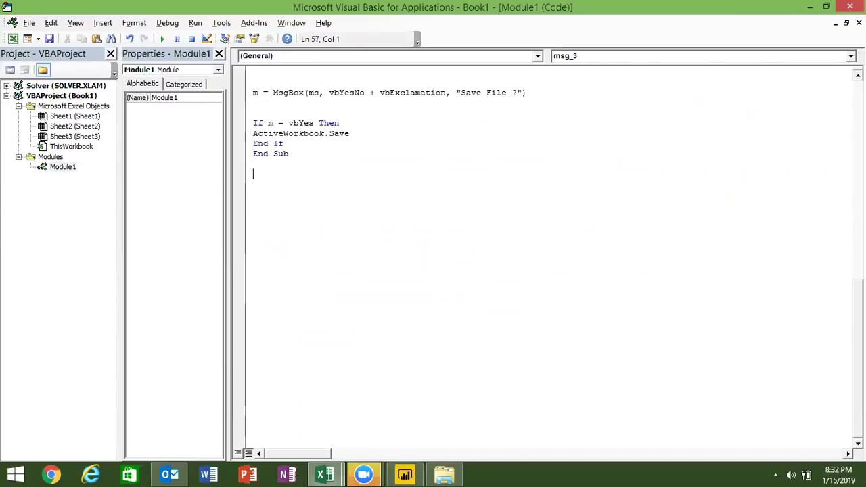
{"action": "type", "text": "sub msg_4"}
{"action": "key", "text": "Return"}
{"action": "key", "text": "Return"}
{"action": "key", "text": "Return"}
{"action": "key", "text": "Return"}
Declare Dim m As String inside msg_4
{"action": "left_click", "coordinate": [253, 203]}
{"action": "type", "text": "f"}
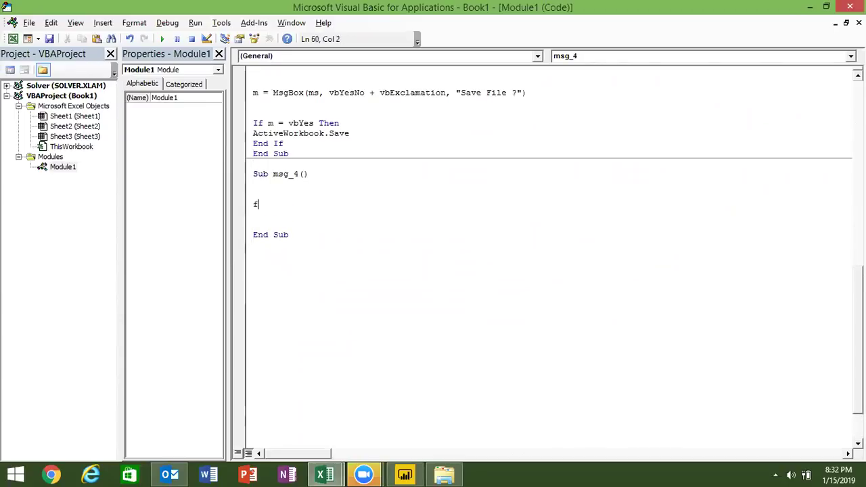
{"action": "key", "text": "BackSpace"}
{"action": "type", "text": "dim m as "}
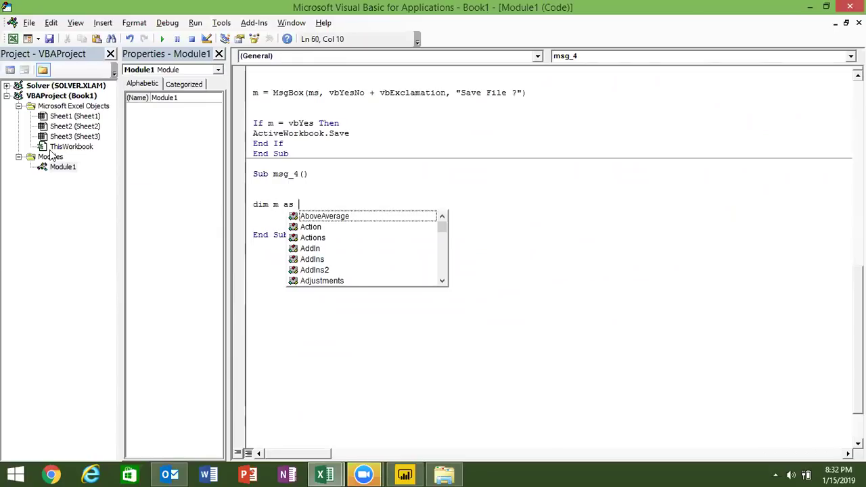
{"action": "type", "text": "in"}
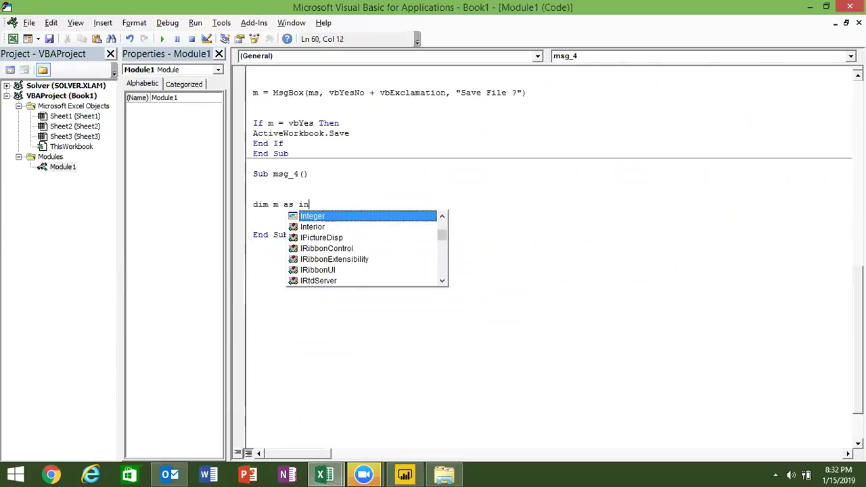
{"action": "key", "text": "Return"}
{"action": "key", "text": "Return"}
{"action": "type", "text": "m"}
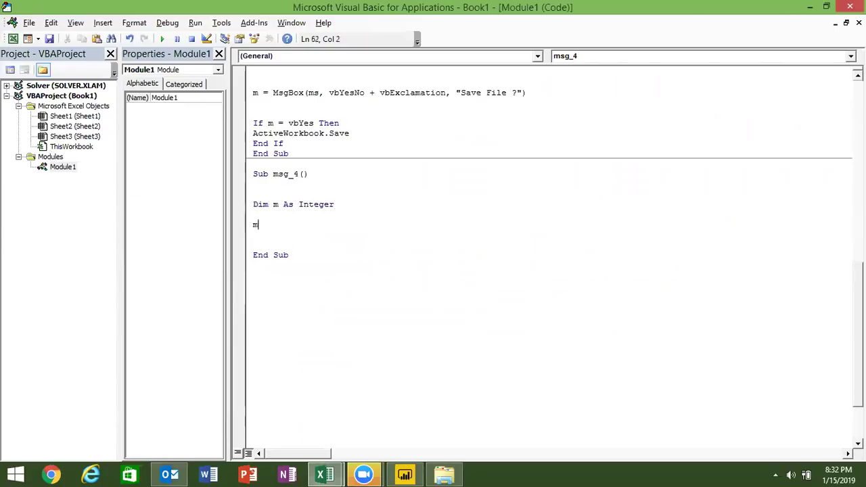
{"action": "key", "text": "BackSpace"}
{"action": "double_click", "coordinate": [310, 205]}
{"action": "key", "text": "BackSpace"}
{"action": "type", "text": "str"}
{"action": "key", "text": "BackSpace"}
{"action": "key", "text": "BackSpace"}
{"action": "key", "text": "BackSpace"}
{"action": "type", "text": "as"}
{"action": "key", "text": "BackSpace"}
{"action": "key", "text": "BackSpace"}
{"action": "type", "text": "s Str"}
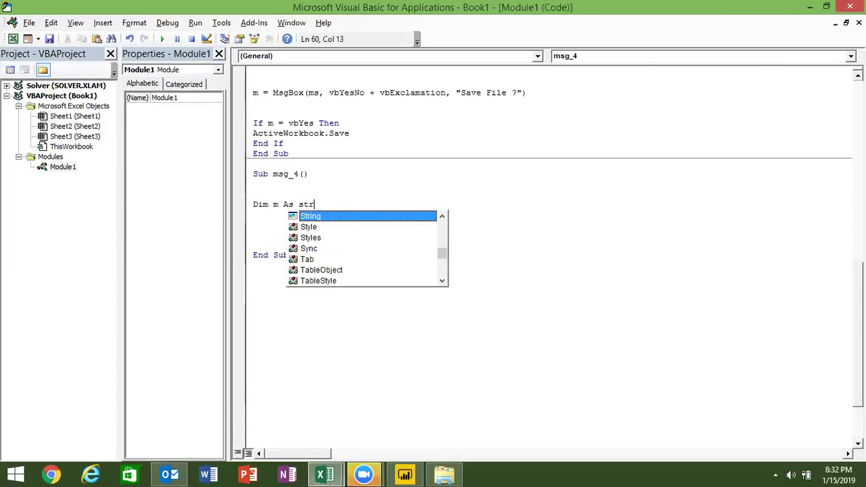
{"action": "key", "text": "Tab"}
Add the outer loop line For i = 1 To 13
{"action": "key", "text": "Return"}
{"action": "key", "text": "Return"}
{"action": "type", "text": "for i = 1"}
{"action": "left_click", "coordinate": [309, 207]}
{"action": "key", "text": "Return"}
{"action": "type", "text": "to 13"}
{"action": "key", "text": "Return"}
{"action": "key", "text": "Return"}
{"action": "key", "text": "Tab"}
Add the inner loop line For j = 2 To 7
{"action": "type", "text": "next j = "}
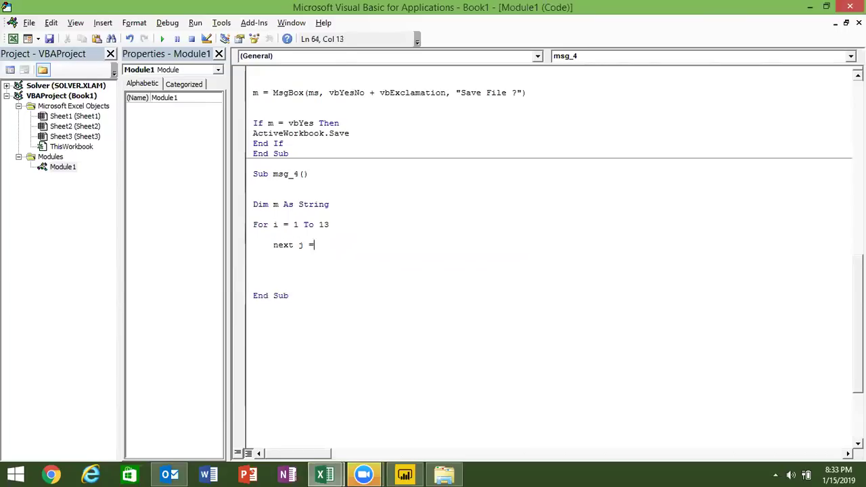
{"action": "type", "text": "2 to "}
{"action": "type", "text": "7"}
{"action": "key", "text": "Return"}
{"action": "key", "text": "Return"}
{"action": "key", "text": "Down"}
{"action": "key", "text": "Up"}
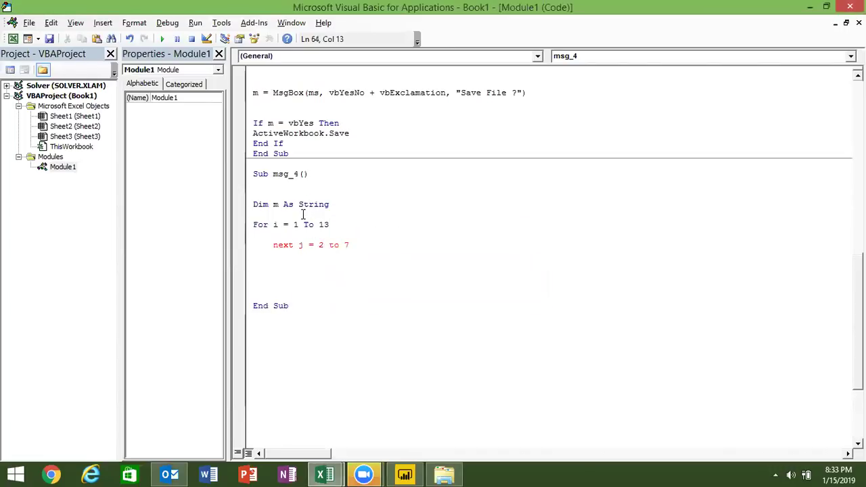
{"action": "left_click", "coordinate": [293, 245]}
{"action": "key", "text": "BackSpace"}
{"action": "key", "text": "BackSpace"}
{"action": "key", "text": "BackSpace"}
{"action": "key", "text": "BackSpace"}
{"action": "type", "text": "For"}
Append each cell with m = m & vbTab & Cells(i,j).Value
{"action": "left_click", "coordinate": [253, 264]}
{"action": "key", "text": "Tab"}
{"action": "type", "text": "m=m & vbtan"}
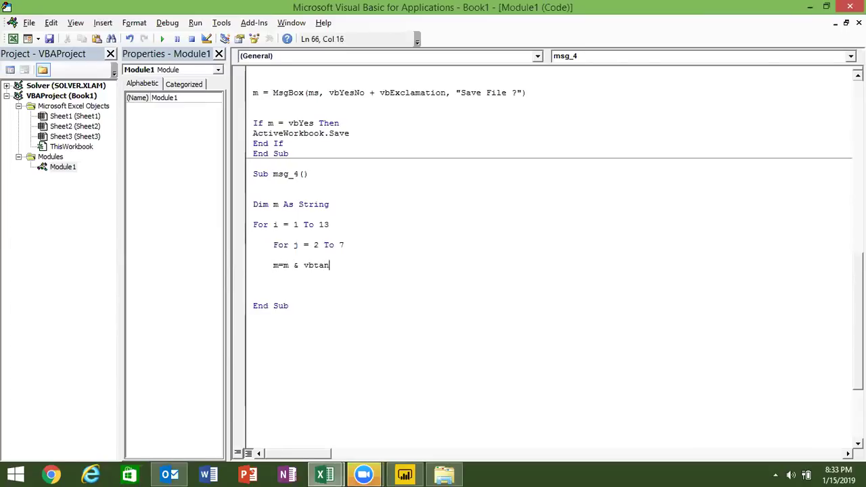
{"action": "key", "text": "BackSpace"}
{"action": "type", "text": "b & "}
{"action": "type", "text": "cells*"}
{"action": "key", "text": "BackSpace"}
{"action": "type", "text": "(i,j"}
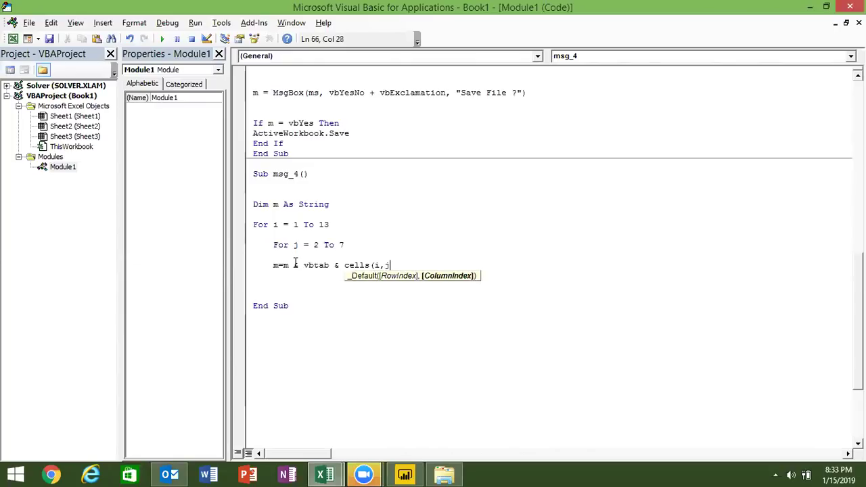
{"action": "type", "text": ").value"}
{"action": "key", "text": "Return"}
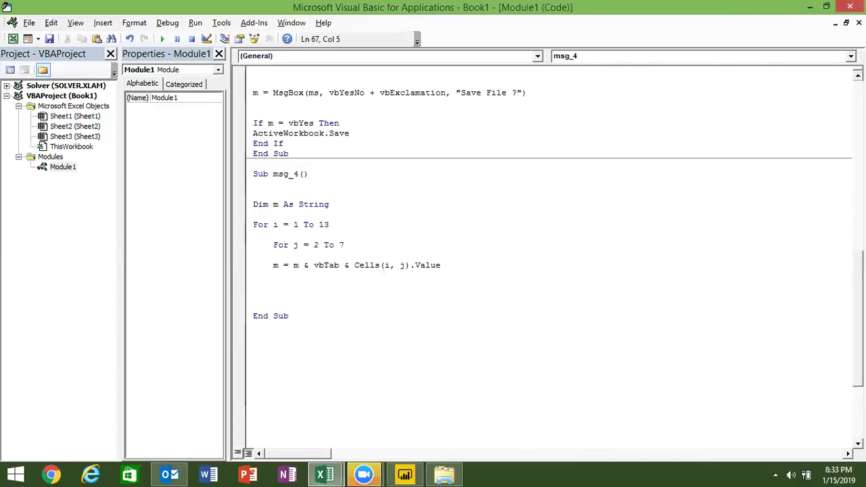
Close the loops with Next j and Next i
{"action": "type", "text": "next j"}
{"action": "key", "text": "Return"}
{"action": "key", "text": "Return"}
{"action": "key", "text": "BackSpace"}
{"action": "type", "text": "next i"}
{"action": "key", "text": "Return"}
{"action": "type", "text": "11"}
{"action": "key", "text": "BackSpace"}
{"action": "key", "text": "BackSpace"}
{"action": "key", "text": "BackSpace"}
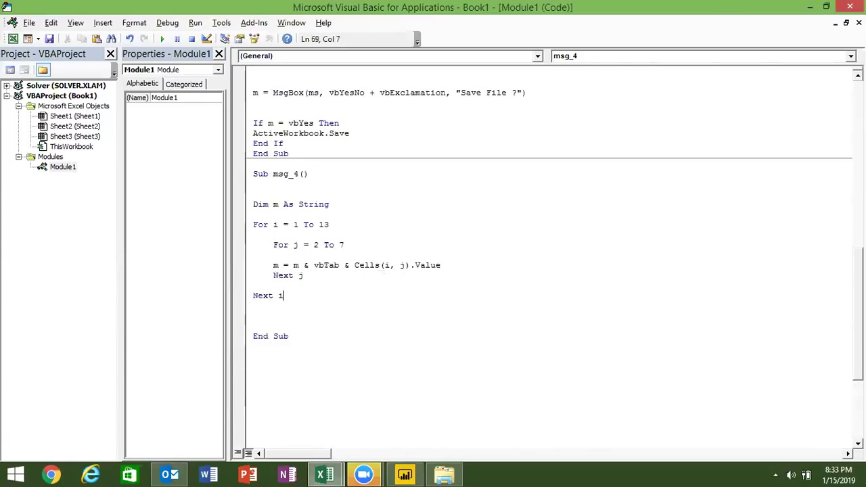
Insert m = m & vbNewLine just above Next i
{"action": "key", "text": "Up"}
{"action": "key", "text": "Return"}
{"action": "type", "text": "m=m "}
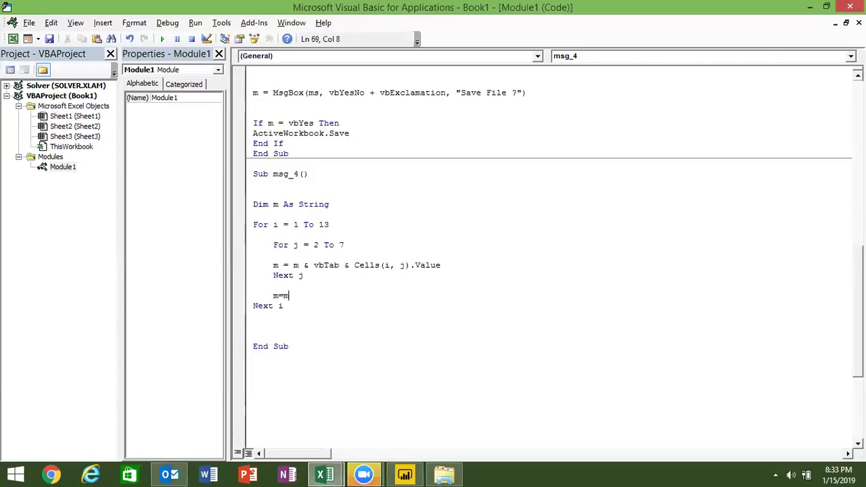
{"action": "type", "text": "& vbnew lim"}
{"action": "key", "text": "BackSpace"}
{"action": "key", "text": "BackSpace"}
{"action": "key", "text": "BackSpace"}
{"action": "key", "text": "BackSpace"}
{"action": "type", "text": "line"}
End msg_4 with a MsgBox m line
{"action": "left_click", "coordinate": [253, 316]}
{"action": "left_click", "coordinate": [253, 326]}
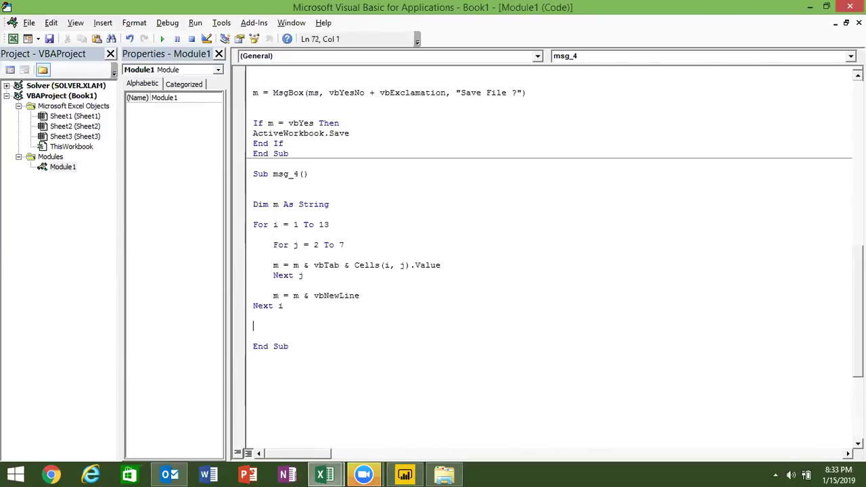
{"action": "type", "text": "msgbox "}
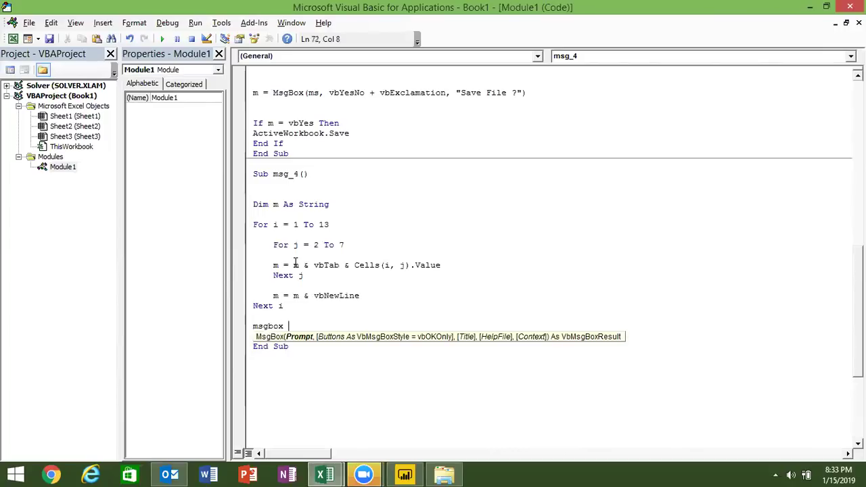
{"action": "type", "text": "m"}
{"action": "key", "text": "Return"}
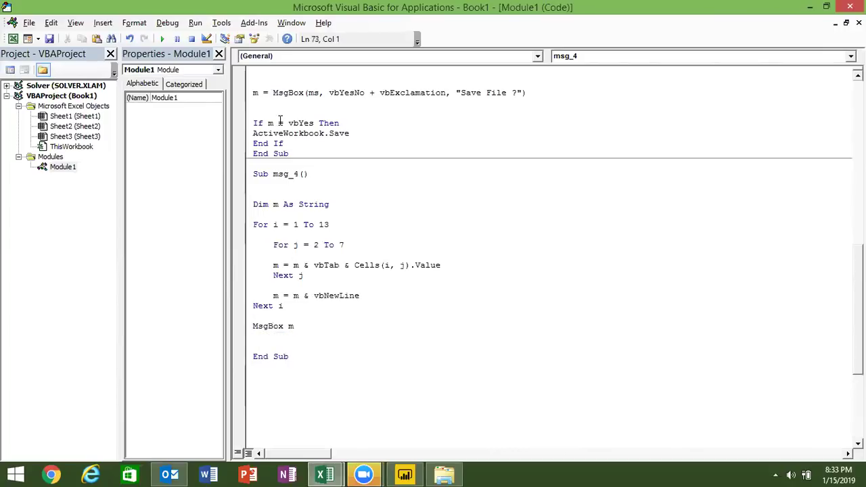
{"action": "left_click", "coordinate": [346, 225]}
{"action": "left_click", "coordinate": [163, 38]}
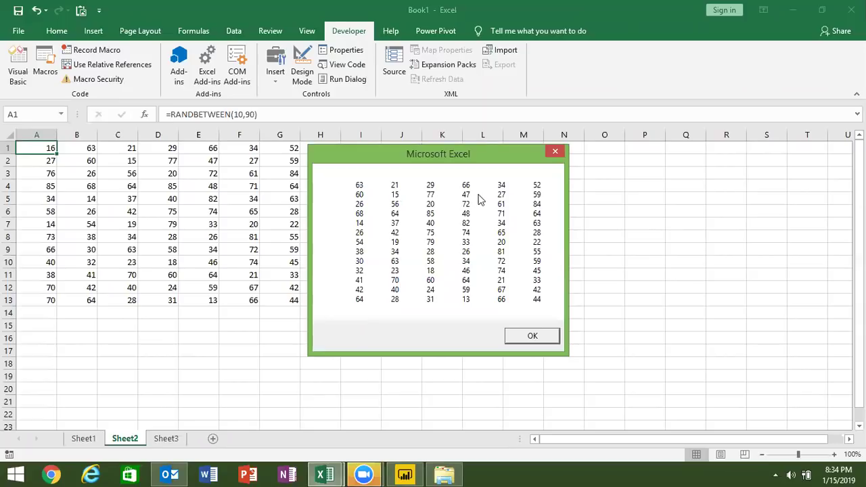
{"action": "left_click", "coordinate": [555, 159]}
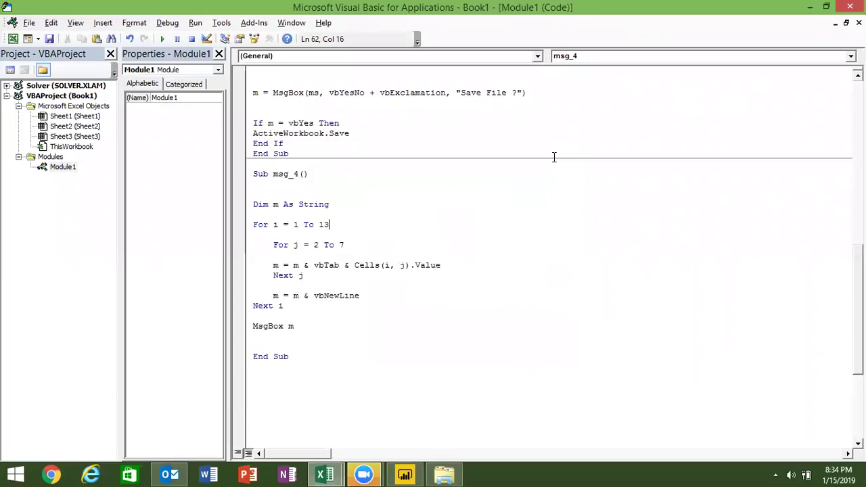
Change the inner loop to For j = 1, rerun msg_4 and close the message box
{"action": "double_click", "coordinate": [315, 245]}
{"action": "type", "text": "1"}
{"action": "double_click", "coordinate": [325, 265]}
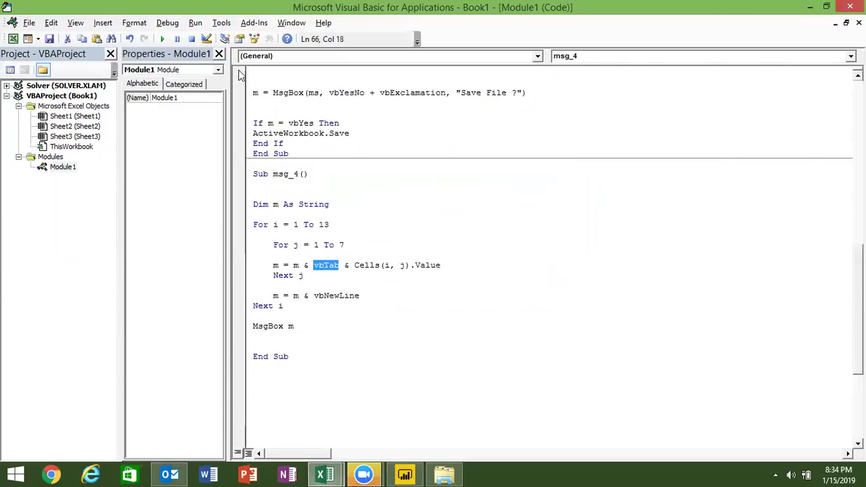
{"action": "left_click", "coordinate": [163, 38]}
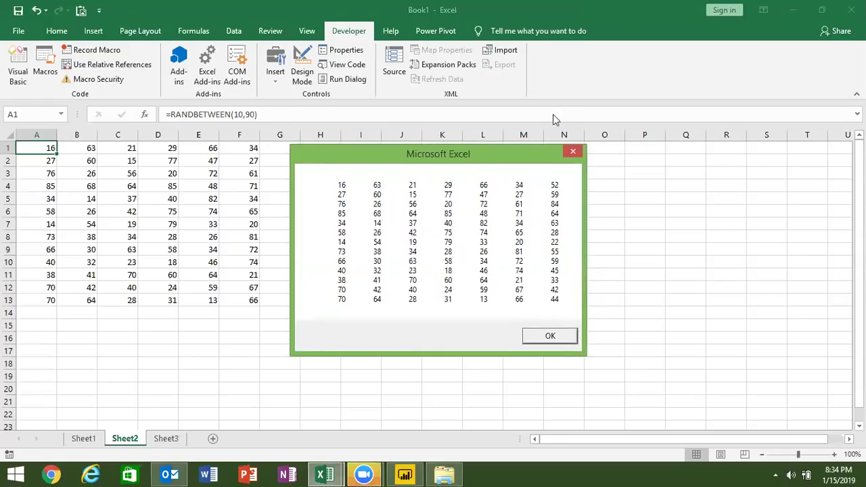
{"action": "left_click", "coordinate": [572, 151]}
Select all the module's code and switch to Chrome
{"action": "left_click", "coordinate": [450, 191]}
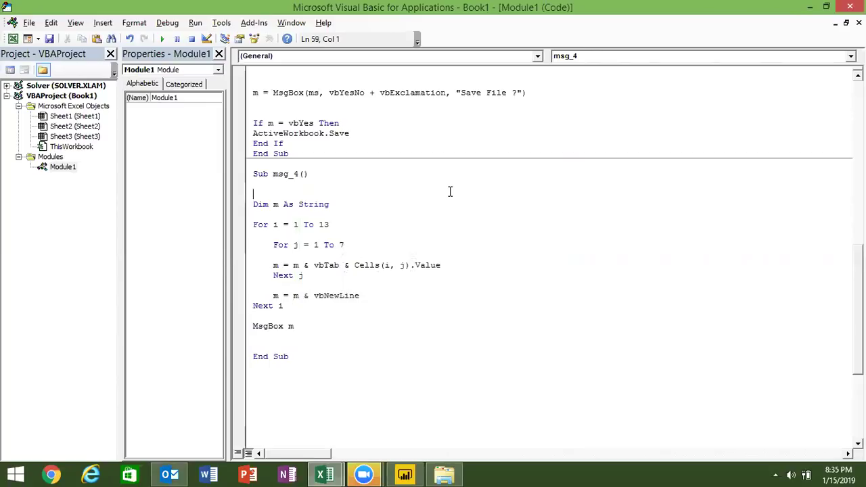
{"action": "key", "text": "ctrl+a"}
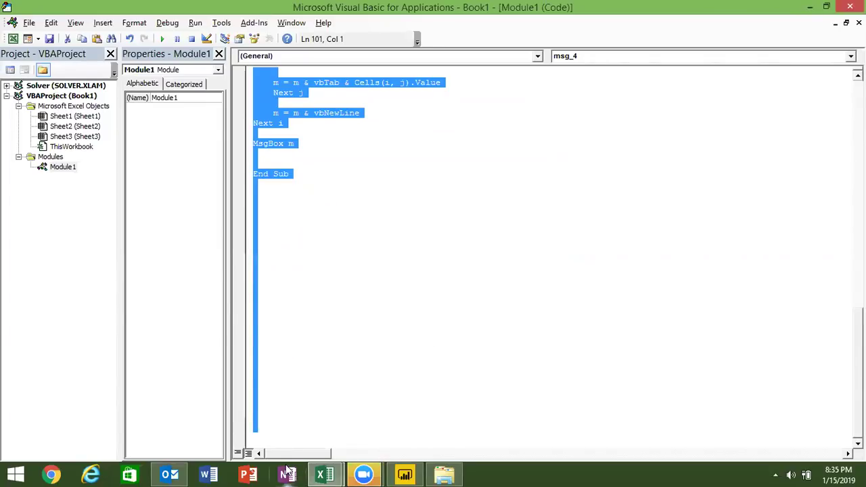
{"action": "left_click", "coordinate": [52, 474]}
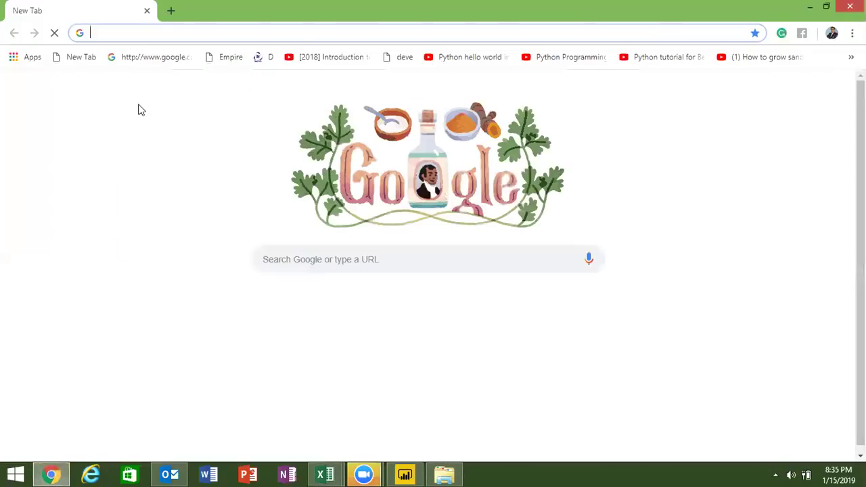
Go to gmail.com in Chrome and scroll through the inbox list
{"action": "type", "text": "gm"}
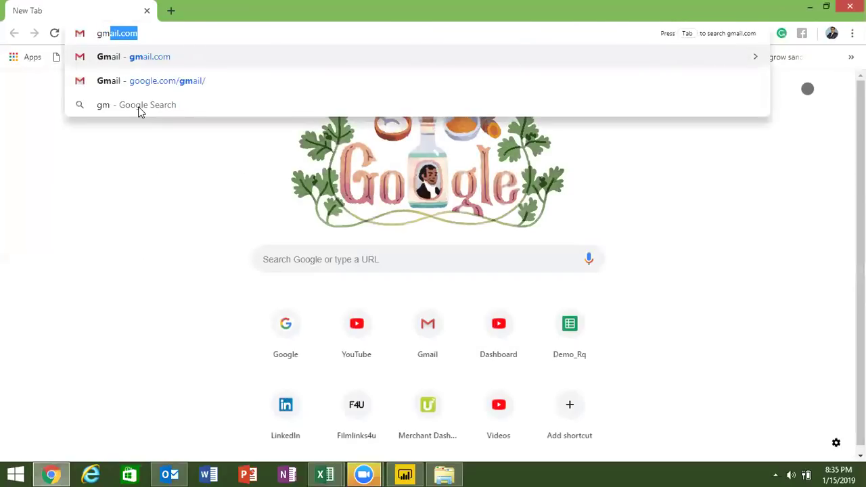
{"action": "key", "text": "Right"}
{"action": "key", "text": "Return"}
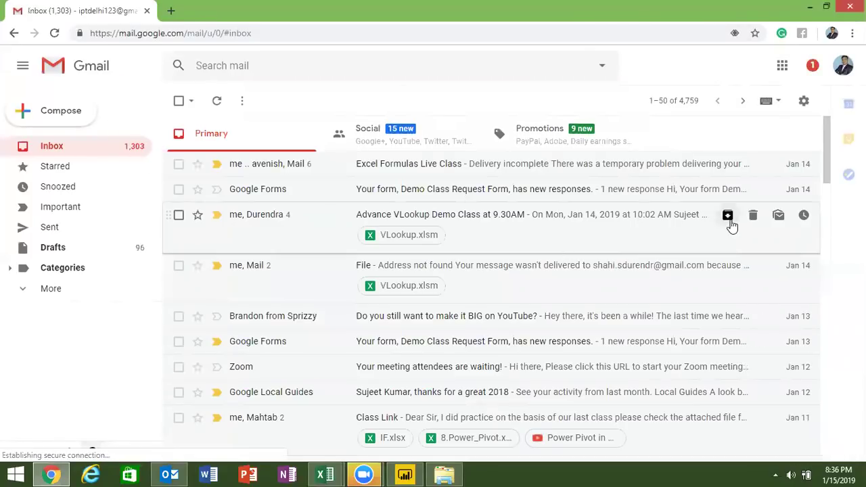
{"action": "left_click_drag", "start_coordinate": [827, 159], "coordinate": [818, 276]}
Search the mailbox for 'code'
{"action": "left_click", "coordinate": [359, 59]}
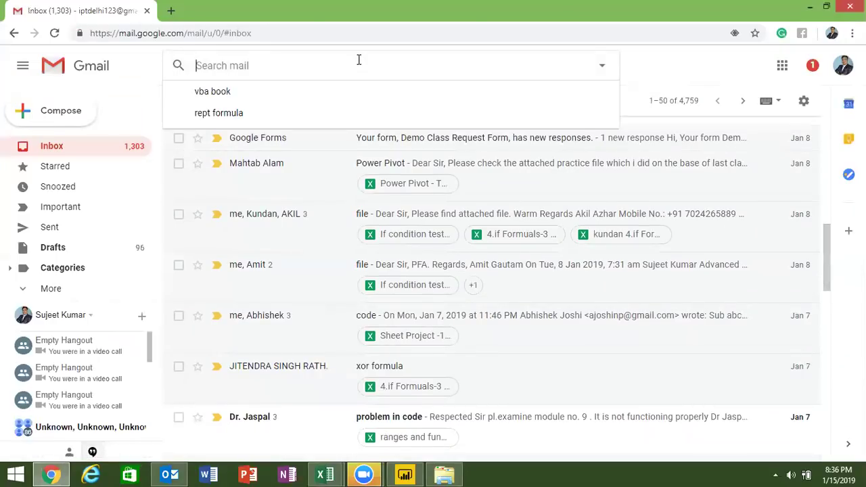
{"action": "type", "text": "ash"}
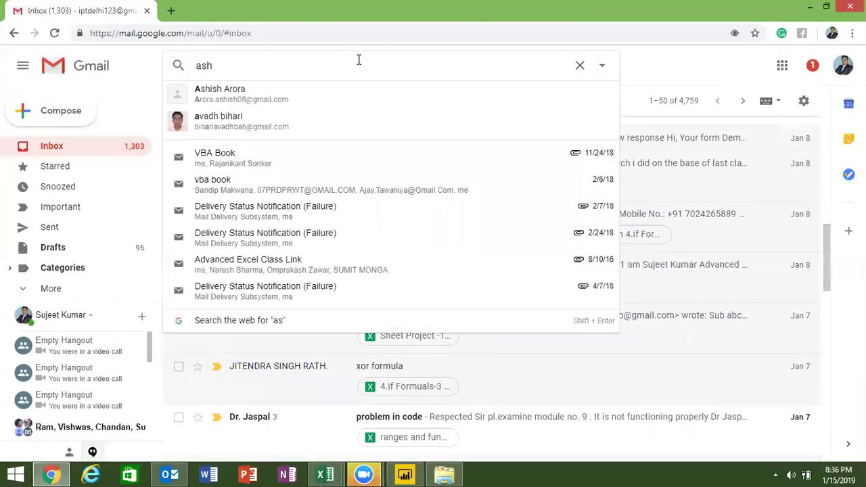
{"action": "key", "text": "BackSpace"}
{"action": "key", "text": "BackSpace"}
{"action": "key", "text": "BackSpace"}
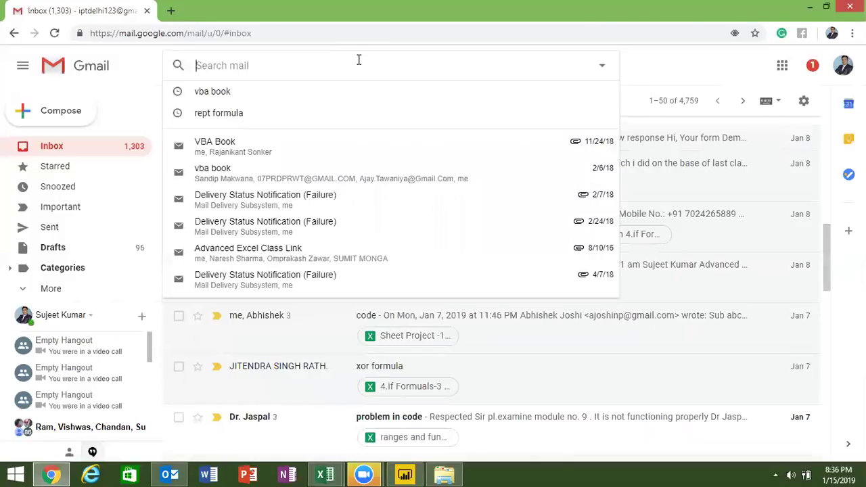
{"action": "type", "text": "jab"}
{"action": "key", "text": "BackSpace"}
{"action": "key", "text": "BackSpace"}
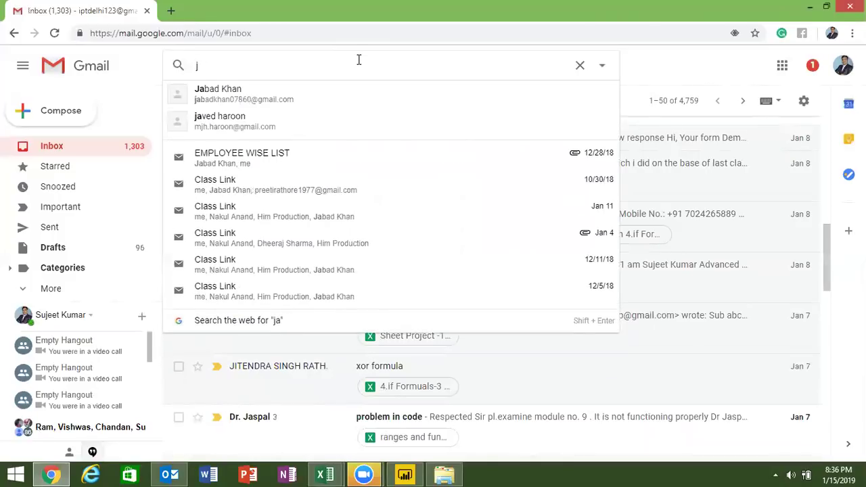
{"action": "key", "text": "BackSpace"}
{"action": "type", "text": "code"}
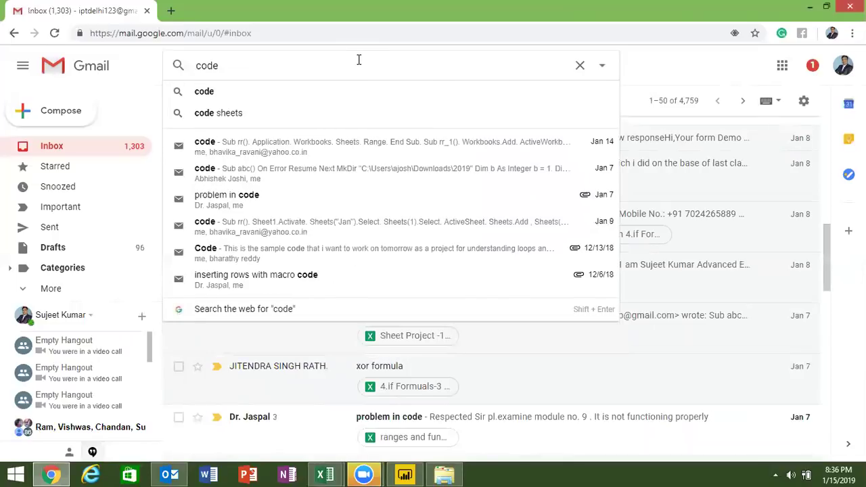
Open the 'problem in code' thread and download ranges and functions.xlsm
{"action": "left_click", "coordinate": [331, 201]}
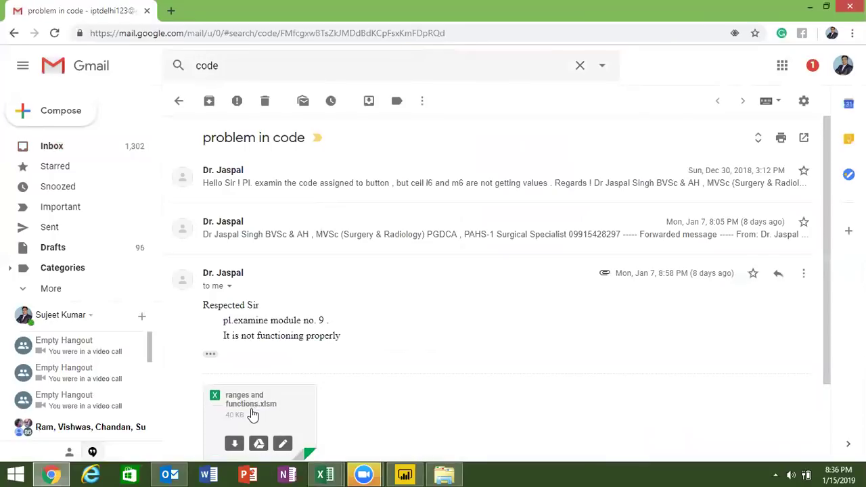
{"action": "mouse_move", "coordinate": [260, 419]}
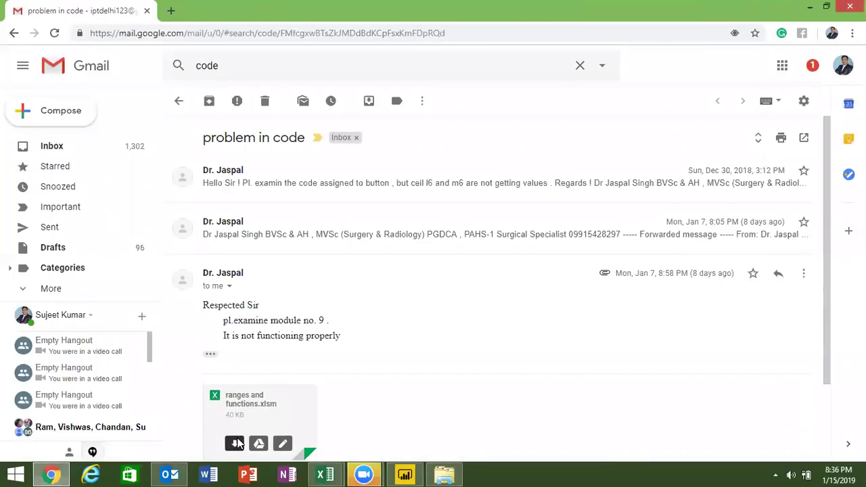
{"action": "left_click", "coordinate": [237, 443]}
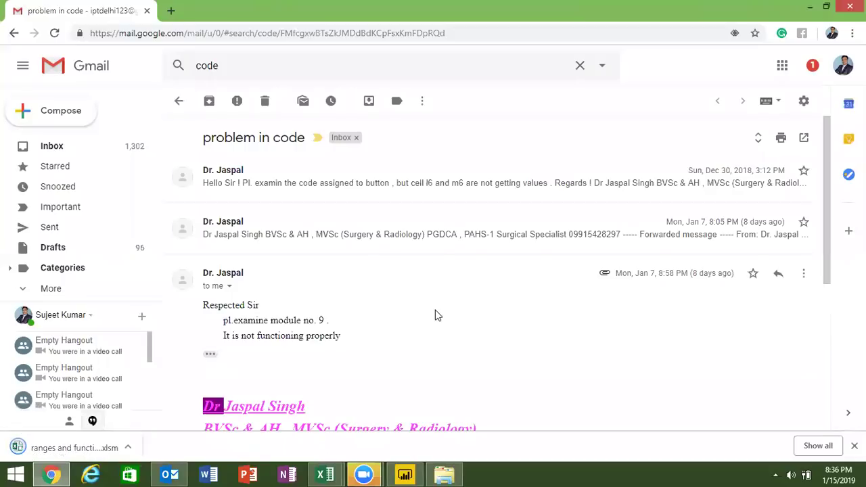
{"action": "scroll", "coordinate": [829, 223], "scroll_direction": "down", "scroll_amount": 1}
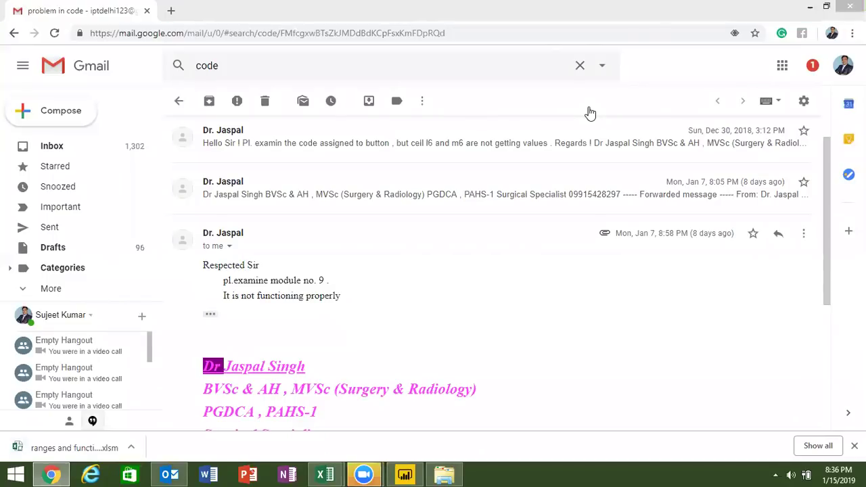
{"action": "left_click", "coordinate": [212, 316]}
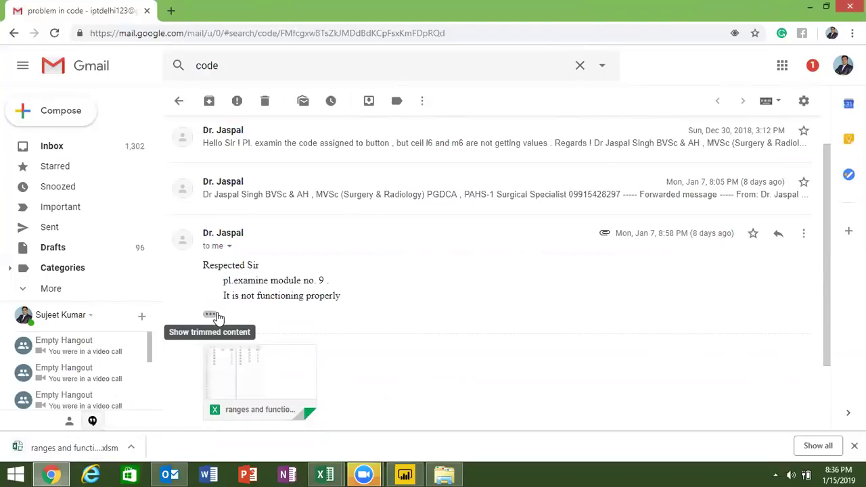
Open the downloaded ranges and functions workbook, enable editing, and launch Visual Basic from Developer
{"action": "left_click", "coordinate": [45, 449]}
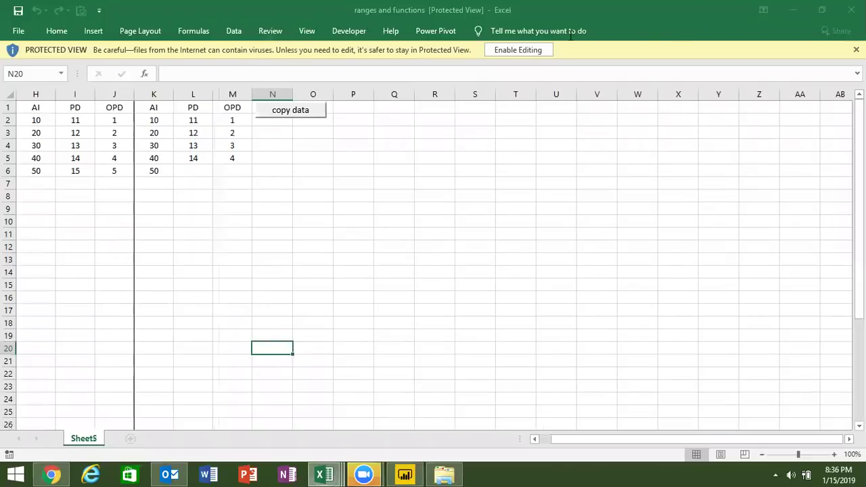
{"action": "left_click", "coordinate": [531, 49]}
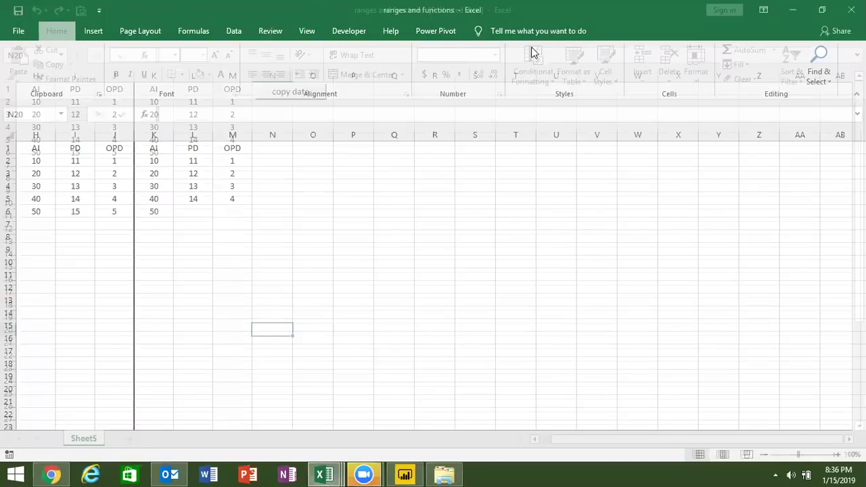
{"action": "left_click", "coordinate": [351, 31]}
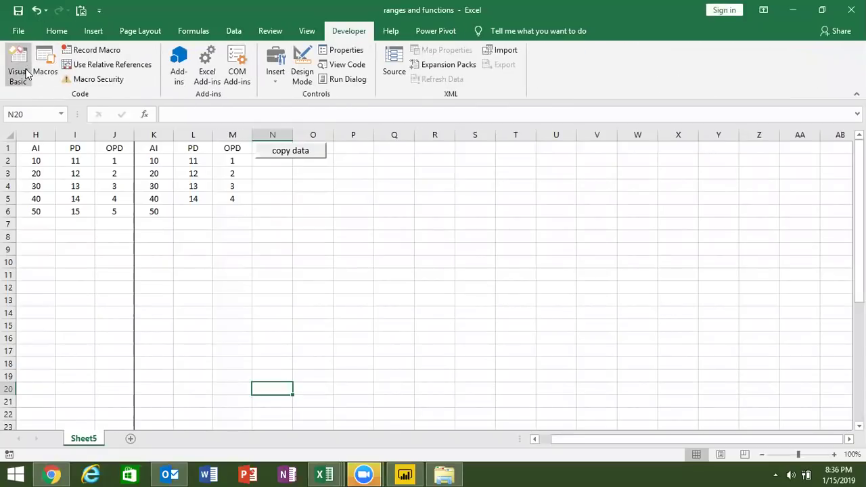
{"action": "left_click", "coordinate": [17, 64]}
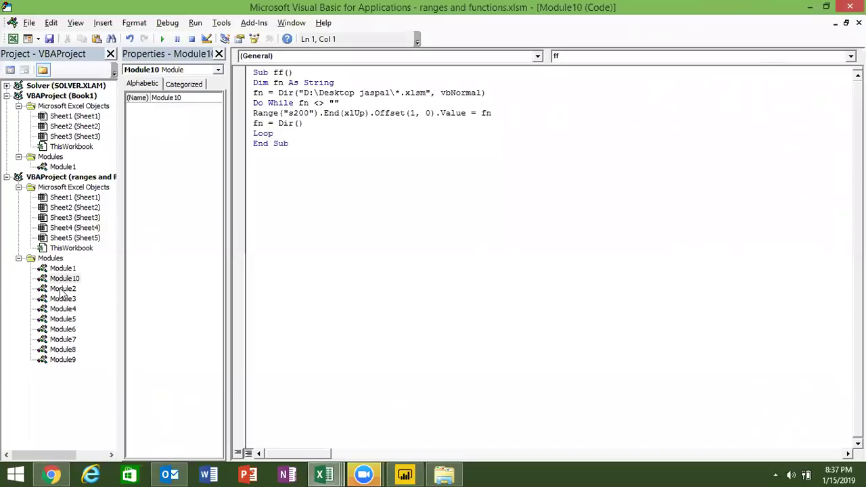
Open Module9 in the ranges and functions project to view the jjjjj macro
{"action": "double_click", "coordinate": [63, 360]}
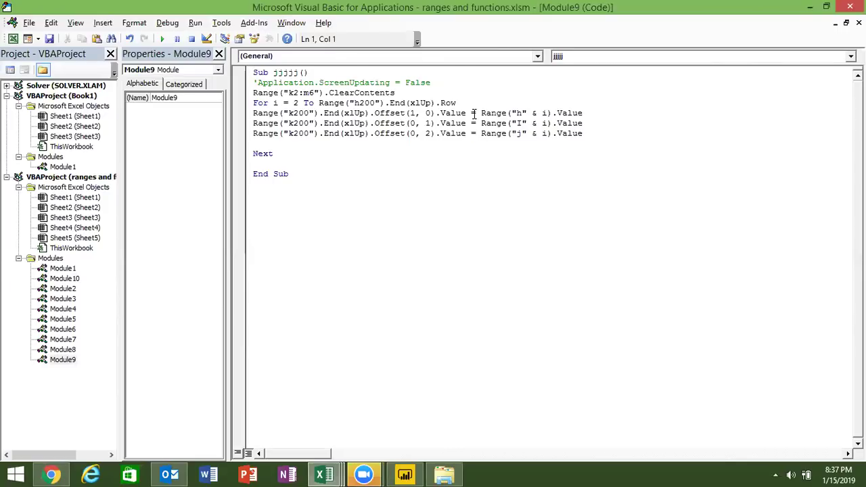
Run the copy data macro three times from the worksheet
{"action": "key", "text": "alt+F11"}
{"action": "left_click", "coordinate": [127, 386]}
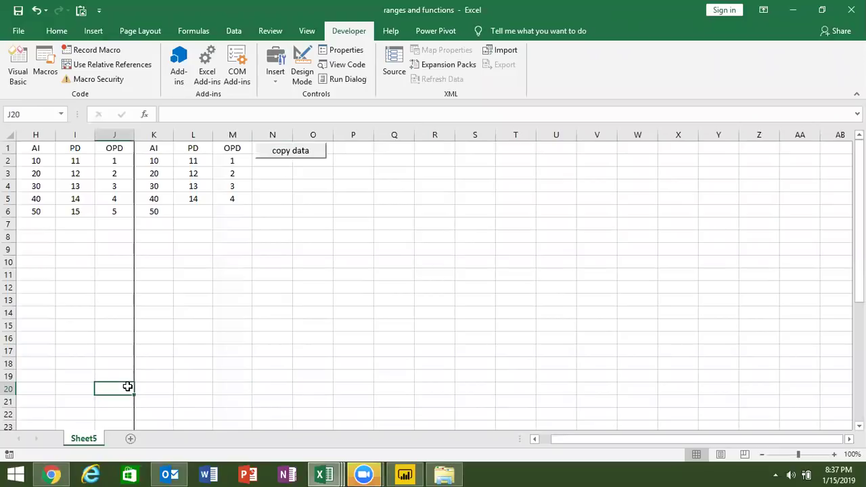
{"action": "key", "text": "alt+F11"}
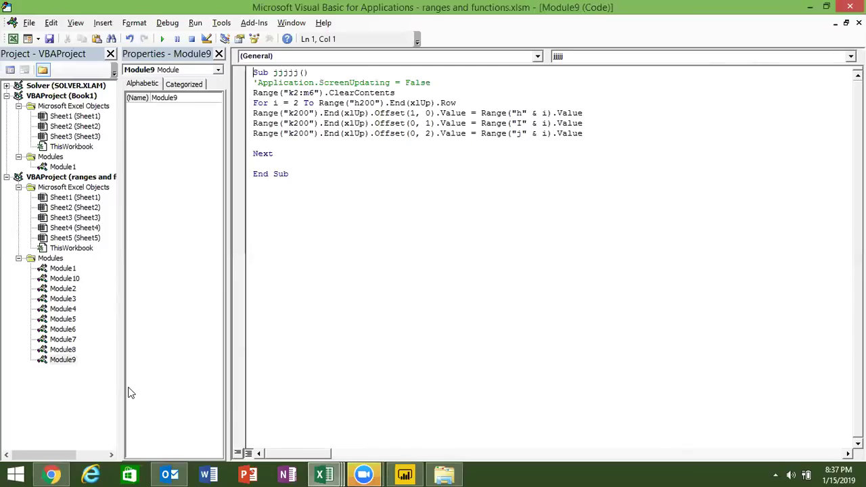
{"action": "key", "text": "alt+F11"}
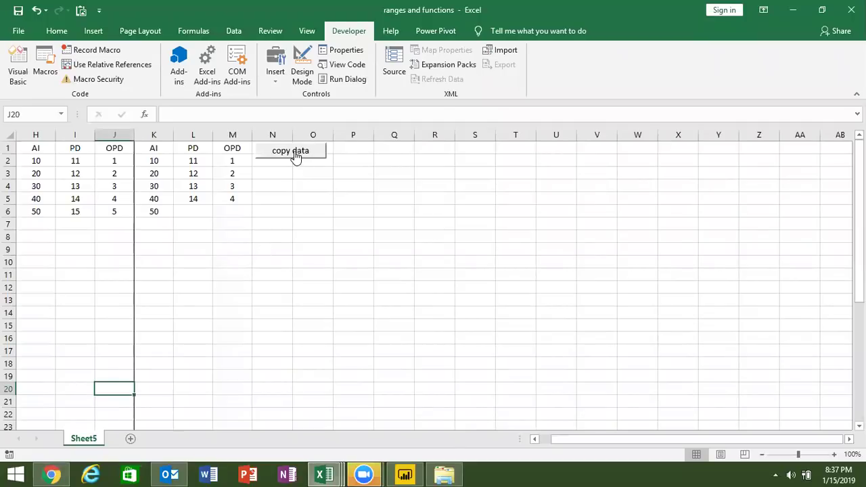
{"action": "left_click", "coordinate": [296, 151]}
{"action": "left_click", "coordinate": [296, 150]}
{"action": "left_click", "coordinate": [295, 151]}
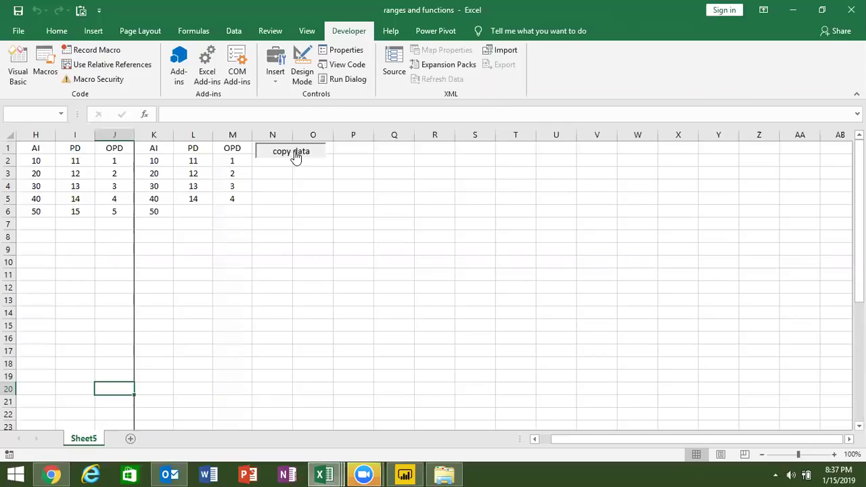
Compare source H2:J6 with the copied K2:M6 block, checking the row 6 values I6 and J6
{"action": "mouse_move", "coordinate": [42, 162]}
{"action": "left_mouse_down"}
{"action": "mouse_move", "coordinate": [105, 199]}
{"action": "mouse_move", "coordinate": [107, 209]}
{"action": "left_mouse_up"}
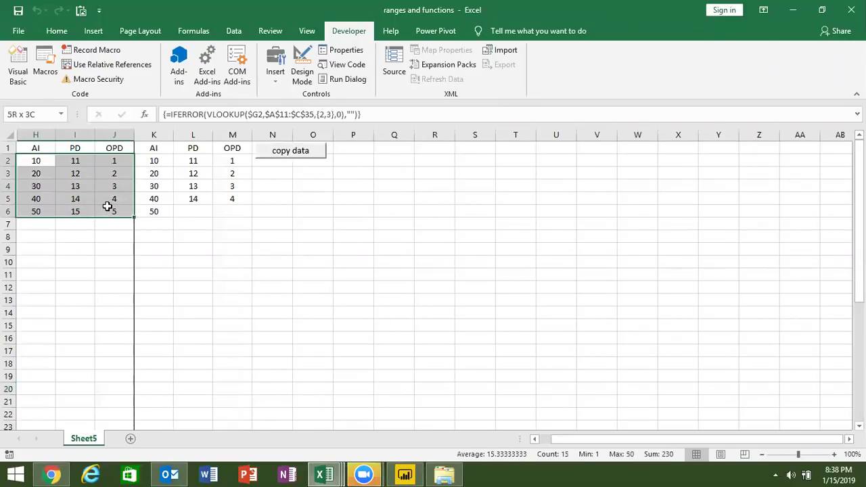
{"action": "left_click_drag", "start_coordinate": [154, 160], "coordinate": [217, 206]}
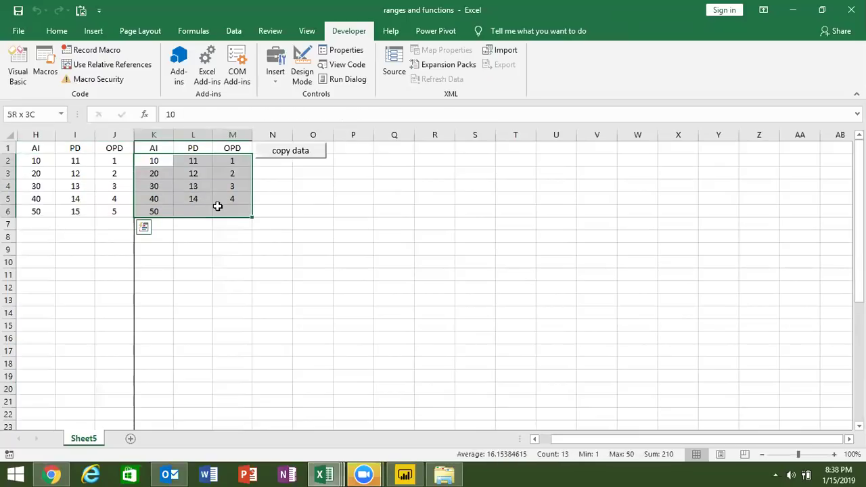
{"action": "mouse_move", "coordinate": [194, 161]}
{"action": "left_mouse_down"}
{"action": "mouse_move", "coordinate": [217, 174]}
{"action": "mouse_move", "coordinate": [220, 193]}
{"action": "left_mouse_up"}
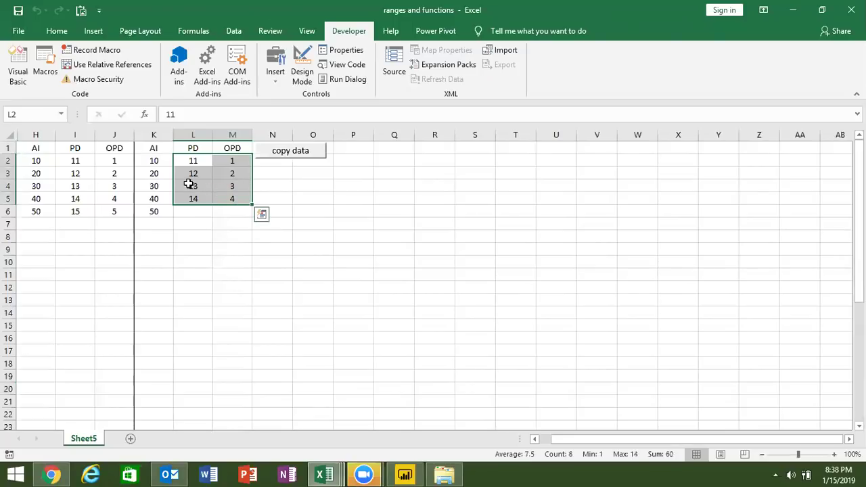
{"action": "left_click_drag", "start_coordinate": [162, 166], "coordinate": [210, 204]}
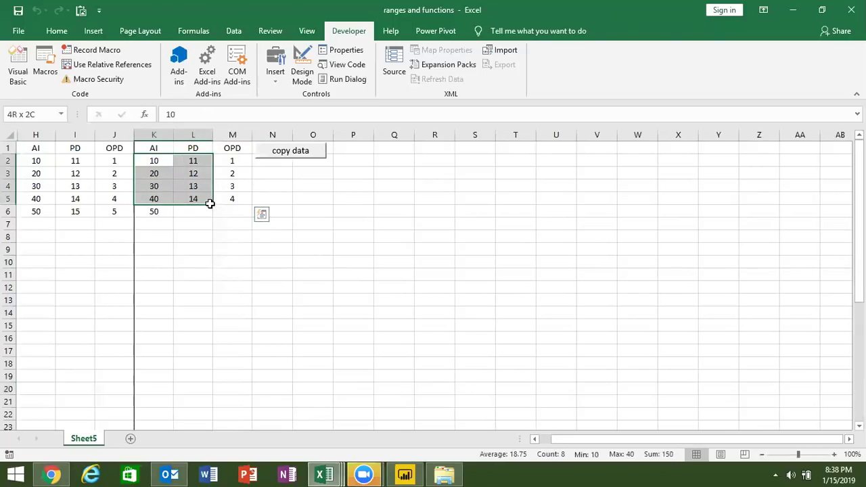
{"action": "left_click", "coordinate": [87, 209]}
{"action": "left_click", "coordinate": [109, 211]}
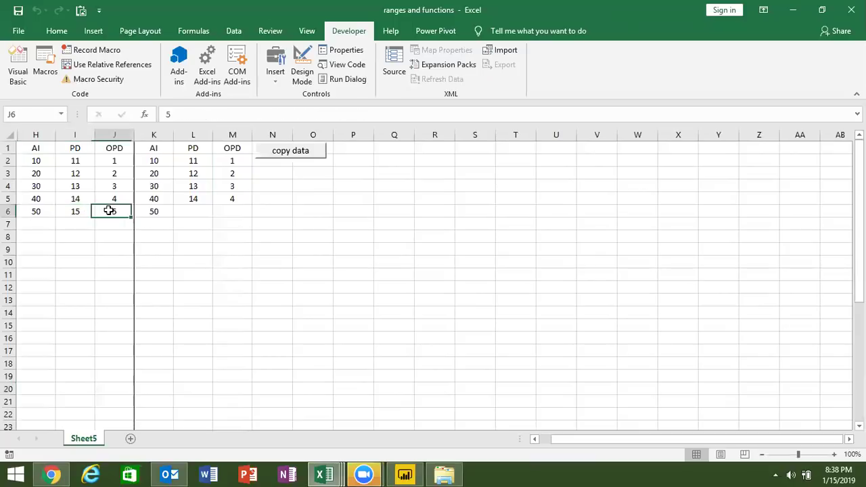
Compare the For loop's end-row expression with the AI values in H2:H6
{"action": "key", "text": "alt+F11"}
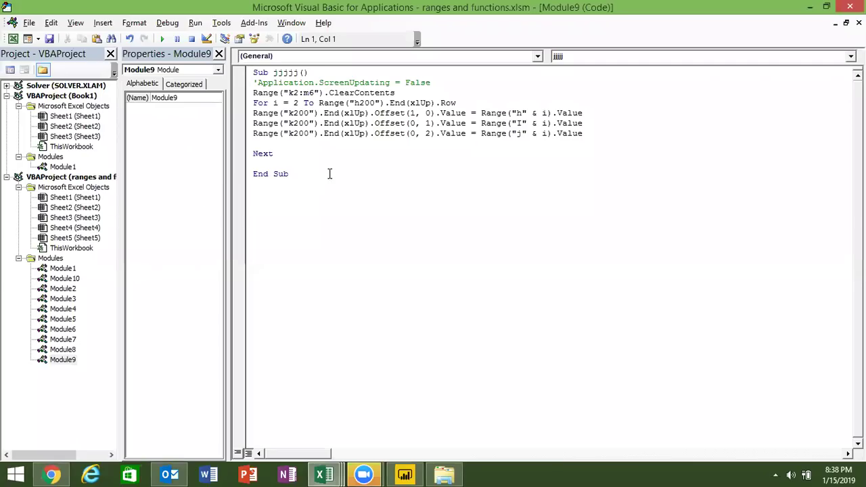
{"action": "key", "text": "alt+F11"}
{"action": "key", "text": "alt+F11"}
{"action": "left_click", "coordinate": [383, 103]}
{"action": "left_click", "coordinate": [417, 103]}
{"action": "key", "text": "alt+F11"}
{"action": "left_click", "coordinate": [45, 159]}
{"action": "left_click_drag", "start_coordinate": [45, 160], "coordinate": [41, 206]}
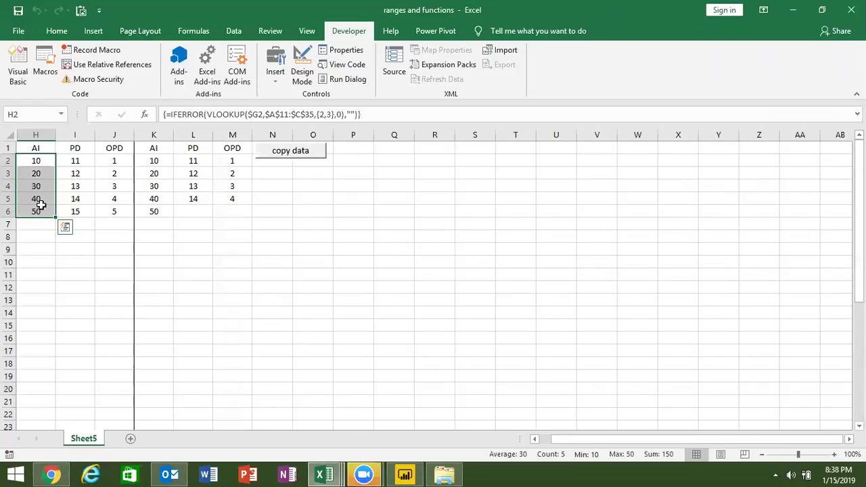
{"action": "key", "text": "alt+Tab"}
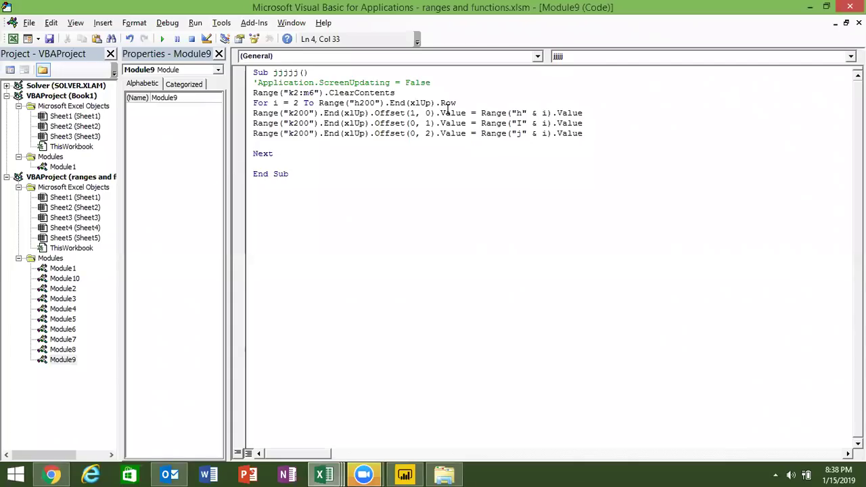
{"action": "key", "text": "alt+Tab"}
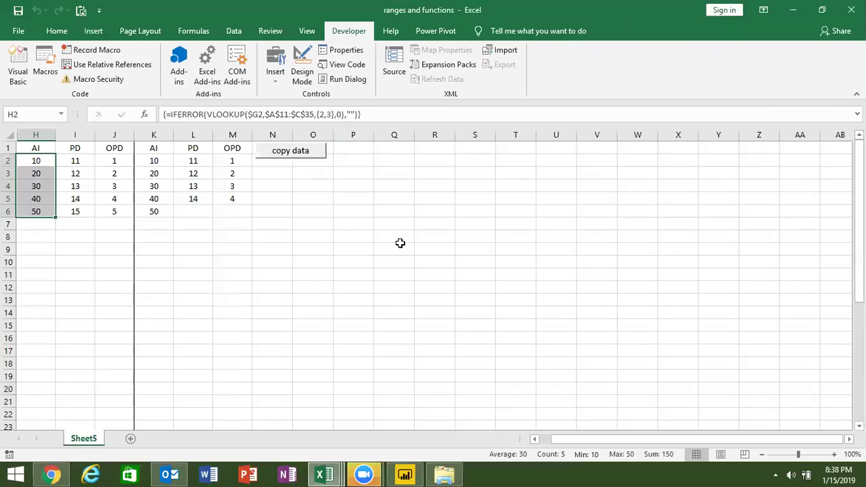
{"action": "key", "text": "alt+Tab"}
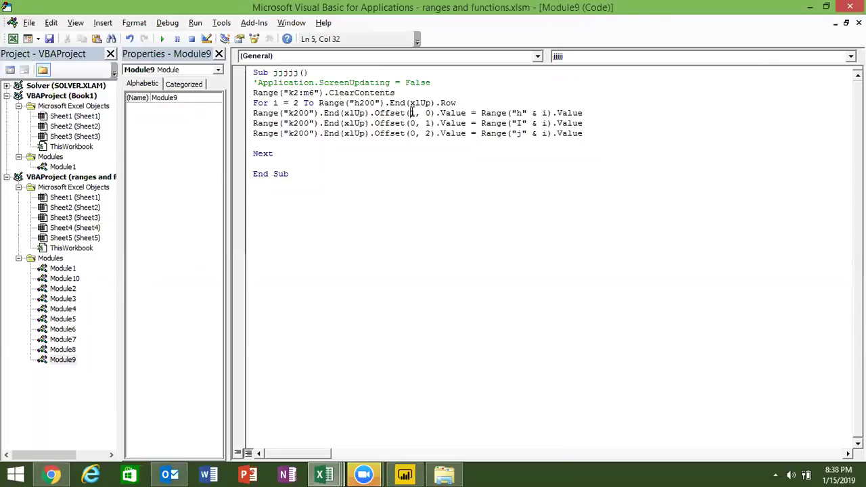
Review the column H and J copy lines, toggling a breakpoint on the column J line
{"action": "key", "text": "Right"}
{"action": "key", "text": "alt+F11"}
{"action": "key", "text": "alt+F11"}
{"action": "left_click", "coordinate": [238, 133]}
{"action": "left_click", "coordinate": [522, 113]}
{"action": "left_click", "coordinate": [539, 113]}
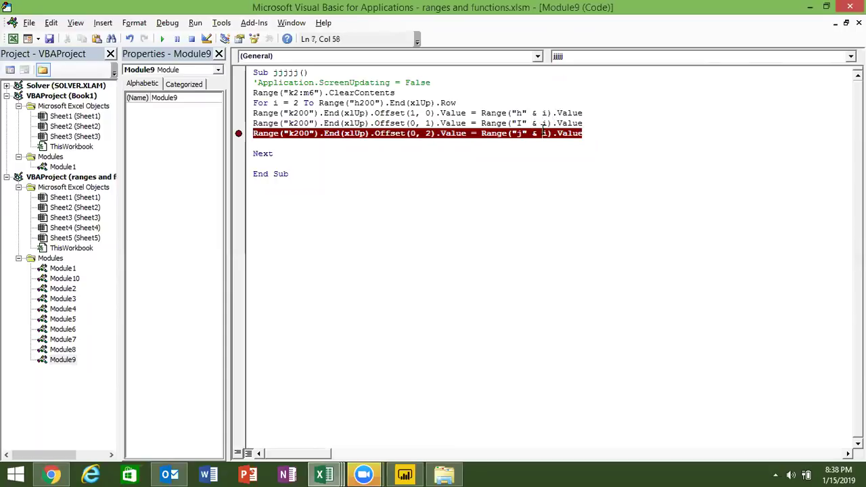
{"action": "key", "text": "alt+F11"}
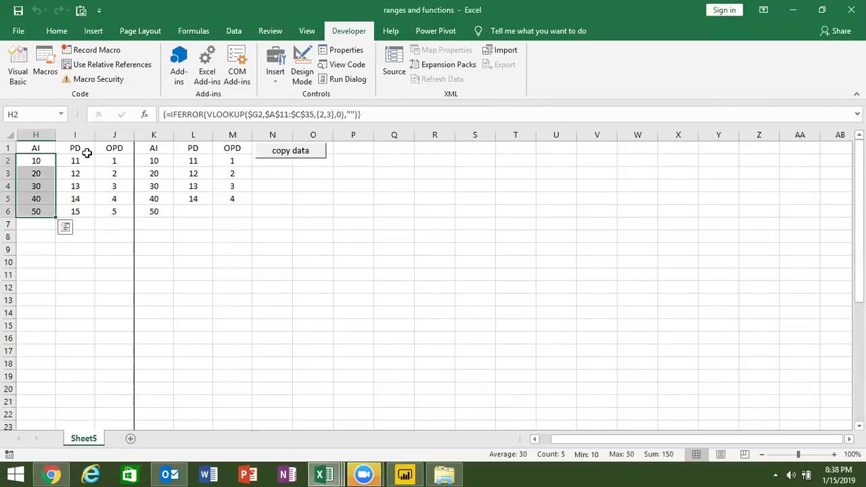
{"action": "key", "text": "alt+F11"}
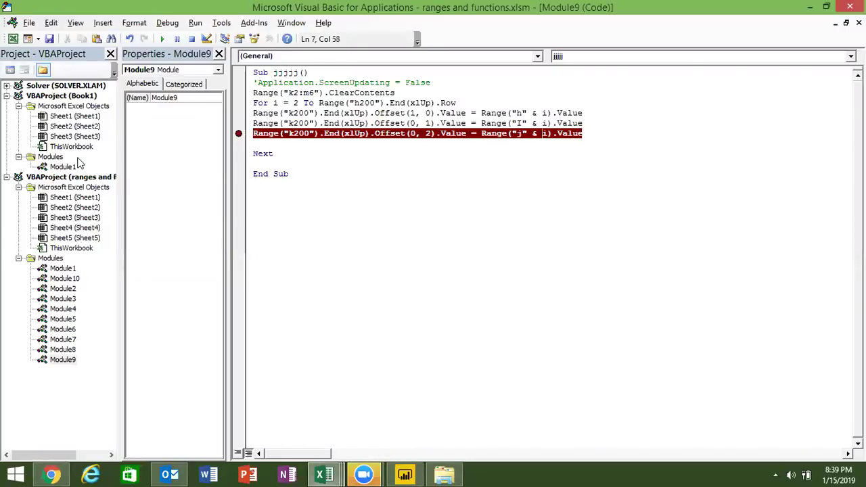
{"action": "key", "text": "alt+Tab"}
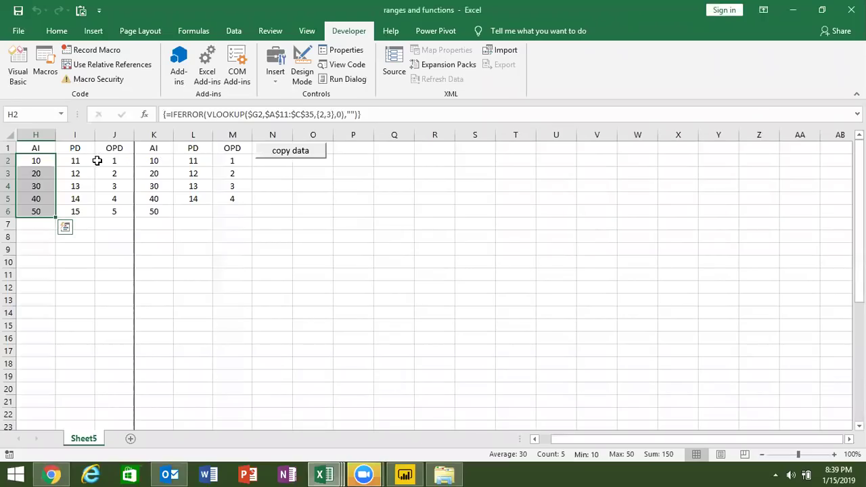
{"action": "left_click", "coordinate": [48, 163]}
{"action": "key", "text": "alt+F11"}
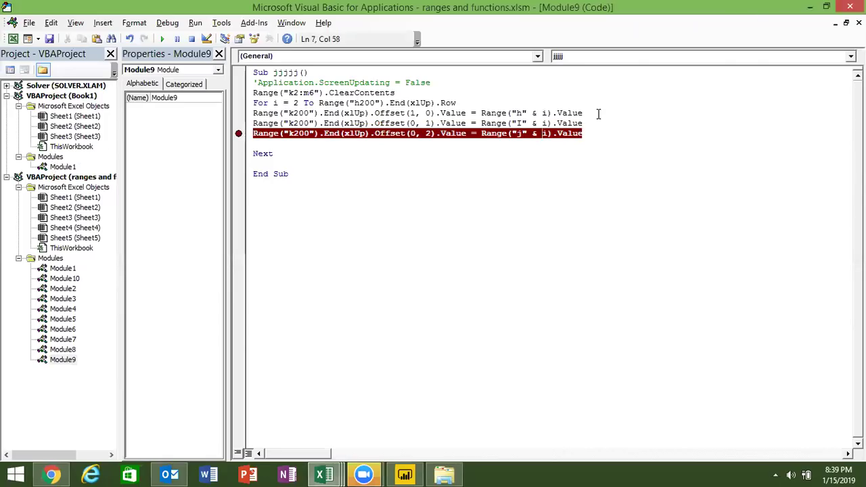
{"action": "left_click_drag", "start_coordinate": [583, 113], "coordinate": [384, 113]}
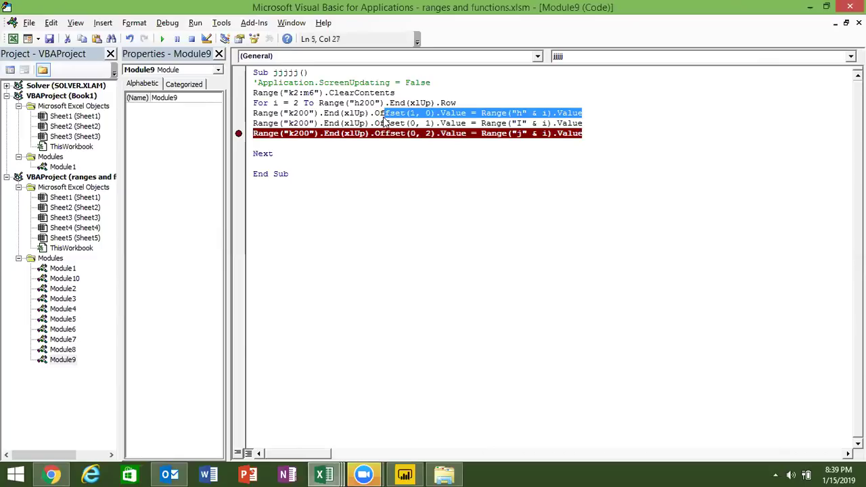
{"action": "left_click", "coordinate": [238, 133]}
Check the Next, column I and ClearContents lines with the editor docked beside the sheet
{"action": "left_click", "coordinate": [395, 151]}
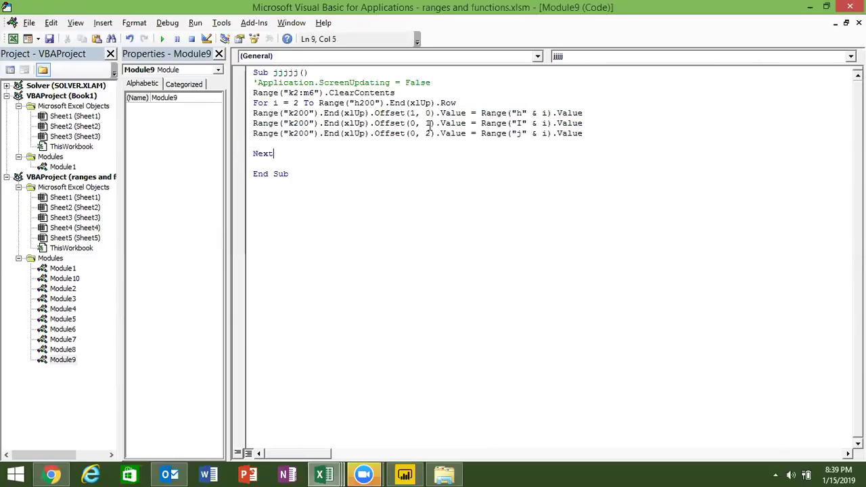
{"action": "left_click", "coordinate": [426, 113]}
{"action": "left_click", "coordinate": [516, 123]}
{"action": "left_click", "coordinate": [382, 93]}
{"action": "left_click", "coordinate": [826, 8]}
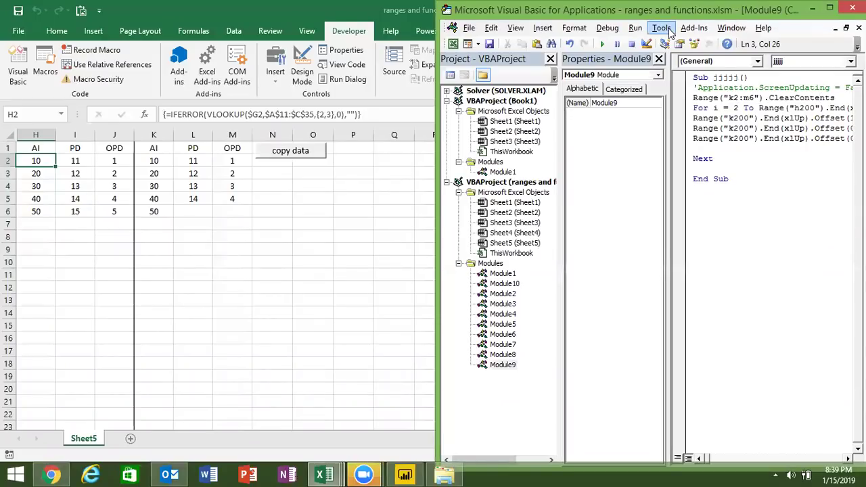
{"action": "key", "text": "Left"}
{"action": "key", "text": "Left"}
{"action": "key", "text": "Left"}
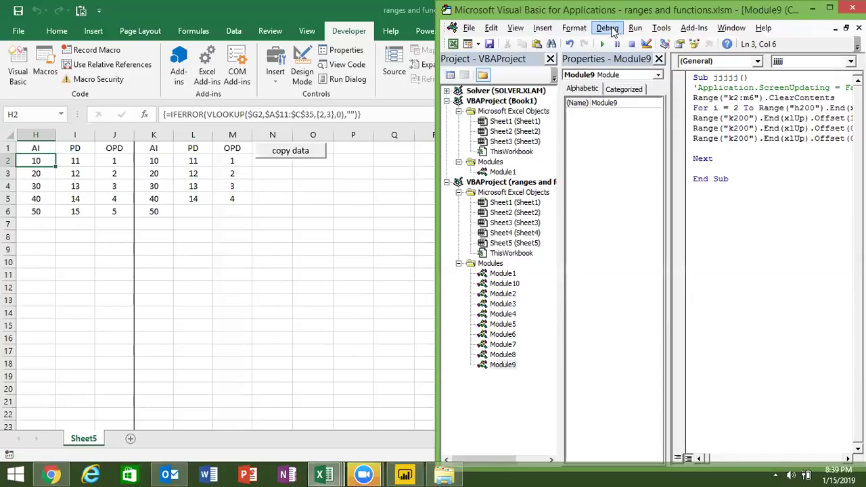
Step through the macro, clearing K2:M6 and stepping into the jaspal function
{"action": "left_click", "coordinate": [607, 28]}
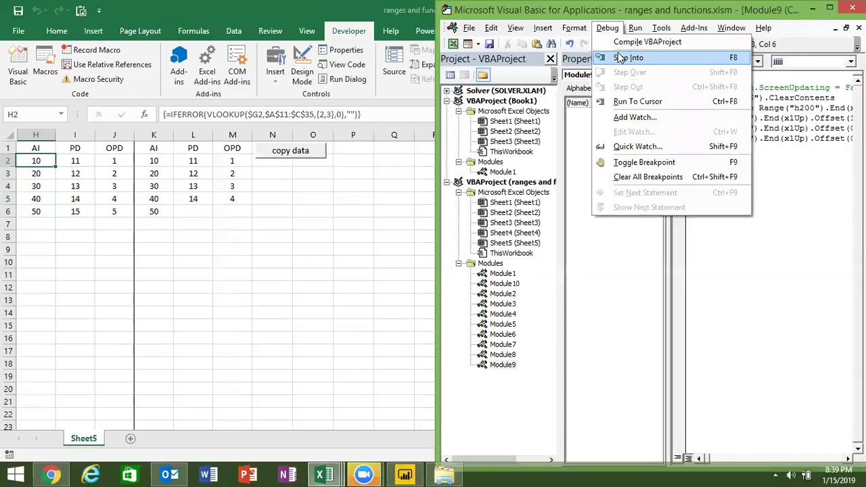
{"action": "left_click", "coordinate": [618, 58]}
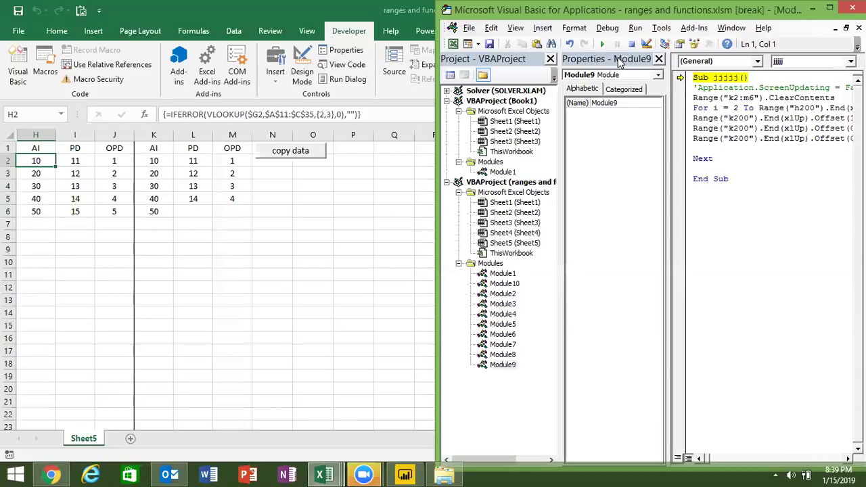
{"action": "key", "text": "F8"}
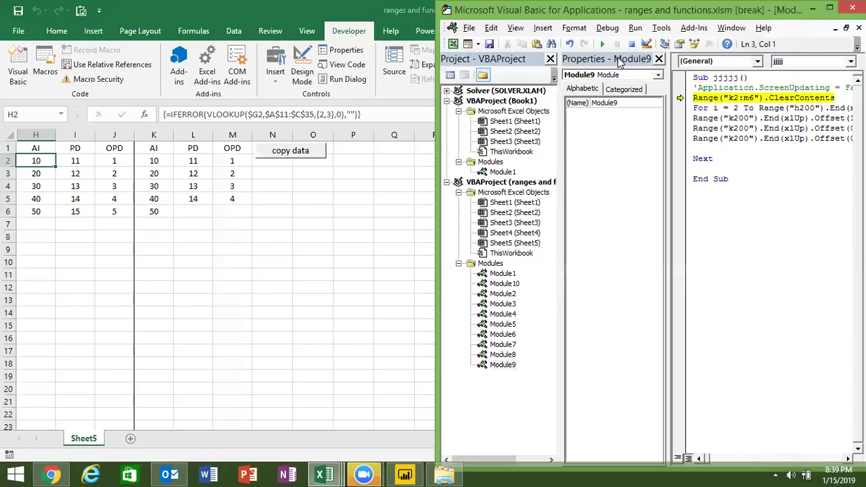
{"action": "key", "text": "F8"}
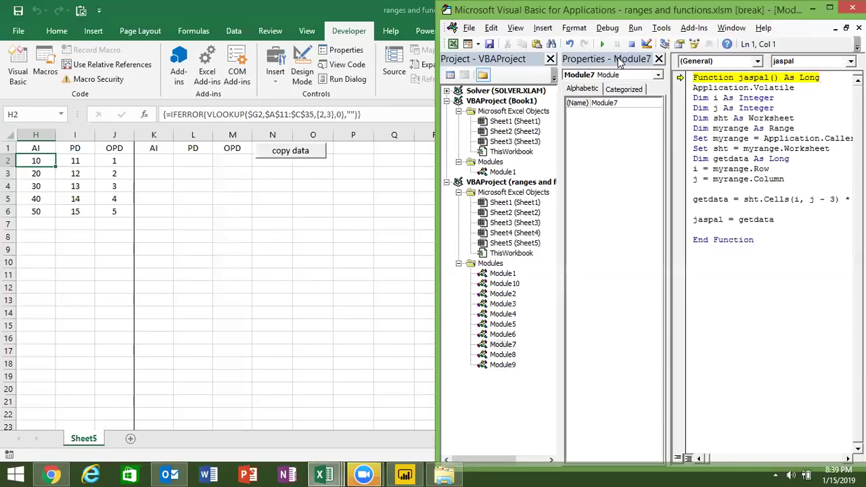
{"action": "key", "text": "F8"}
{"action": "key", "text": "F8"}
{"action": "key", "text": "F8"}
{"action": "key", "text": "F8"}
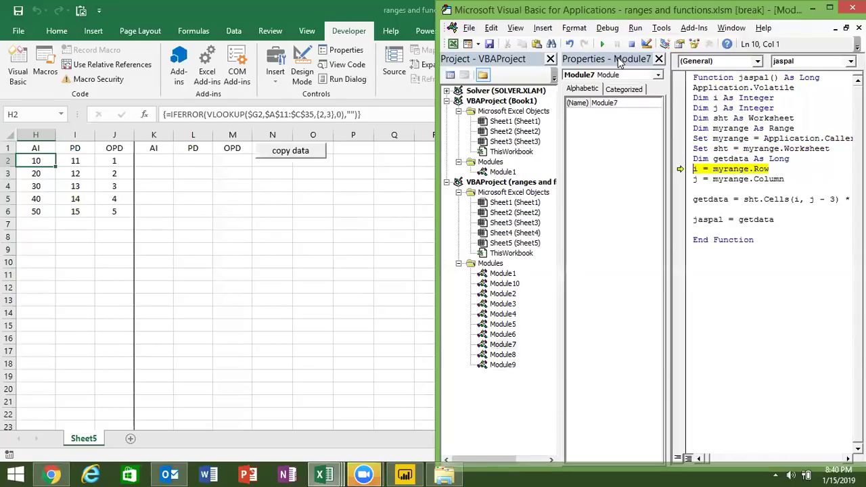
{"action": "key", "text": "F8"}
{"action": "key", "text": "F8"}
{"action": "key", "text": "F8"}
{"action": "key", "text": "F8"}
{"action": "key", "text": "F8"}
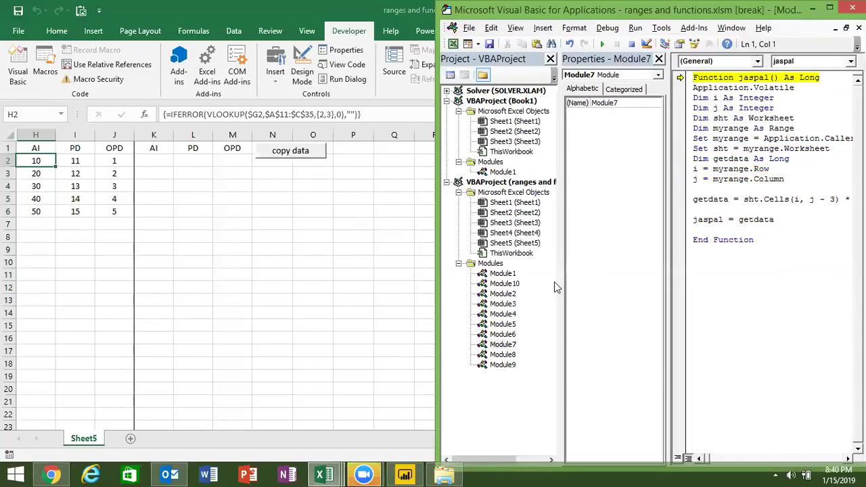
Return to Module9's jjjjj code, reset the run, and step again to ClearContents
{"action": "double_click", "coordinate": [503, 365]}
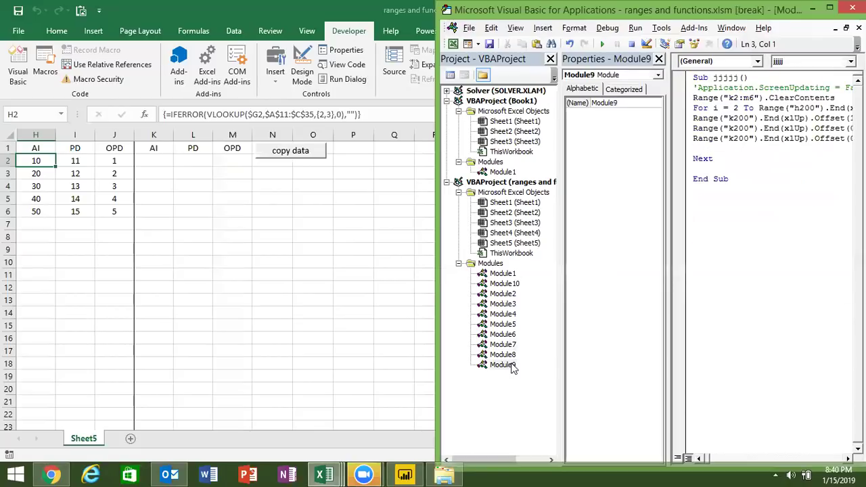
{"action": "left_click", "coordinate": [736, 159]}
{"action": "left_click", "coordinate": [722, 128]}
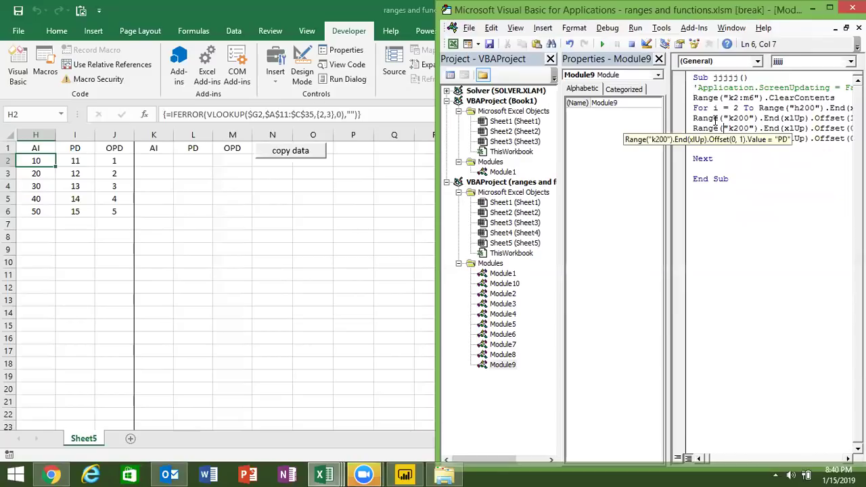
{"action": "left_click", "coordinate": [631, 44]}
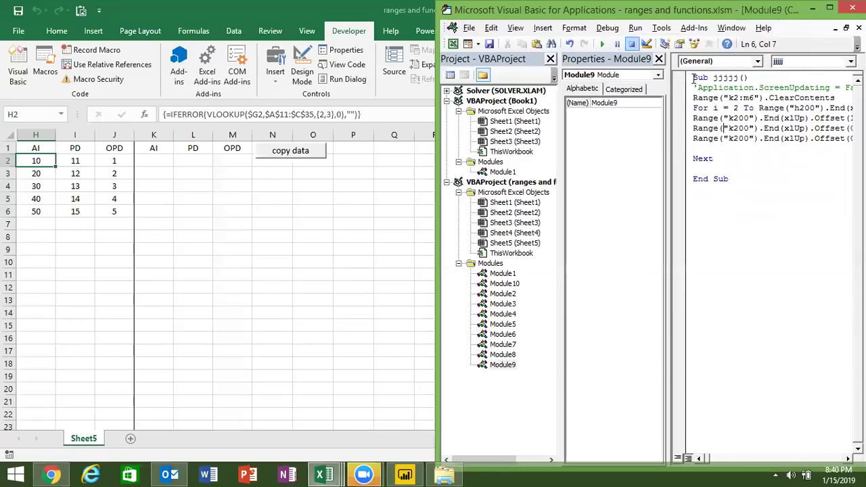
{"action": "left_click", "coordinate": [701, 108]}
{"action": "key", "text": "F8"}
{"action": "key", "text": "F8"}
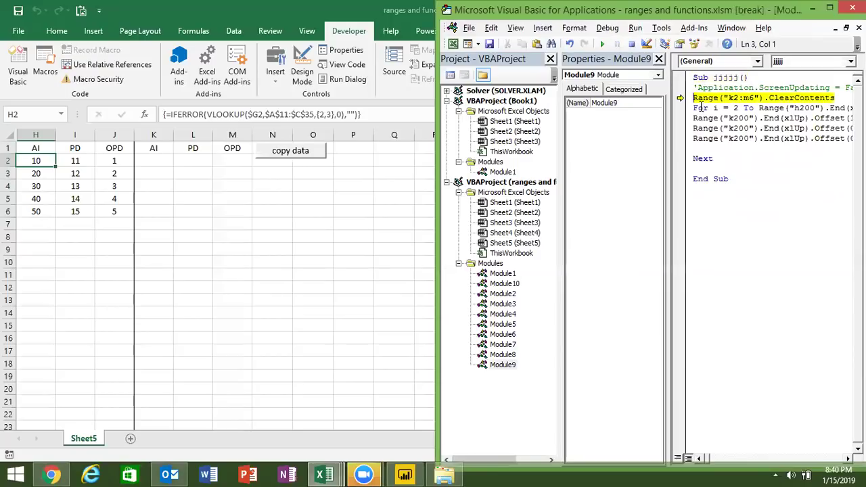
{"action": "key", "text": "F8"}
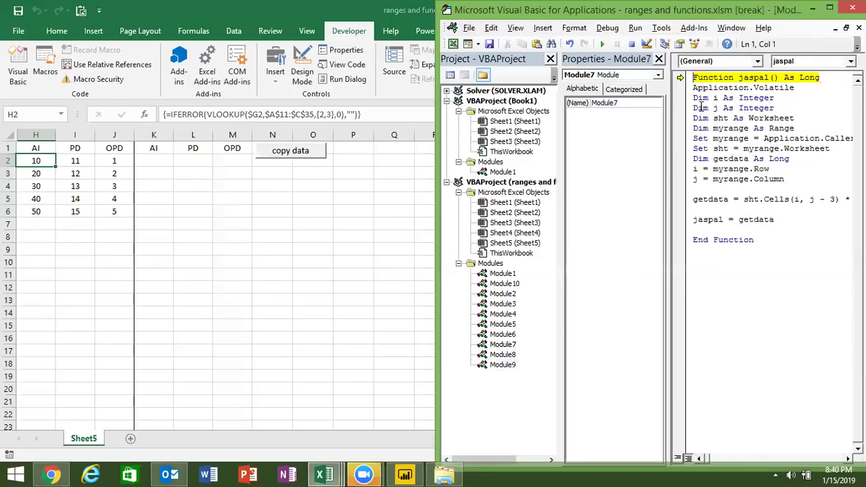
Stop debugging, open Module9's code, and maximize the editor window
{"action": "left_click", "coordinate": [635, 48]}
{"action": "left_click", "coordinate": [514, 365]}
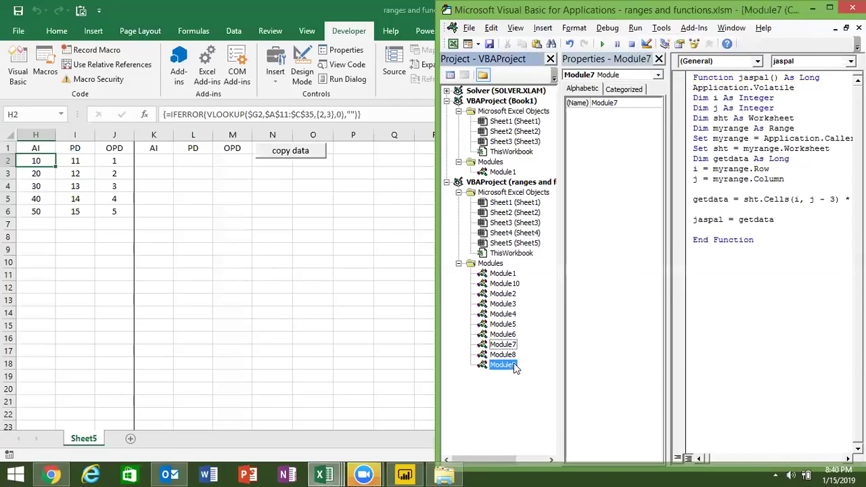
{"action": "double_click", "coordinate": [514, 365]}
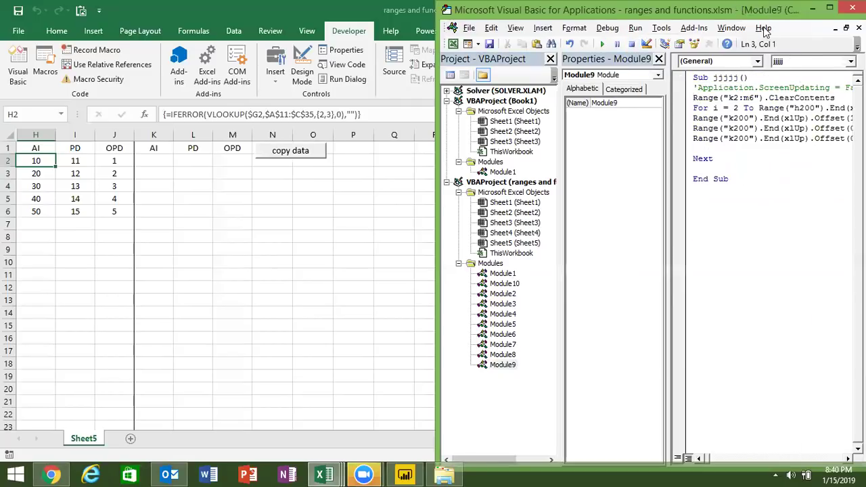
{"action": "left_click_drag", "start_coordinate": [734, 10], "coordinate": [627, 16]}
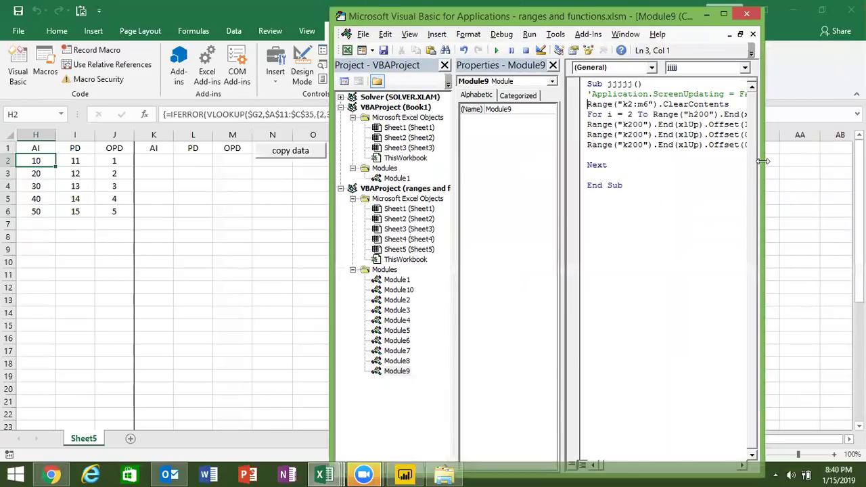
{"action": "left_click_drag", "start_coordinate": [762, 161], "coordinate": [701, 145]}
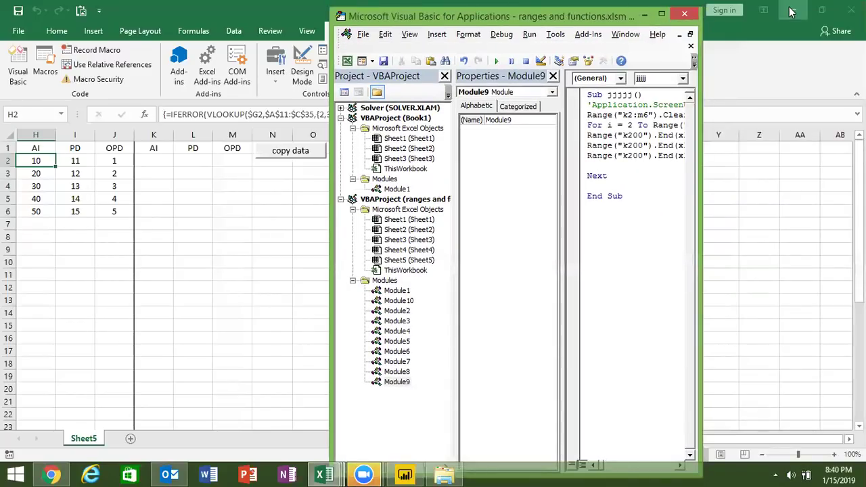
{"action": "left_click", "coordinate": [662, 15]}
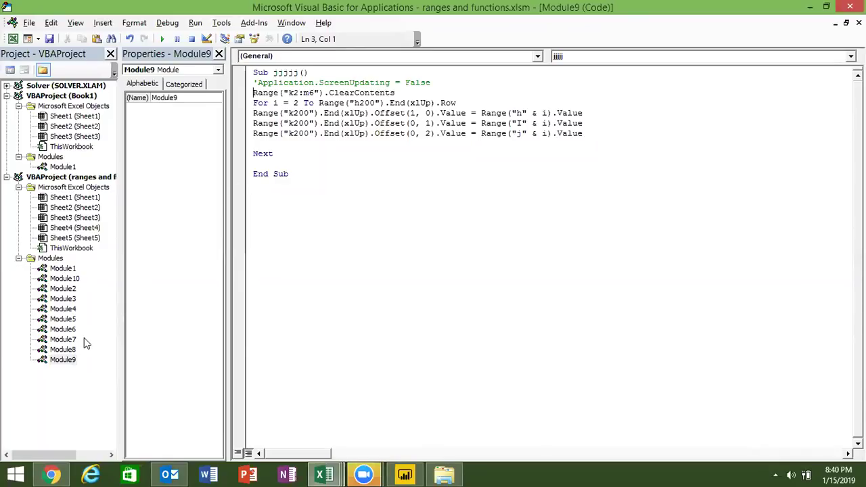
View the jaspal function in Module7, then return to Module9's jjjjj macro
{"action": "double_click", "coordinate": [64, 339]}
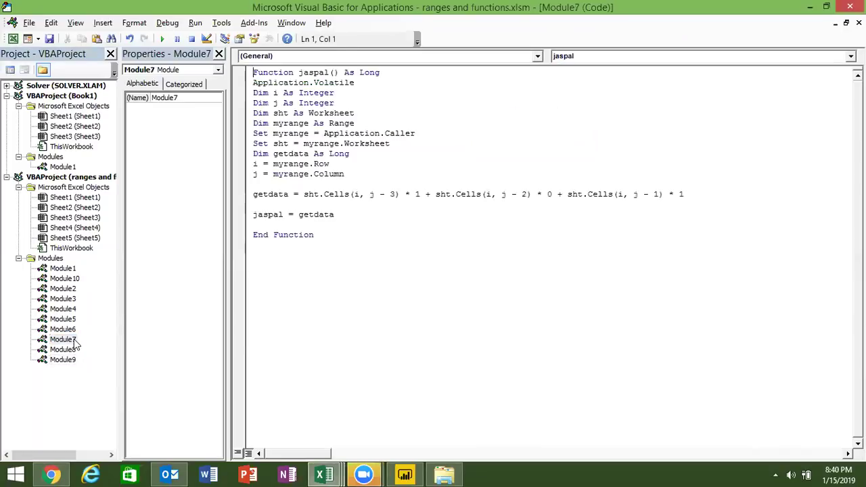
{"action": "double_click", "coordinate": [322, 73]}
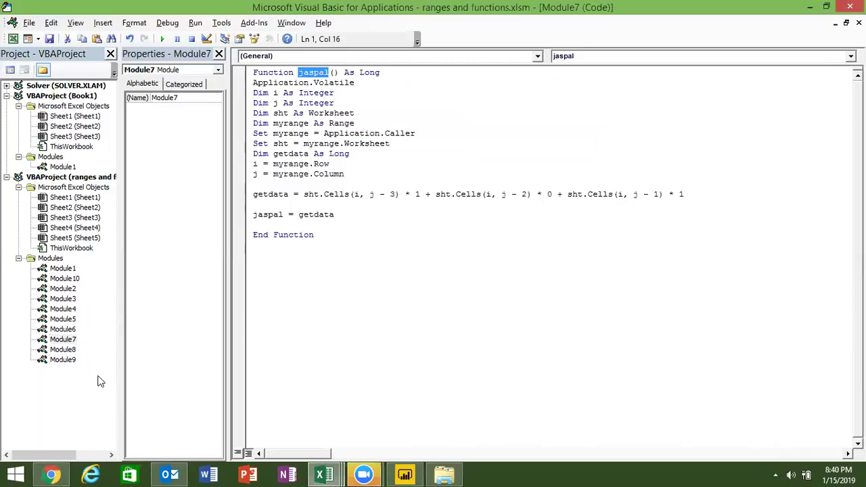
{"action": "double_click", "coordinate": [63, 359]}
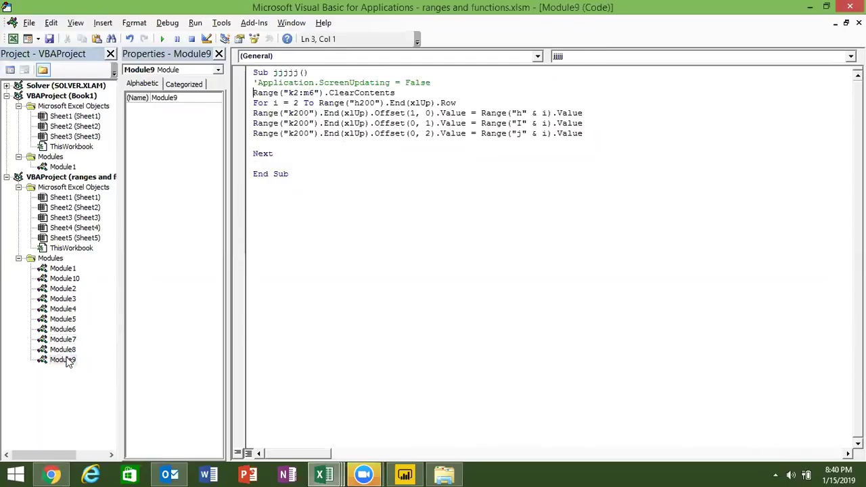
{"action": "left_click", "coordinate": [302, 164]}
Step the jjjjj macro through its loop, copying H2:J2 into K2:M2 and the next row
{"action": "key", "text": "F8"}
{"action": "key", "text": "F8"}
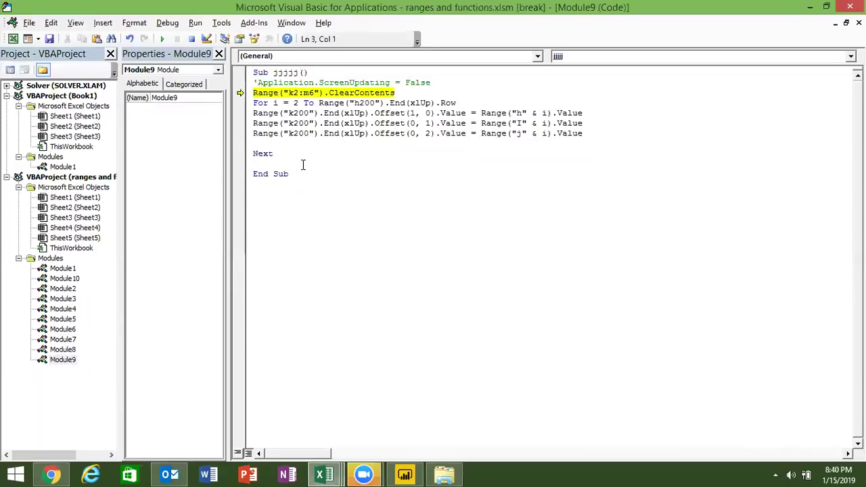
{"action": "key", "text": "F8"}
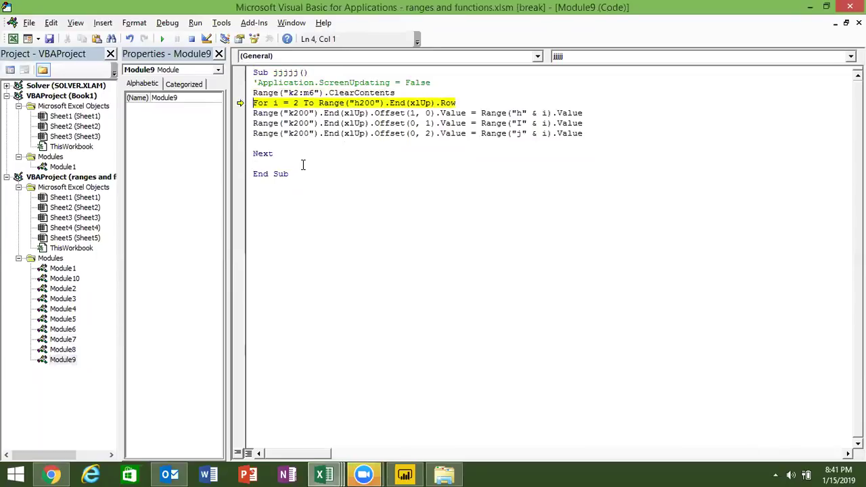
{"action": "key", "text": "F8"}
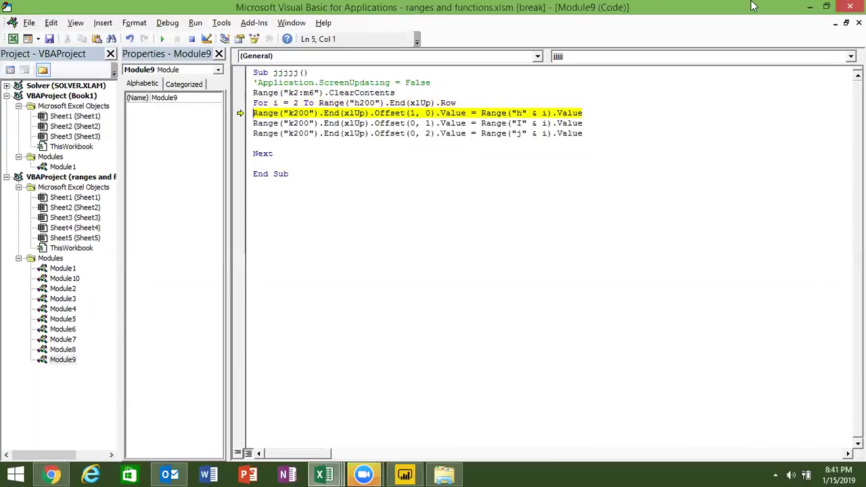
{"action": "left_click", "coordinate": [832, 9]}
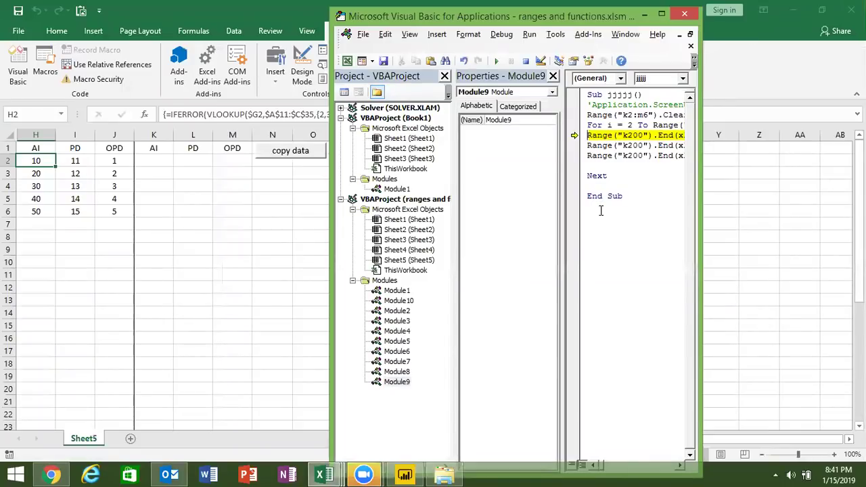
{"action": "key", "text": "F8"}
{"action": "key", "text": "F8"}
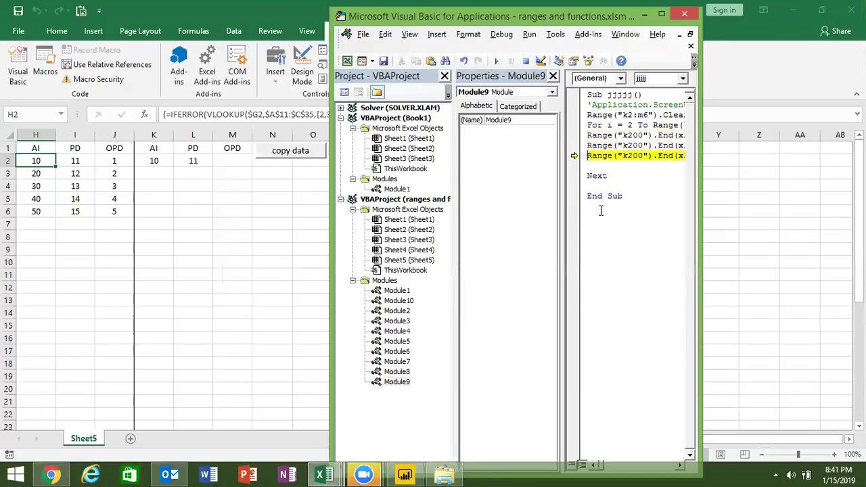
{"action": "key", "text": "F8"}
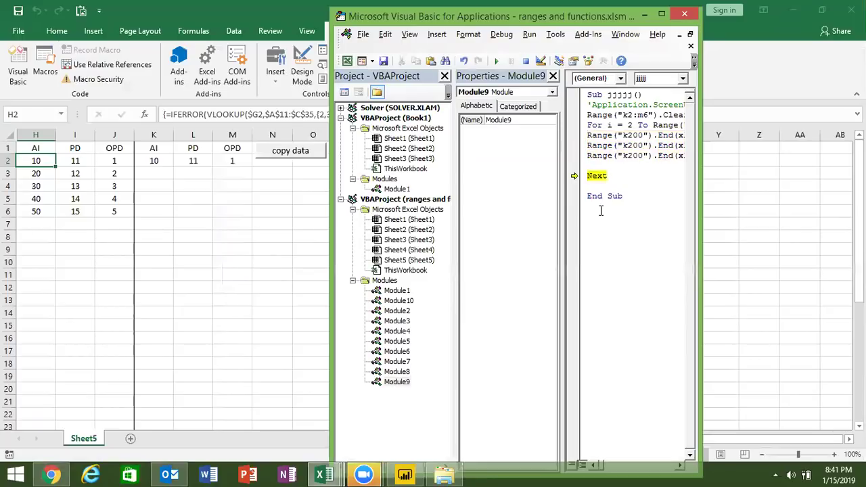
{"action": "key", "text": "F8"}
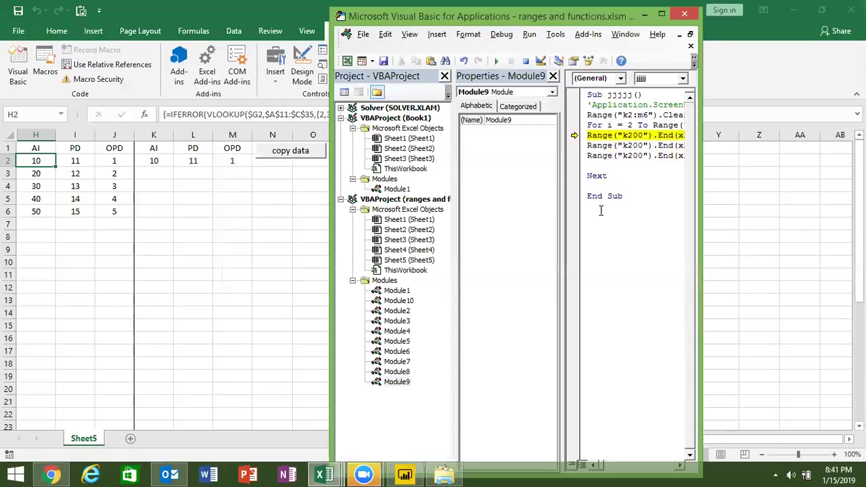
{"action": "key", "text": "F8"}
{"action": "key", "text": "F8"}
{"action": "key", "text": "F8"}
{"action": "key", "text": "F8"}
{"action": "key", "text": "F8"}
{"action": "key", "text": "F8"}
{"action": "key", "text": "F8"}
{"action": "key", "text": "F8"}
{"action": "key", "text": "F8"}
{"action": "key", "text": "F8"}
{"action": "key", "text": "F8"}
{"action": "key", "text": "F8"}
{"action": "key", "text": "F8"}
{"action": "key", "text": "F8"}
{"action": "key", "text": "F8"}
{"action": "key", "text": "F8"}
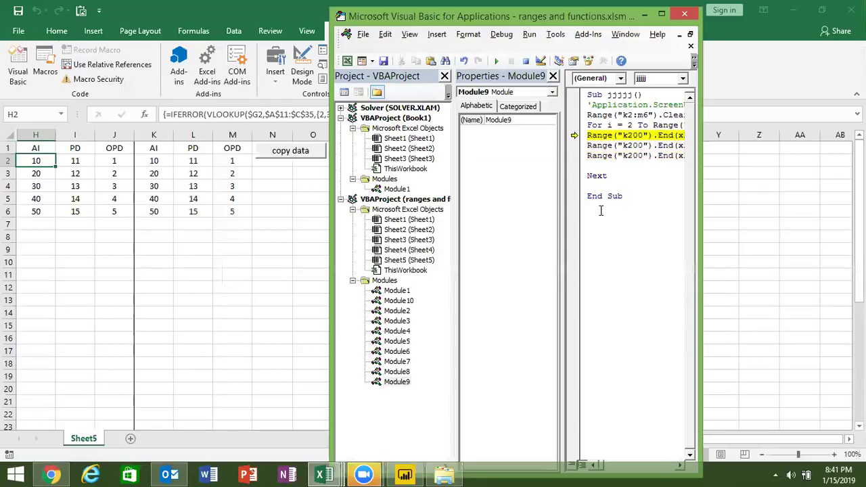
{"action": "key", "text": "F8"}
{"action": "key", "text": "F8"}
{"action": "key", "text": "F8"}
{"action": "key", "text": "F8"}
{"action": "key", "text": "F8"}
{"action": "key", "text": "F8"}
{"action": "key", "text": "F8"}
{"action": "key", "text": "F8"}
Reset the paused run and return to Excel to inspect cell H11
{"action": "left_click", "coordinate": [663, 16]}
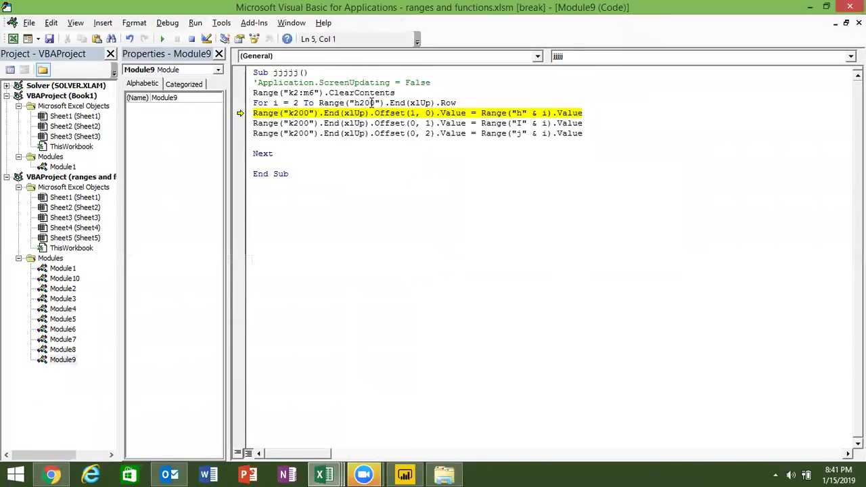
{"action": "mouse_move", "coordinate": [408, 102]}
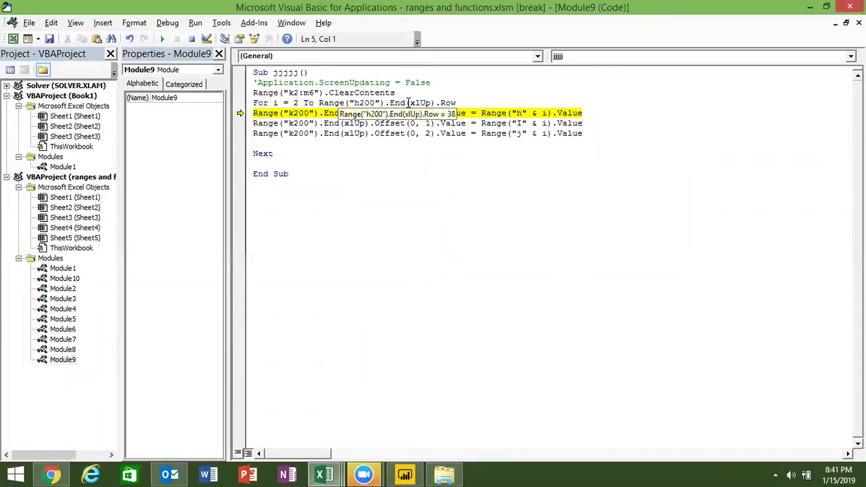
{"action": "left_click", "coordinate": [385, 133]}
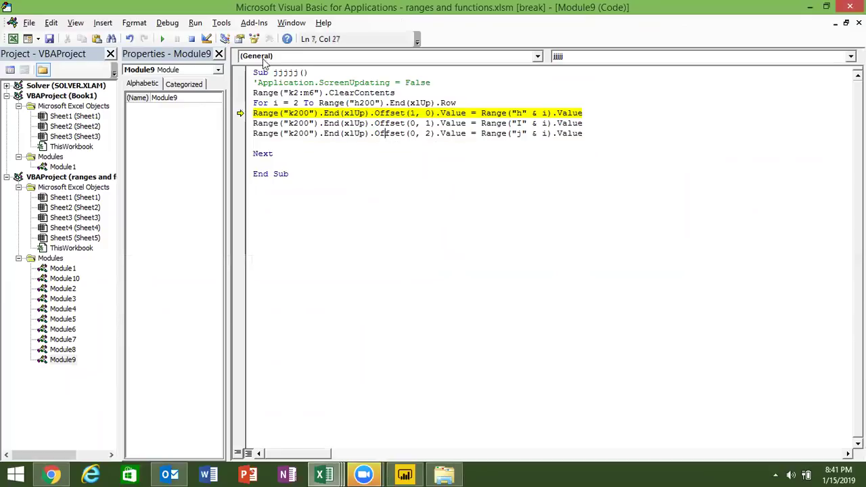
{"action": "left_click", "coordinate": [192, 38]}
{"action": "left_click", "coordinate": [298, 113]}
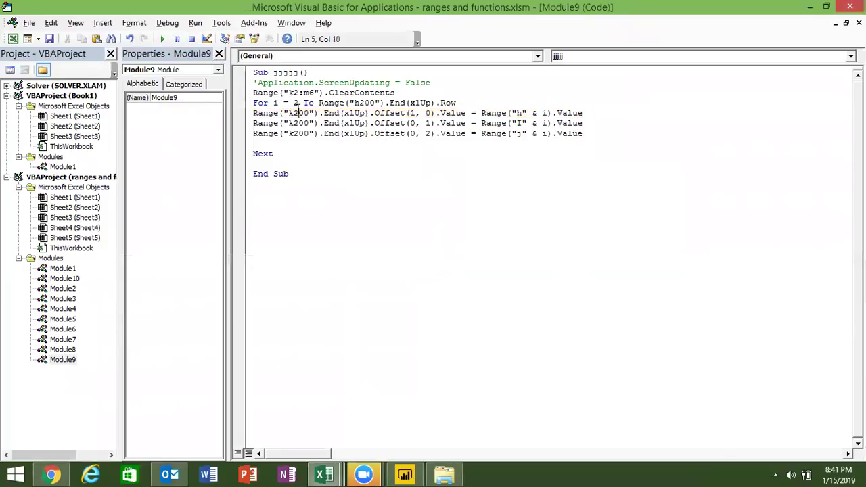
{"action": "key", "text": "alt+F11"}
{"action": "left_click", "coordinate": [42, 270]}
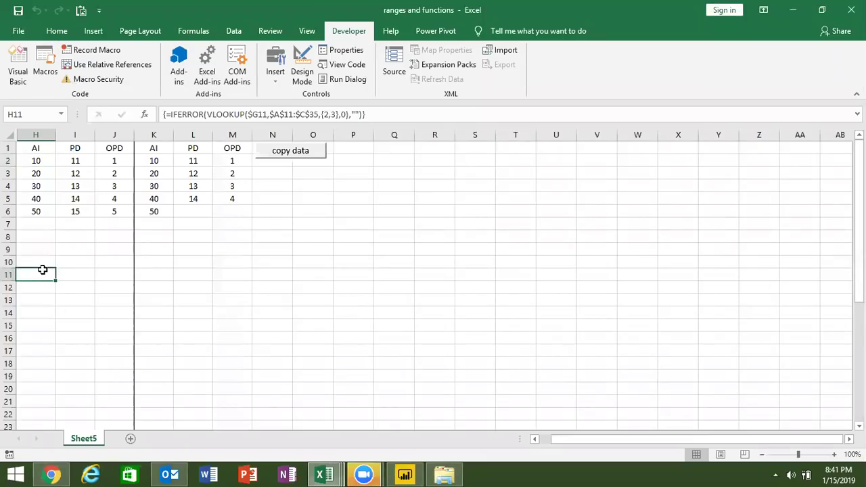
{"action": "key", "text": "Down"}
{"action": "key", "text": "Down"}
{"action": "key", "text": "Down"}
{"action": "key", "text": "Down"}
{"action": "key", "text": "Down"}
{"action": "key", "text": "Down"}
{"action": "key", "text": "Down"}
{"action": "key", "text": "Down"}
{"action": "key", "text": "Down"}
{"action": "key", "text": "Up"}
{"action": "key", "text": "Up"}
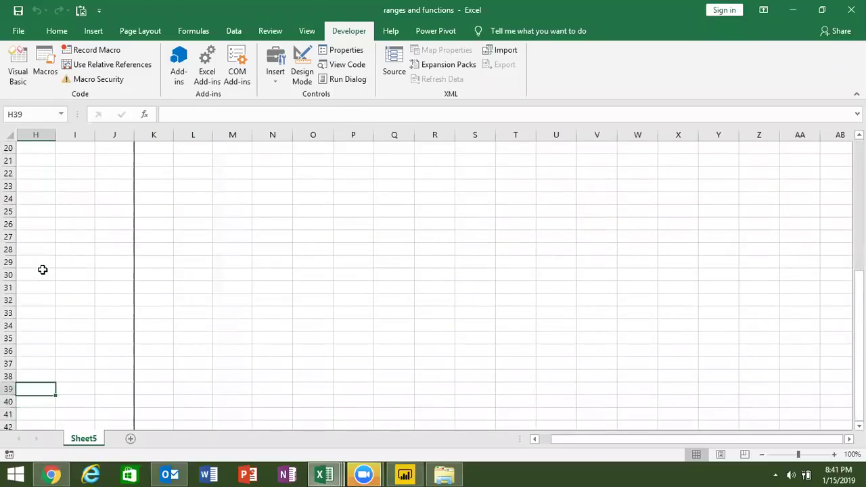
{"action": "key", "text": "Up"}
{"action": "key", "text": "Up"}
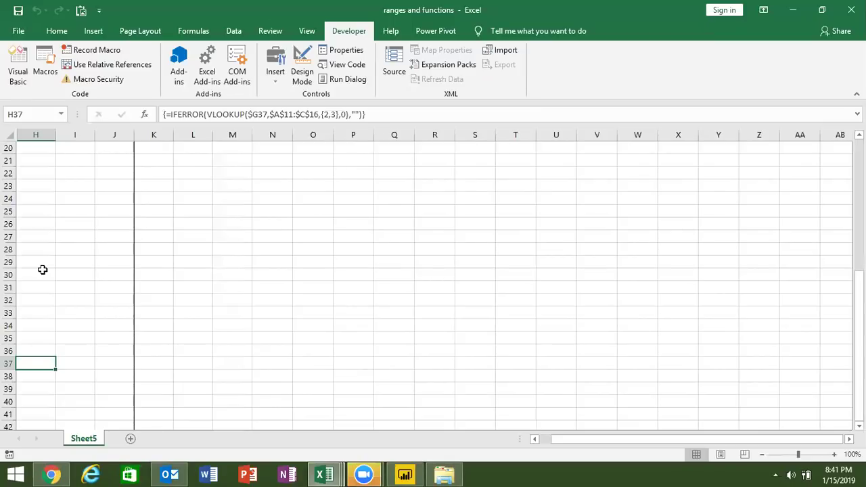
{"action": "key", "text": "Down"}
{"action": "key", "text": "Down"}
{"action": "key", "text": "Down"}
{"action": "key", "text": "Down"}
{"action": "key", "text": "Up"}
{"action": "key", "text": "Up"}
{"action": "key", "text": "Up"}
{"action": "key", "text": "Up"}
{"action": "key", "text": "Up"}
{"action": "key", "text": "Up"}
{"action": "key", "text": "Down"}
{"action": "key", "text": "Down"}
{"action": "key", "text": "Down"}
{"action": "key", "text": "Down"}
{"action": "key", "text": "Up"}
{"action": "key", "text": "Up"}
{"action": "key", "text": "Up"}
{"action": "key", "text": "Up"}
{"action": "key", "text": "Up"}
{"action": "key", "text": "Up"}
{"action": "key", "text": "Up"}
{"action": "key", "text": "Down"}
{"action": "key", "text": "Down"}
{"action": "key", "text": "ctrl+shift+Up"}
{"action": "key", "text": "shift+Down"}
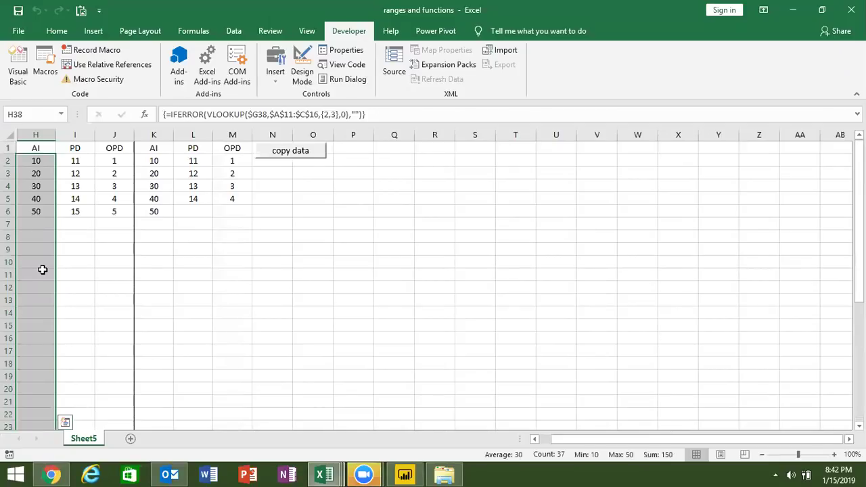
{"action": "key", "text": "Down"}
{"action": "key", "text": "Down"}
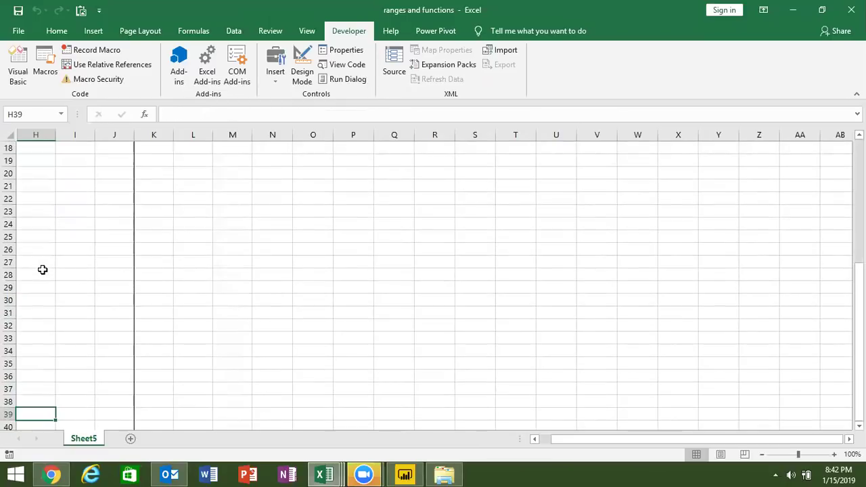
{"action": "key", "text": "Up"}
{"action": "key", "text": "Up"}
{"action": "key", "text": "Up"}
{"action": "key", "text": "Down"}
{"action": "key", "text": "Down"}
{"action": "key", "text": "Up"}
{"action": "key", "text": "Up"}
{"action": "key", "text": "Up"}
{"action": "key", "text": "Up"}
{"action": "key", "text": "Up"}
{"action": "key", "text": "Up"}
{"action": "key", "text": "Up"}
{"action": "key", "text": "Up"}
{"action": "key", "text": "Up"}
{"action": "key", "text": "Up"}
{"action": "key", "text": "Up"}
{"action": "key", "text": "Up"}
{"action": "key", "text": "Up"}
{"action": "key", "text": "Up"}
{"action": "key", "text": "Up"}
{"action": "key", "text": "Down"}
{"action": "key", "text": "Down"}
{"action": "key", "text": "Up"}
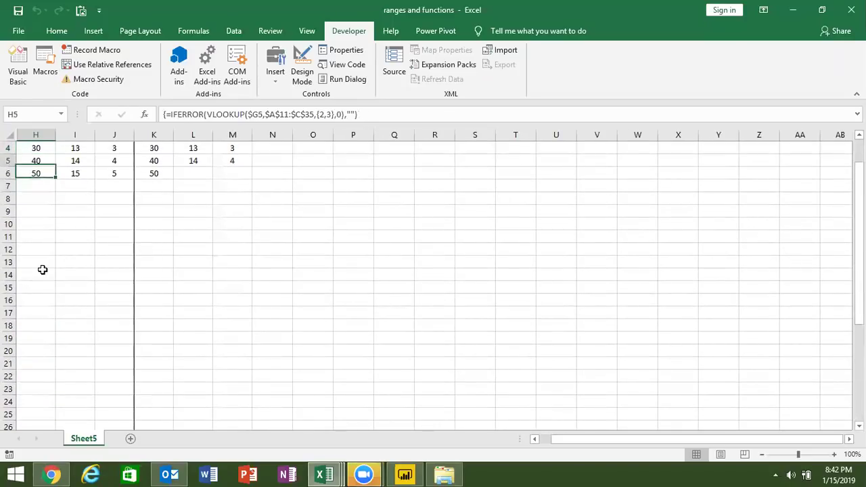
{"action": "key", "text": "Up"}
{"action": "key", "text": "Up"}
{"action": "key", "text": "Up"}
{"action": "key", "text": "Down"}
{"action": "key", "text": "Down"}
{"action": "key", "text": "Down"}
{"action": "key", "text": "Down"}
{"action": "key", "text": "Right"}
{"action": "key", "text": "Down"}
{"action": "key", "text": "Right"}
{"action": "key", "text": "Up"}
{"action": "key", "text": "Up"}
{"action": "key", "text": "Down"}
{"action": "key", "text": "Left"}
{"action": "key", "text": "Left"}
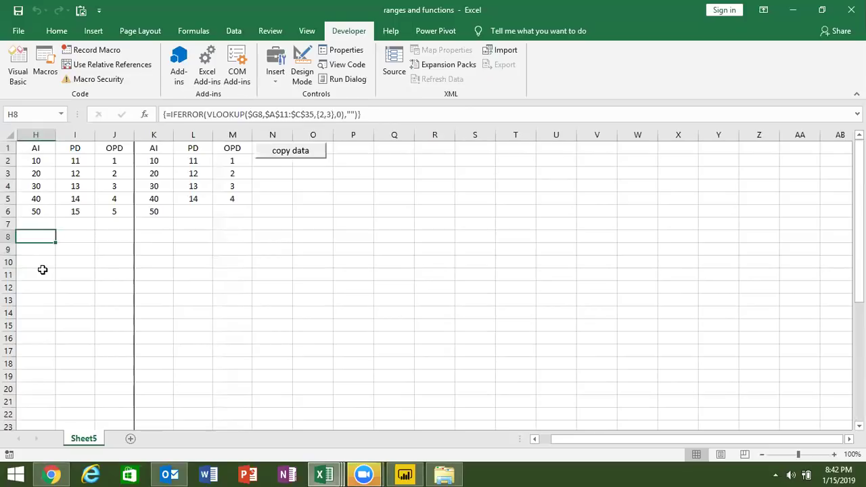
{"action": "double_click", "coordinate": [349, 113]}
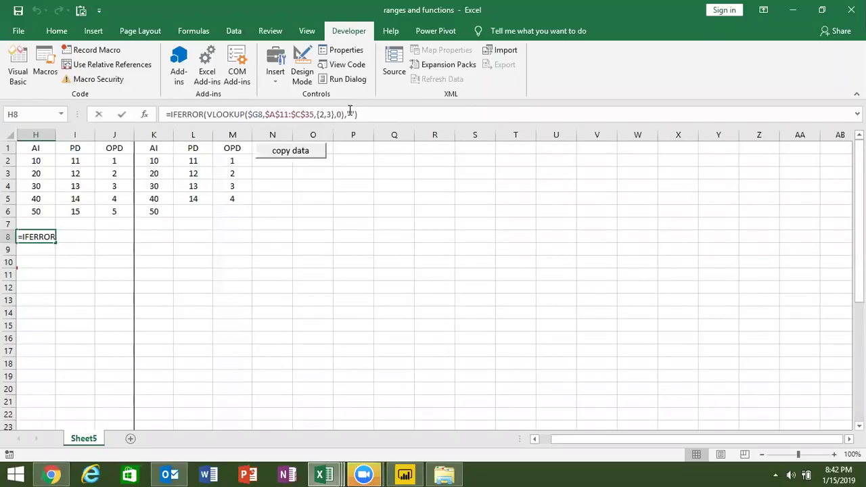
{"action": "key", "text": "Escape"}
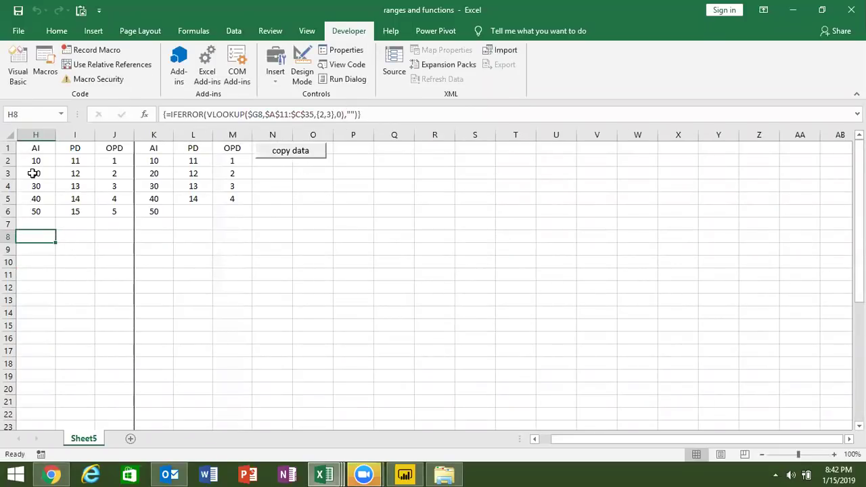
{"action": "left_click", "coordinate": [37, 154]}
{"action": "key", "text": "Down"}
{"action": "key", "text": "Down"}
{"action": "key", "text": "Down"}
{"action": "key", "text": "Up"}
{"action": "key", "text": "Up"}
{"action": "key", "text": "Up"}
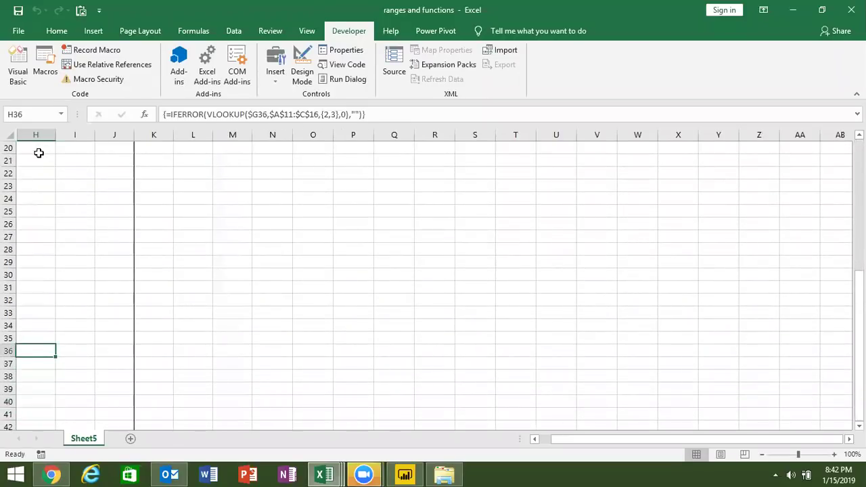
{"action": "key", "text": "Up"}
{"action": "key", "text": "Up"}
{"action": "key", "text": "Up"}
{"action": "key", "text": "Up"}
{"action": "key", "text": "Up"}
{"action": "key", "text": "Up"}
{"action": "key", "text": "Up"}
{"action": "key", "text": "Up"}
{"action": "key", "text": "Down"}
{"action": "key", "text": "Down"}
{"action": "key", "text": "Up"}
{"action": "key", "text": "Up"}
{"action": "key", "text": "Up"}
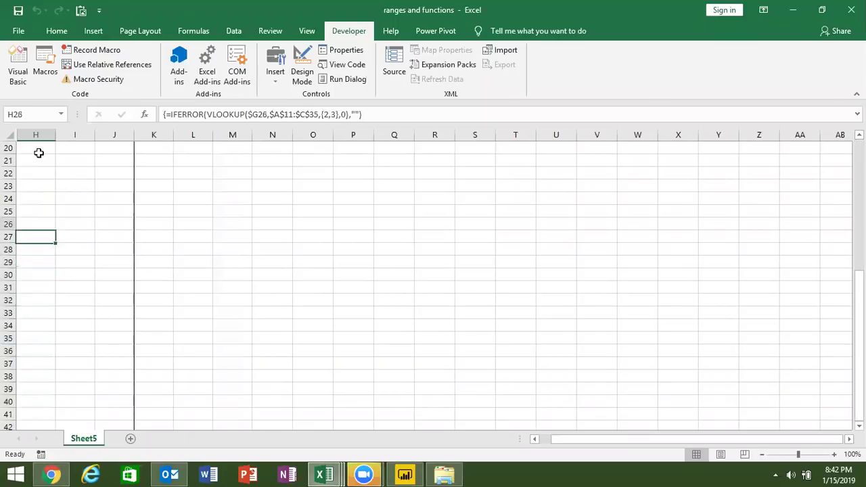
{"action": "key", "text": "Up"}
{"action": "key", "text": "Up"}
{"action": "key", "text": "Up"}
{"action": "key", "text": "Up"}
{"action": "key", "text": "Up"}
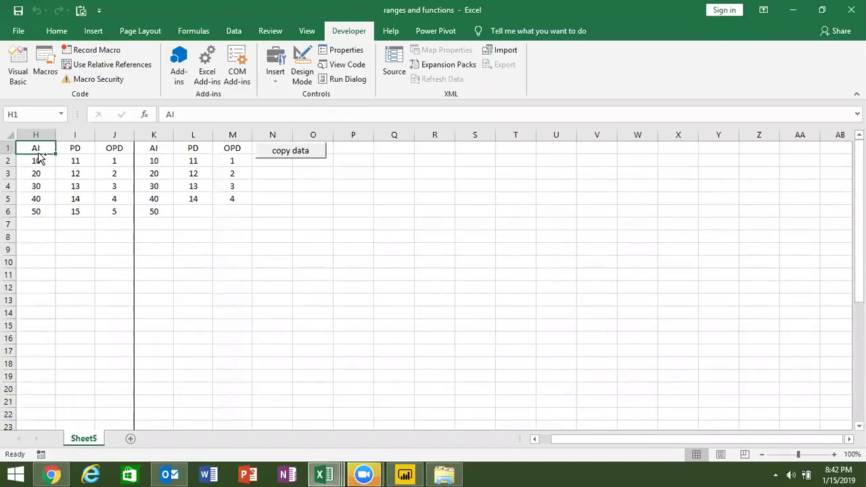
{"action": "key", "text": "Down"}
{"action": "key", "text": "Up"}
Enter =COUNTA(H:H) in N7, which returns 38
{"action": "left_click", "coordinate": [42, 136]}
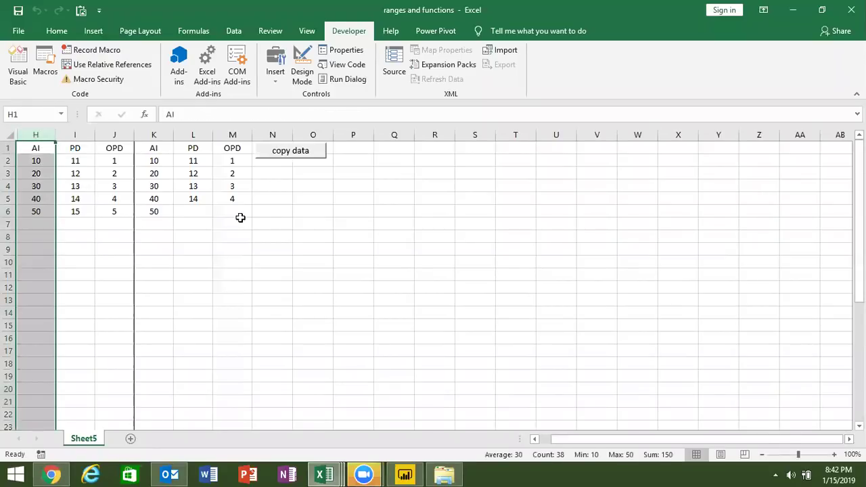
{"action": "left_click", "coordinate": [272, 223]}
{"action": "type", "text": "=cou"}
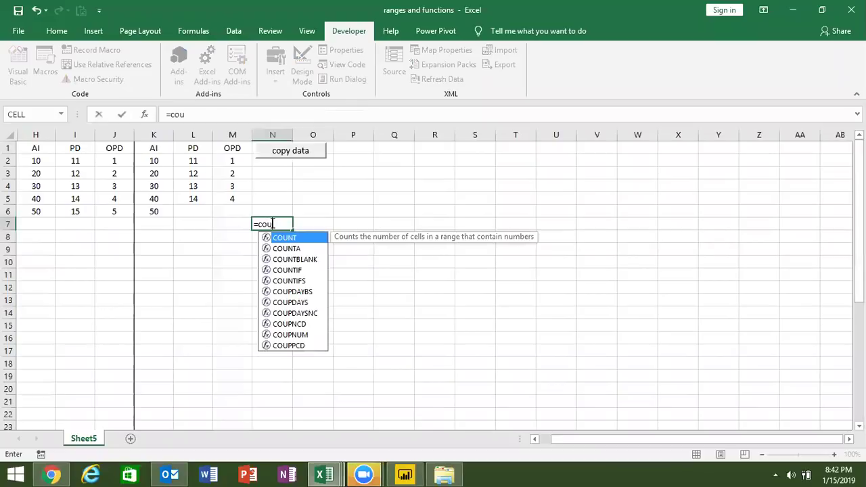
{"action": "key", "text": "Escape"}
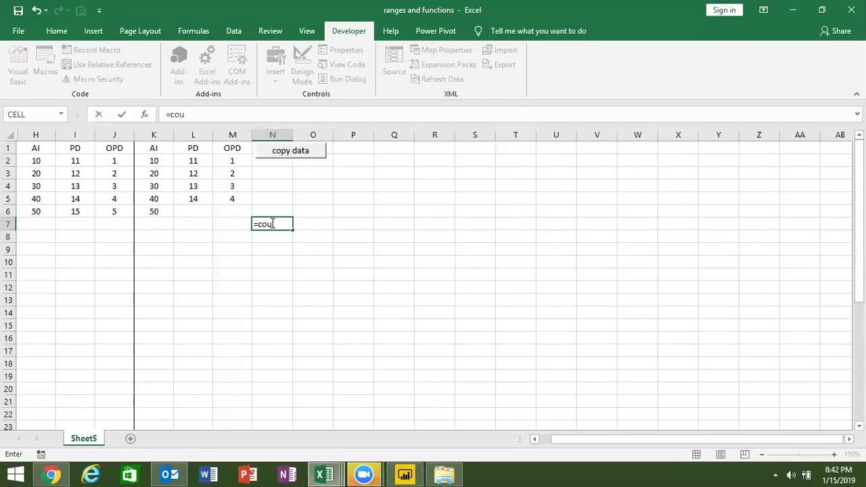
{"action": "left_click", "coordinate": [40, 181]}
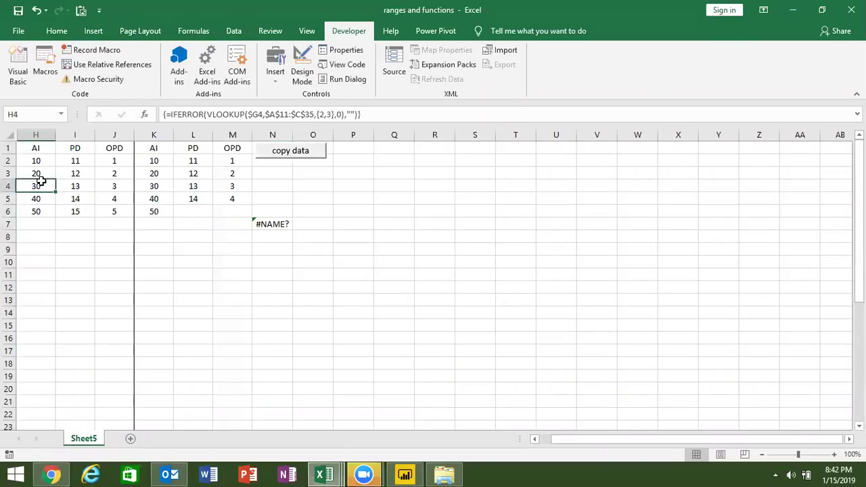
{"action": "left_click", "coordinate": [278, 223]}
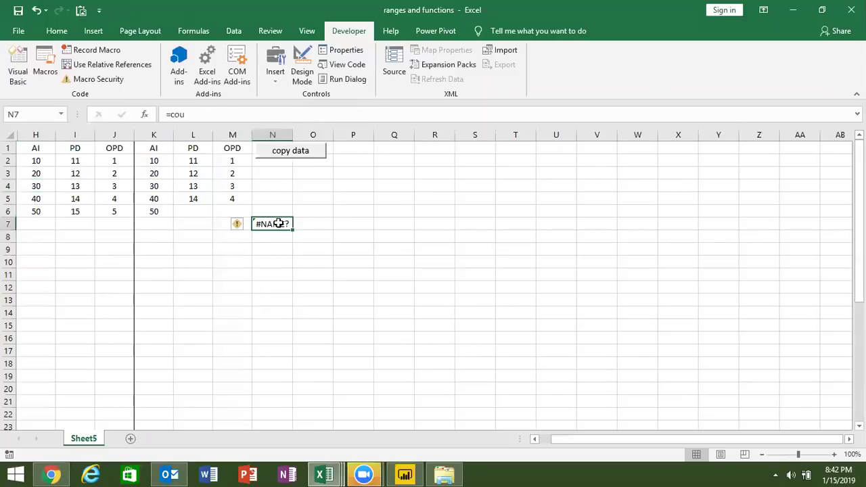
{"action": "double_click", "coordinate": [278, 223]}
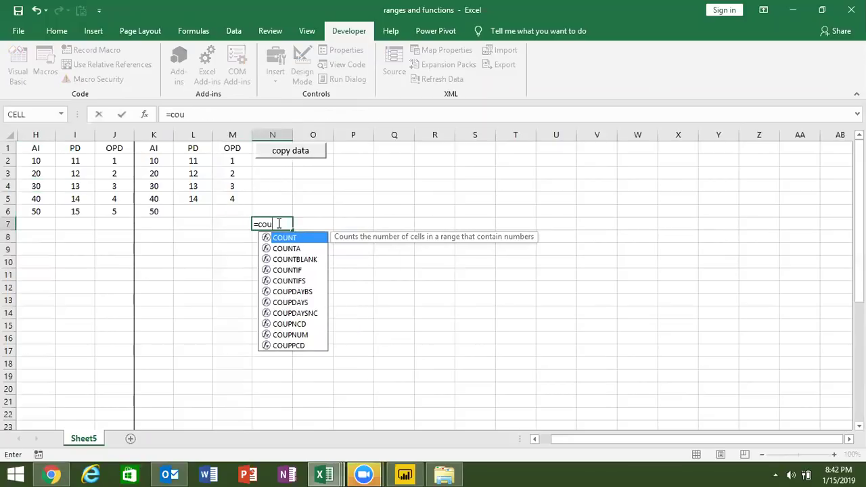
{"action": "key", "text": "Down"}
{"action": "key", "text": "Tab"}
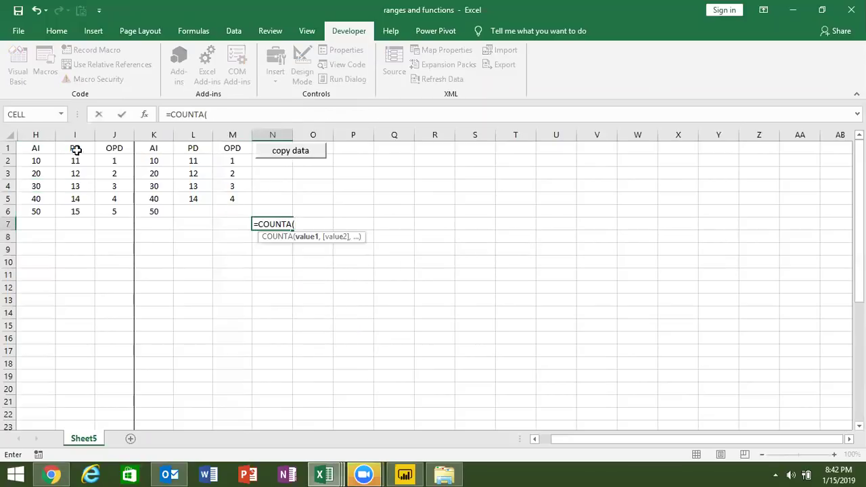
{"action": "left_click", "coordinate": [29, 131]}
{"action": "key", "text": "Return"}
{"action": "key", "text": "Up"}
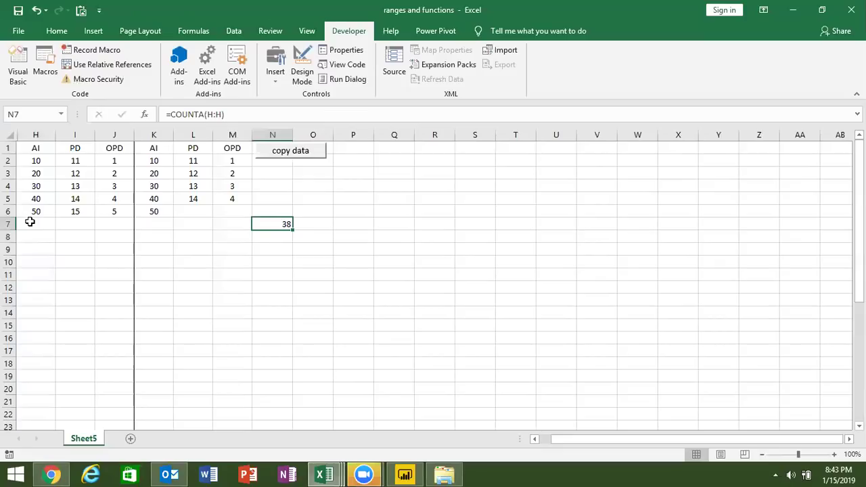
Replace N7's formula with =COUNT(H:H), which returns 5
{"action": "type", "text": "=c"}
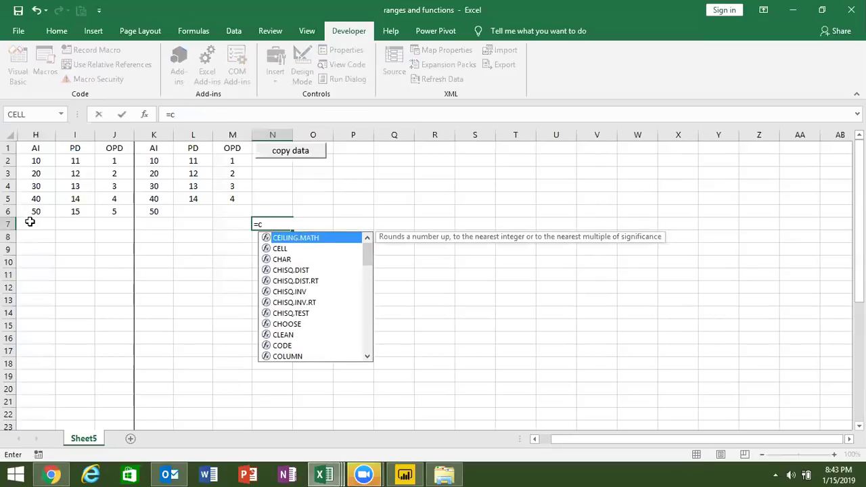
{"action": "type", "text": "ou"}
{"action": "key", "text": "Tab"}
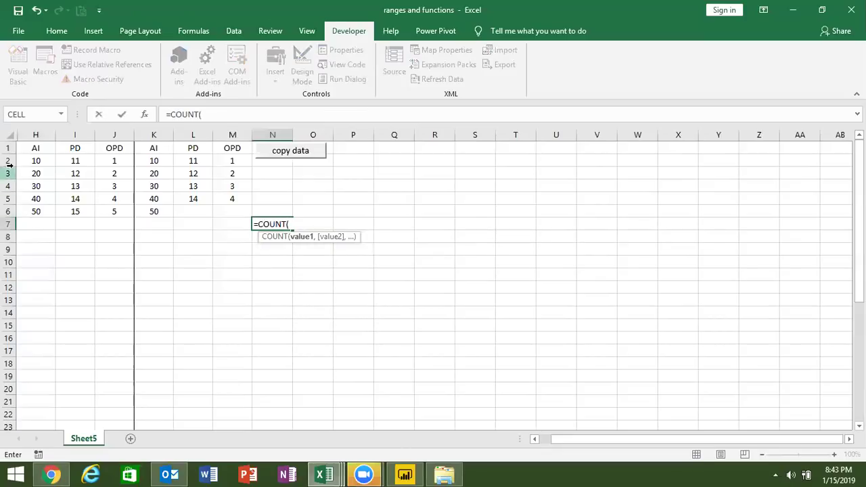
{"action": "left_click", "coordinate": [34, 134]}
{"action": "key", "text": "Return"}
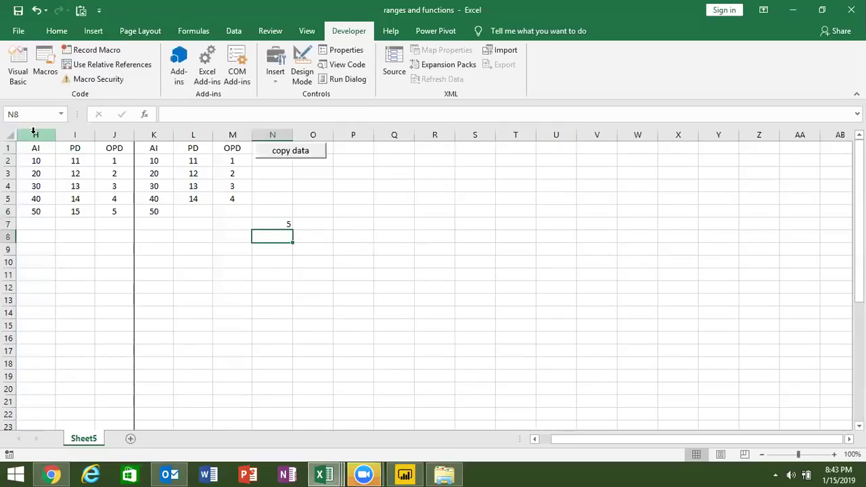
{"action": "key", "text": "Up"}
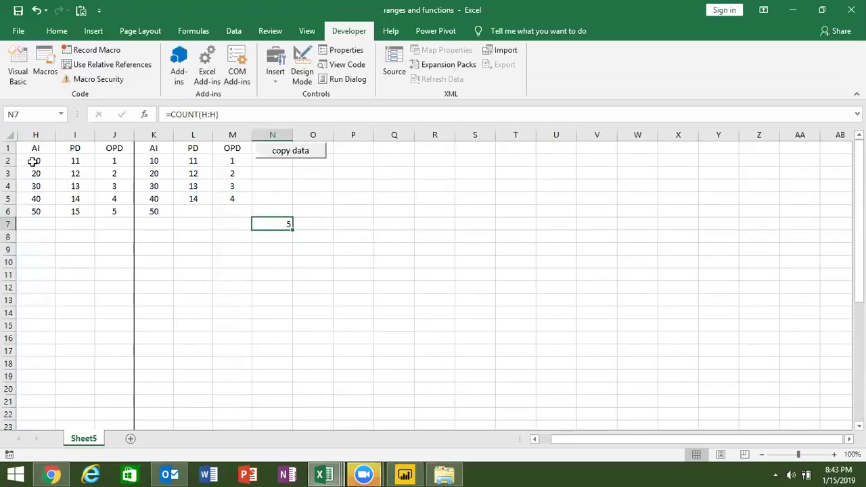
{"action": "key", "text": "alt+Tab"}
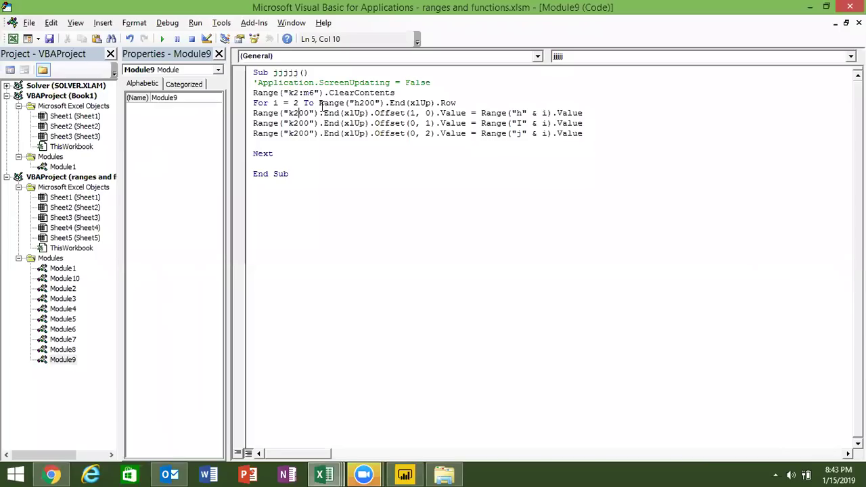
Replace line 4's loop limit with Application.WorksheetFunction.Count(Range("A:A"))
{"action": "left_click_drag", "start_coordinate": [318, 102], "coordinate": [458, 103]}
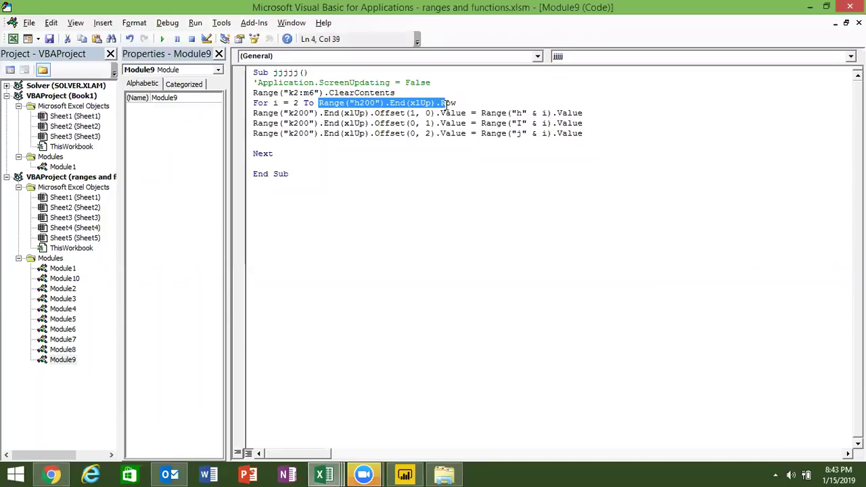
{"action": "key", "text": "Delete"}
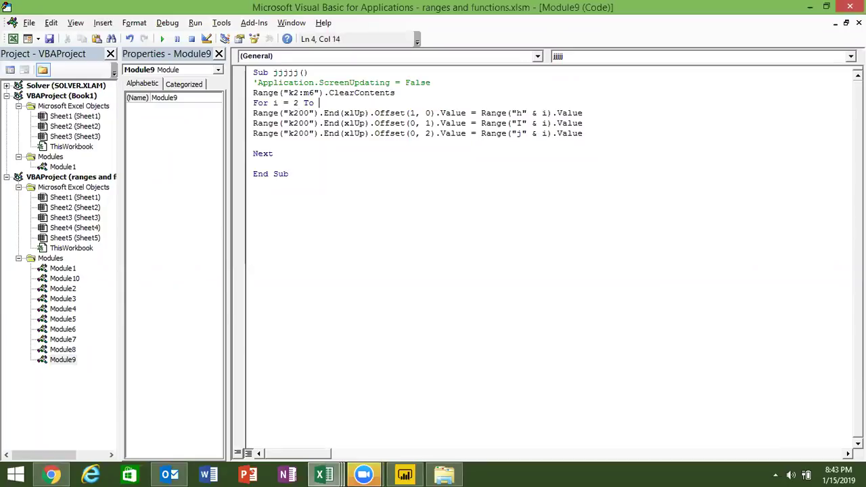
{"action": "type", "text": "aplication.wo"}
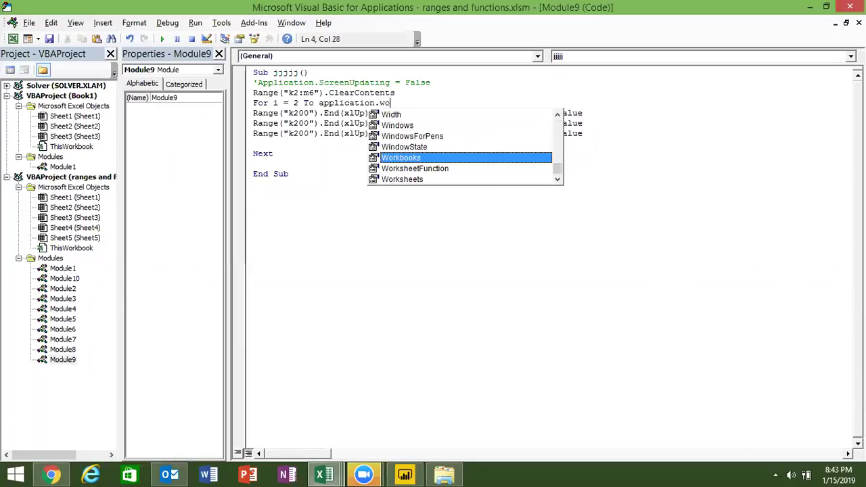
{"action": "key", "text": "Down"}
{"action": "key", "text": "Tab"}
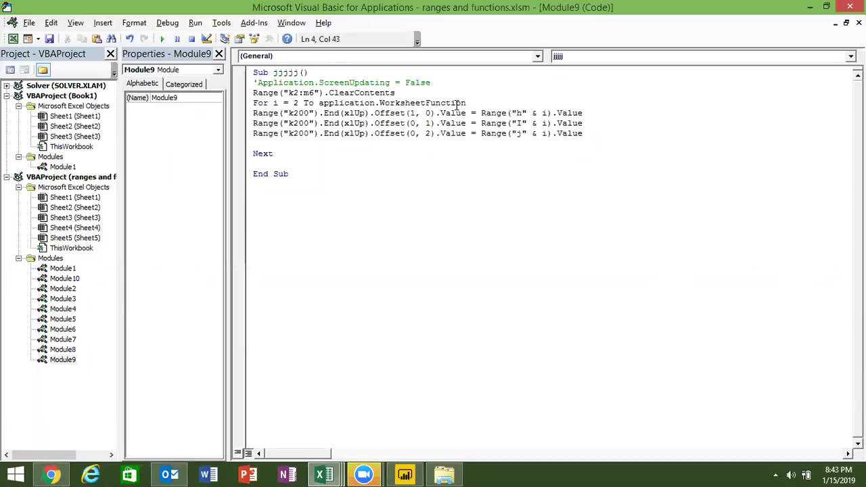
{"action": "type", "text": ".cou"}
{"action": "key", "text": "Tab"}
{"action": "type", "text": "(range(\"A:A\""}
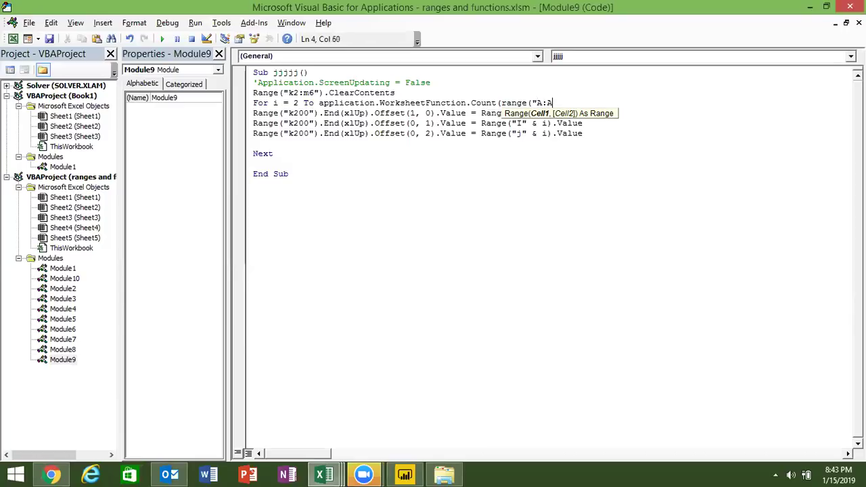
{"action": "type", "text": ")"}
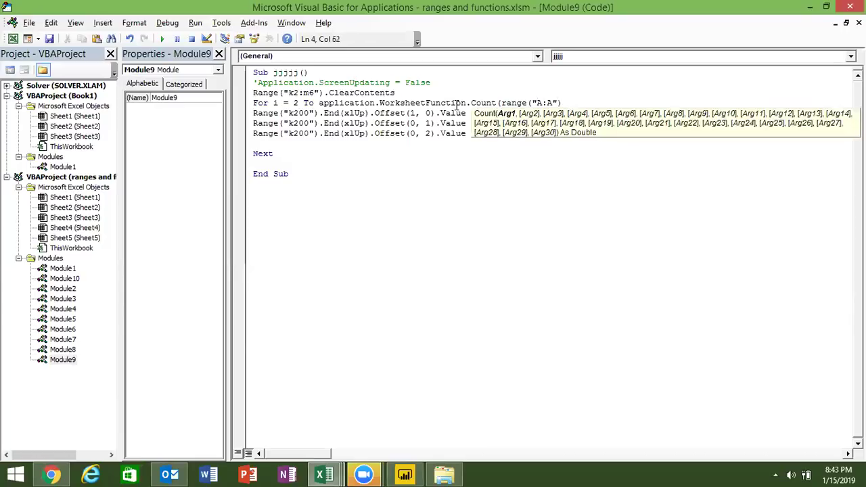
{"action": "type", "text": ")"}
{"action": "left_click", "coordinate": [456, 154]}
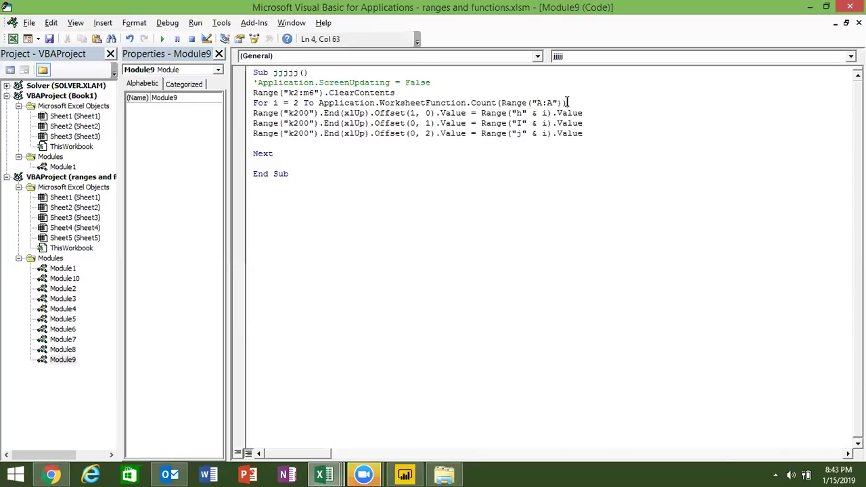
Append + 1 to the Count loop limit
{"action": "key", "text": "alt+F11"}
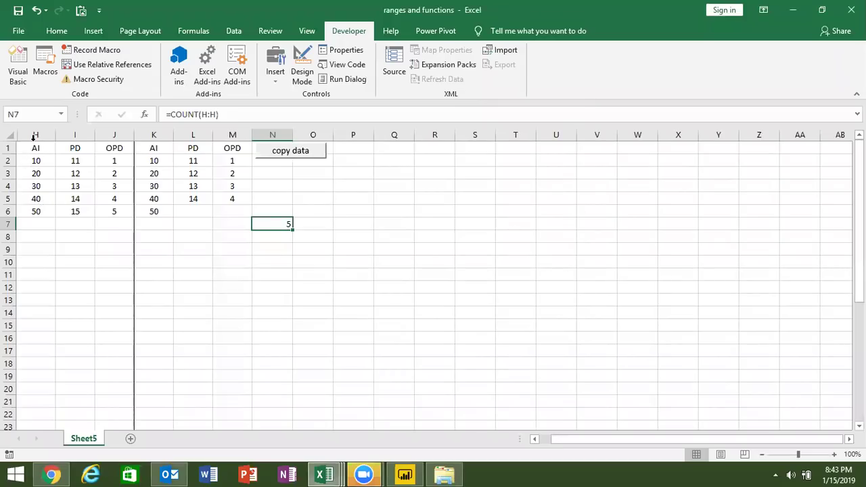
{"action": "key", "text": "alt+Tab"}
{"action": "type", "text": "+"}
{"action": "left_click", "coordinate": [516, 170]}
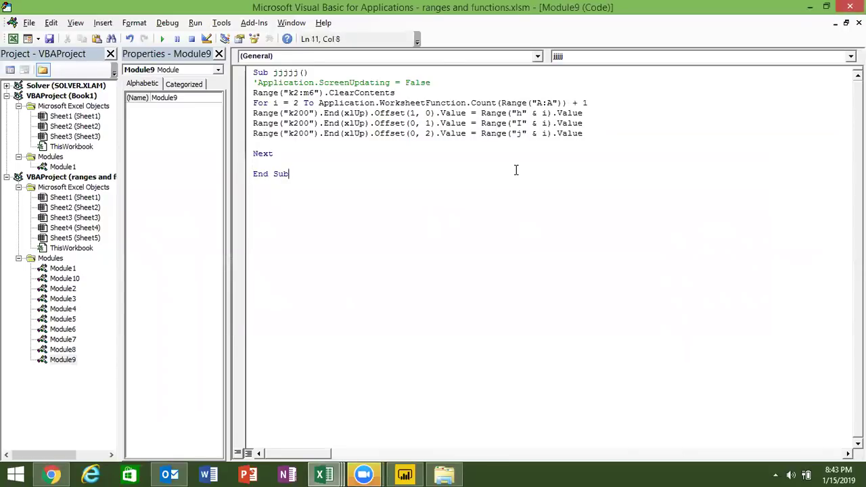
{"action": "key", "text": "alt+Tab"}
{"action": "key", "text": "alt+Tab"}
{"action": "key", "text": "alt+Tab"}
Clear the copied block K2:M6 on the sheet
{"action": "mouse_move", "coordinate": [39, 150]}
{"action": "left_mouse_down"}
{"action": "mouse_move", "coordinate": [41, 161]}
{"action": "mouse_move", "coordinate": [116, 147]}
{"action": "left_mouse_up"}
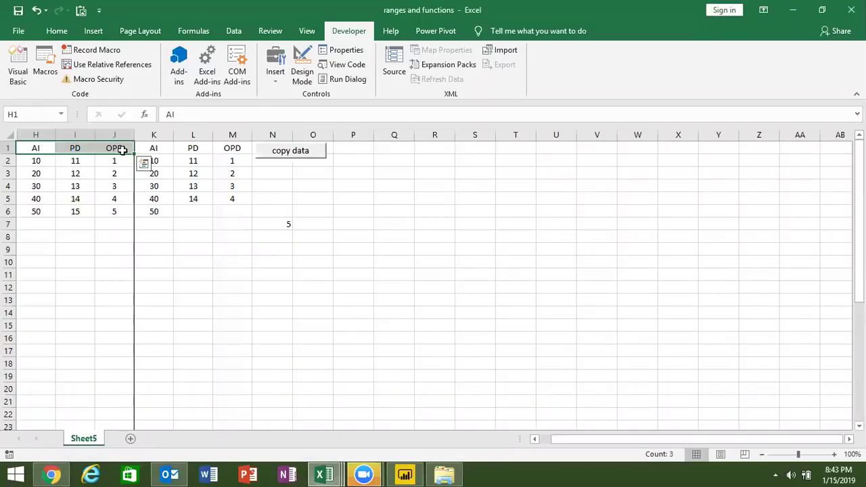
{"action": "left_click_drag", "start_coordinate": [166, 160], "coordinate": [217, 208]}
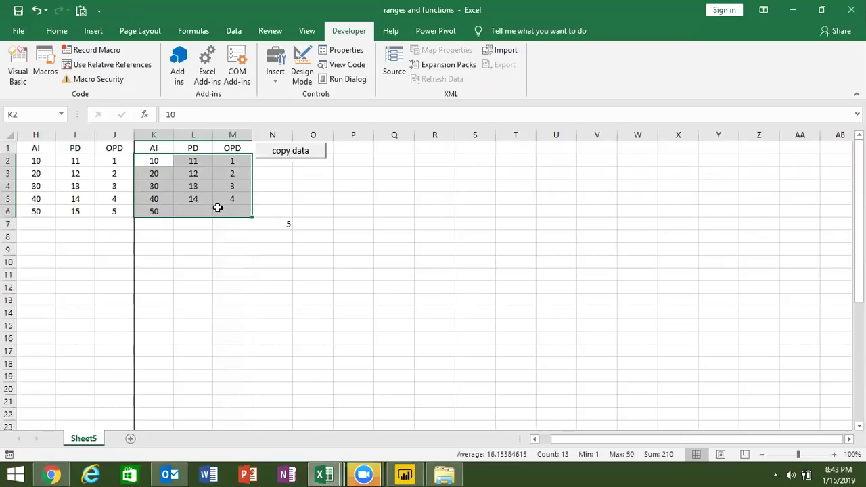
{"action": "key", "text": "Delete"}
{"action": "key", "text": "alt+F11"}
{"action": "left_click", "coordinate": [312, 163]}
{"action": "key", "text": "alt+F11"}
{"action": "key", "text": "alt+Tab"}
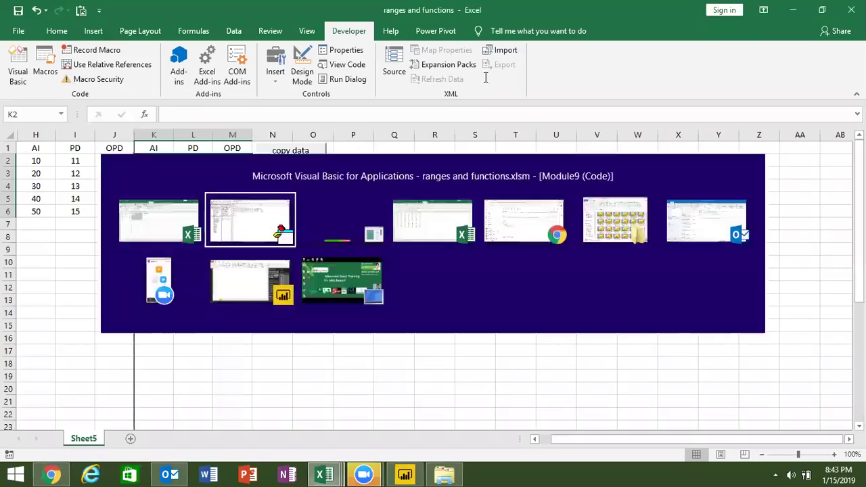
Change the counted range in the loop limit from A:A to H:H
{"action": "left_click", "coordinate": [542, 102]}
{"action": "key", "text": "BackSpace"}
{"action": "type", "text": "H"}
{"action": "key", "text": "BackSpace"}
{"action": "type", "text": "H:H\")) + 1"}
Run the corrected macro to fill K2:M6, dismissing the save warnings
{"action": "key", "text": "alt+F11"}
{"action": "key", "text": "alt+F11"}
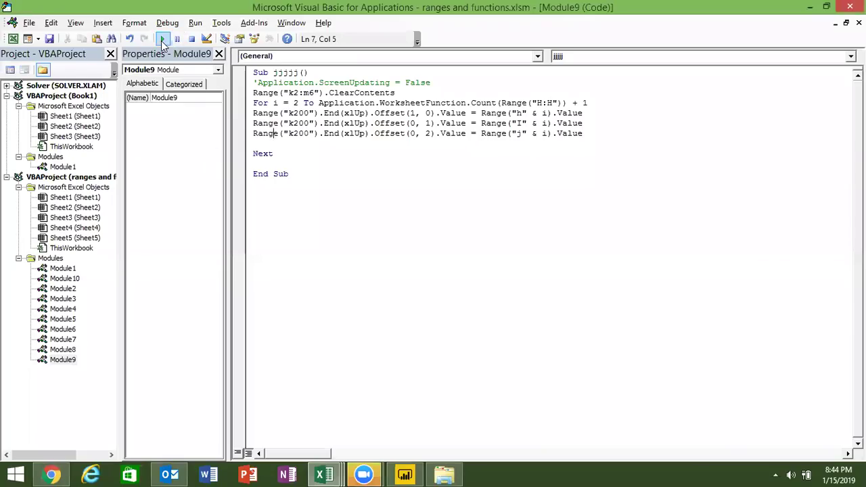
{"action": "left_click", "coordinate": [162, 41]}
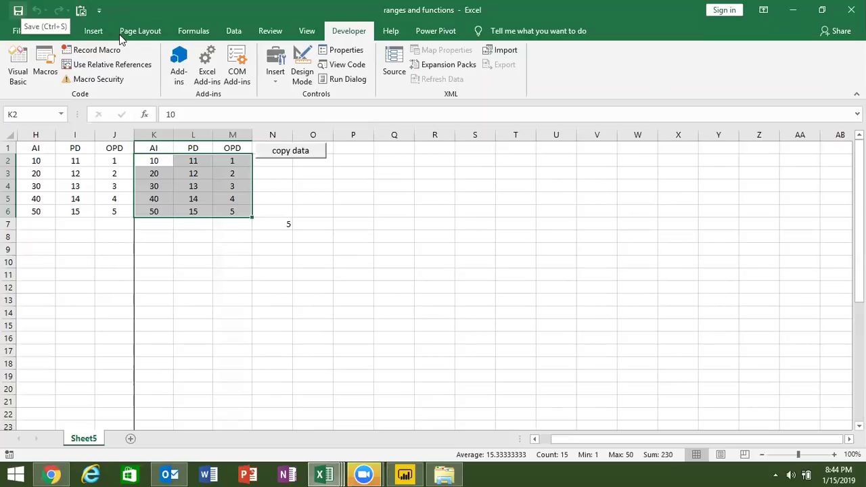
{"action": "key", "text": "ctrl+s"}
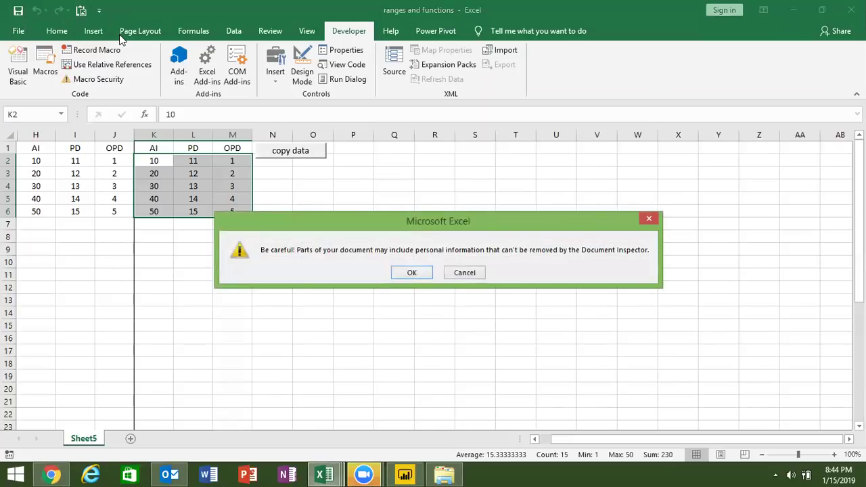
{"action": "key", "text": "Escape"}
{"action": "key", "text": "Return"}
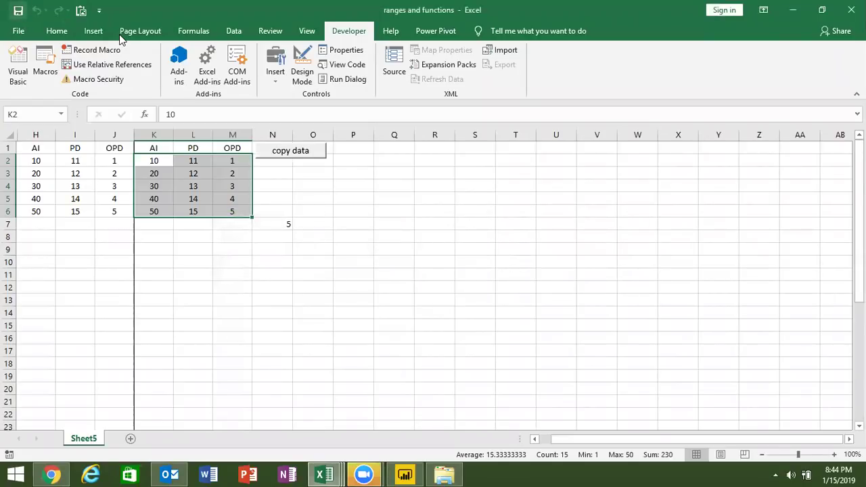
{"action": "key", "text": "alt+F11"}
Copy the Module9 code and send it as a Gmail reply to the latest message
{"action": "left_click_drag", "start_coordinate": [364, 197], "coordinate": [245, 73]}
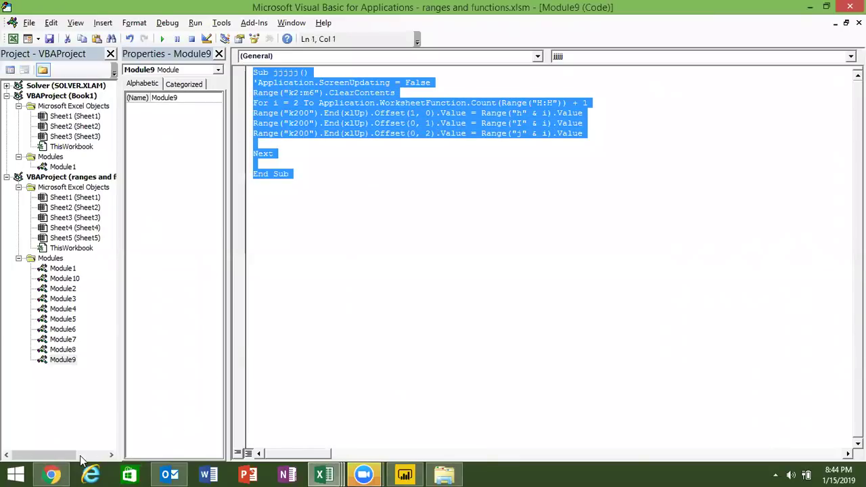
{"action": "left_click", "coordinate": [61, 474]}
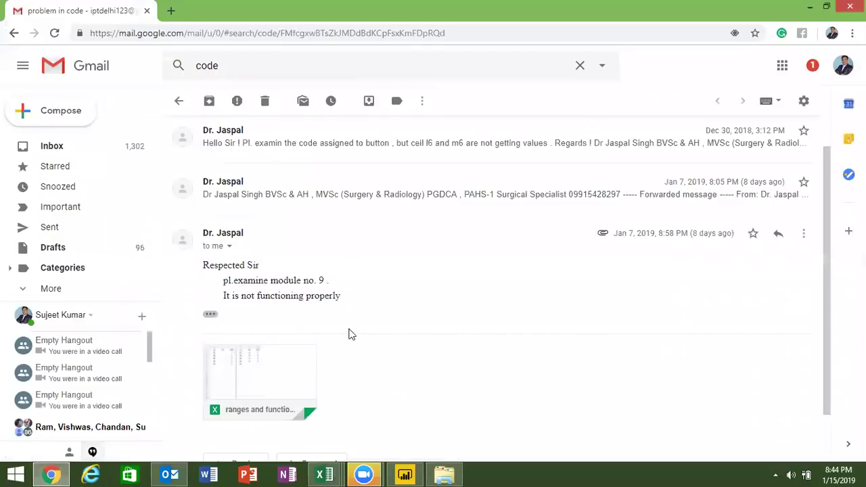
{"action": "left_click", "coordinate": [775, 234]}
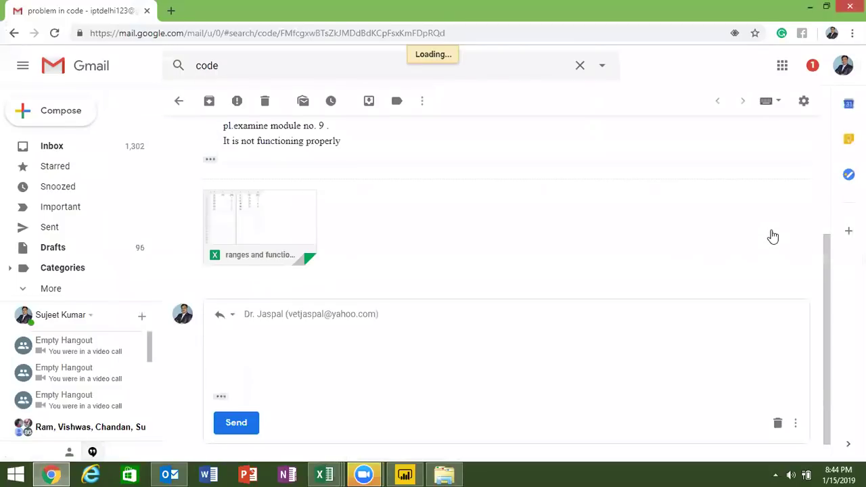
{"action": "type", "text": "Sub jjjjj() 'Application.ScreenUpdating = False Range(\"k2:m6\").ClearContents For i = 2 To Application.WorksheetFunction.Count(Range(\"H:H\")) + 1 Range(\"k200\").End(xlUp).Offset(1, 0).Value = Range(\"h\" & i).Value Range(\"k200\").End(xlUp).Offset(0, 1).Value = Range(\"I\" & i).Value Range(\"k200\").End(xlUp).Offset(0, 2).Value = Range(\"j\" & i).Value  Next  End Sub"}
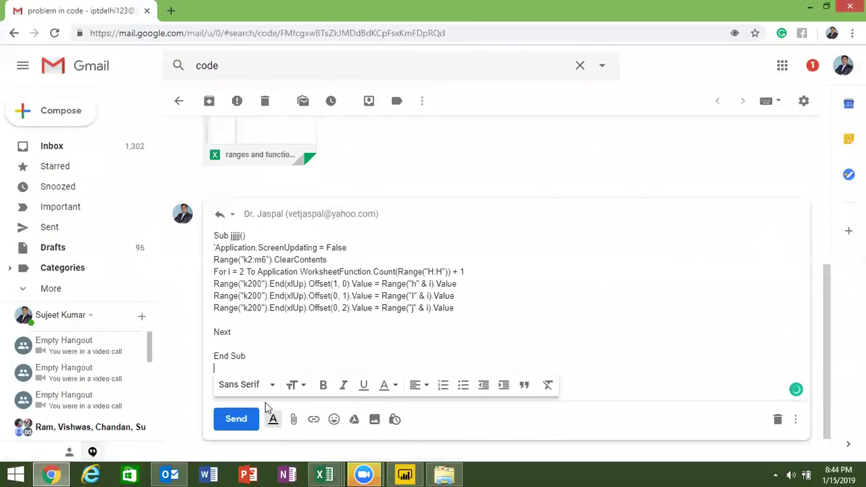
{"action": "left_click", "coordinate": [234, 419]}
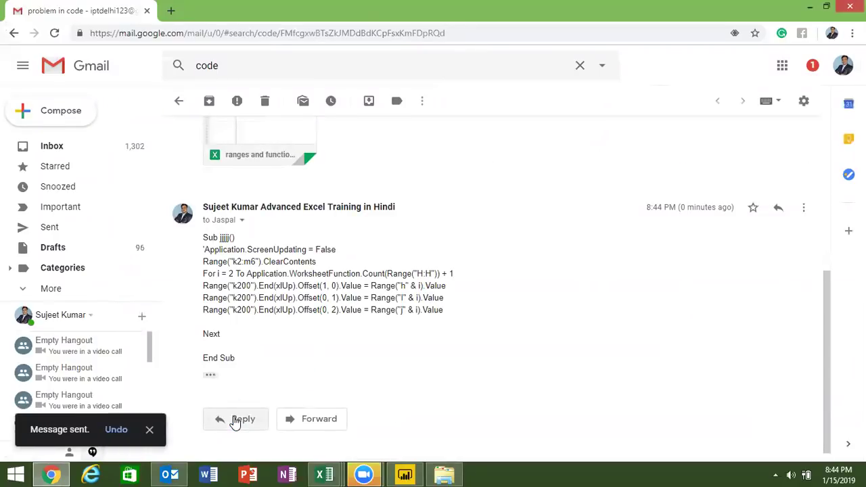
Close the browser to show the Windows desktop
{"action": "key", "text": "super"}
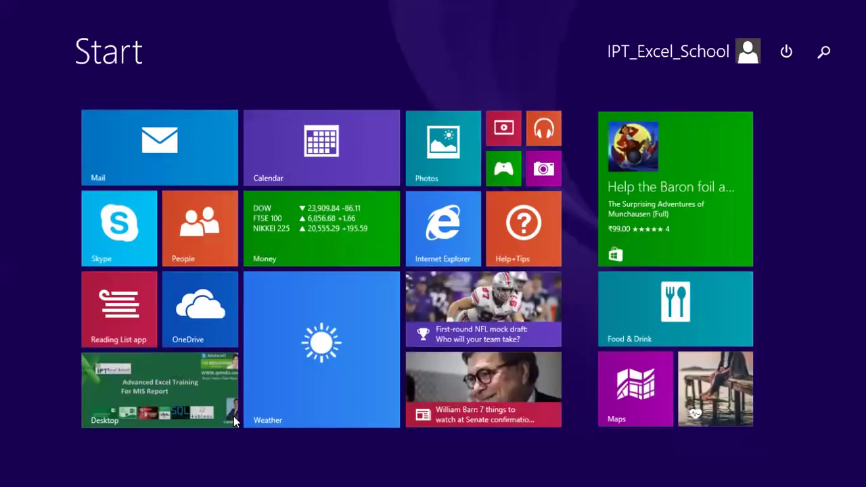
{"action": "key", "text": "super"}
{"action": "key", "text": "super+d"}
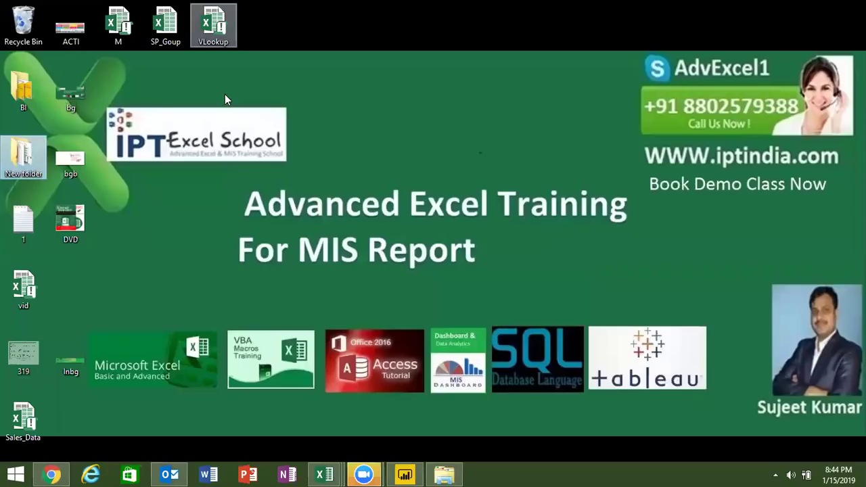